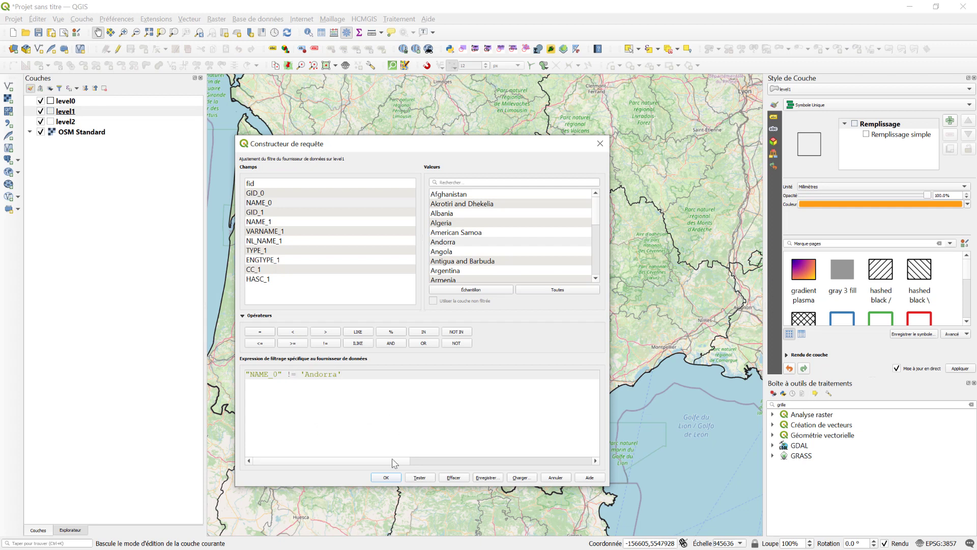
Step: Apply the filter "NAME_0" != 'Andorra' to the level1 layer
click(394, 477)
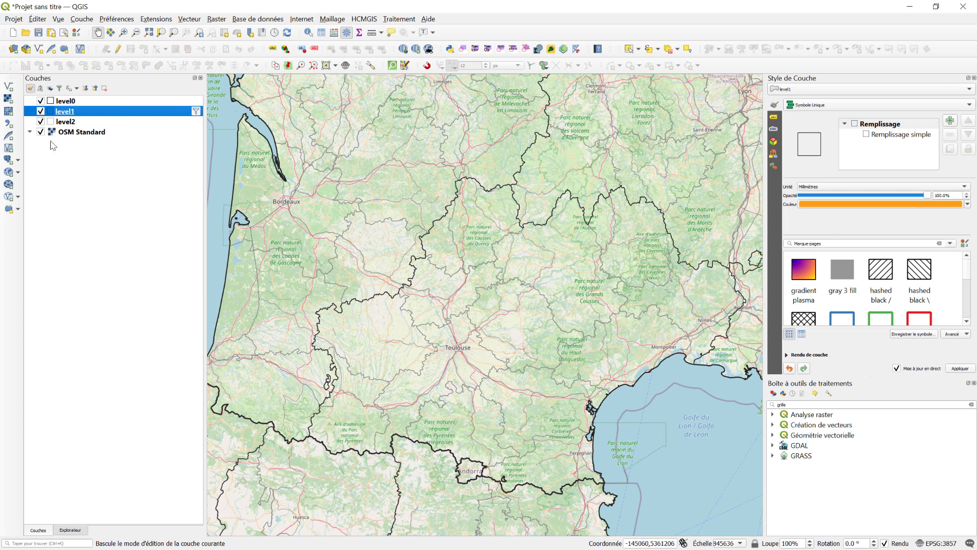
click(77, 224)
Step: Group the level0, level1 and level2 layers into a group named "Limites administratives"
click(67, 122)
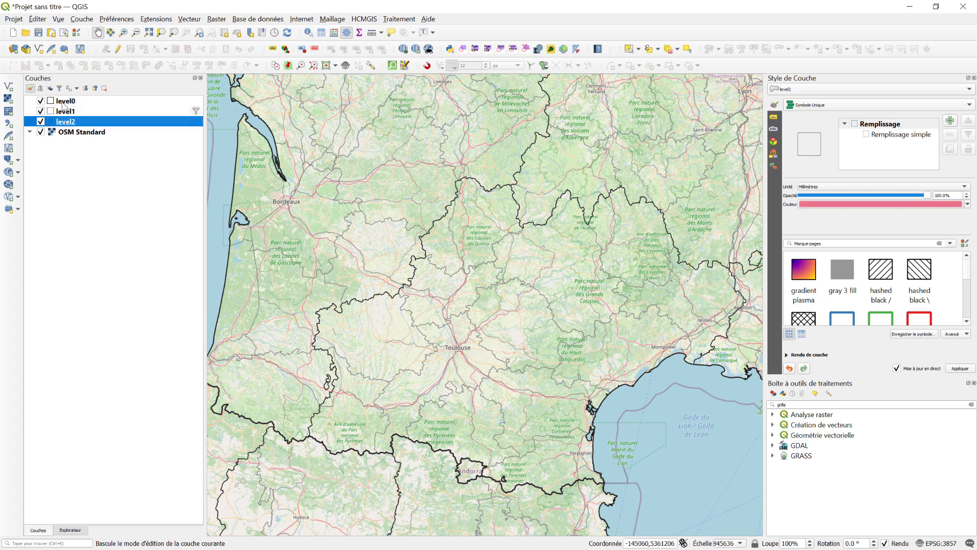
shift+click(62, 104)
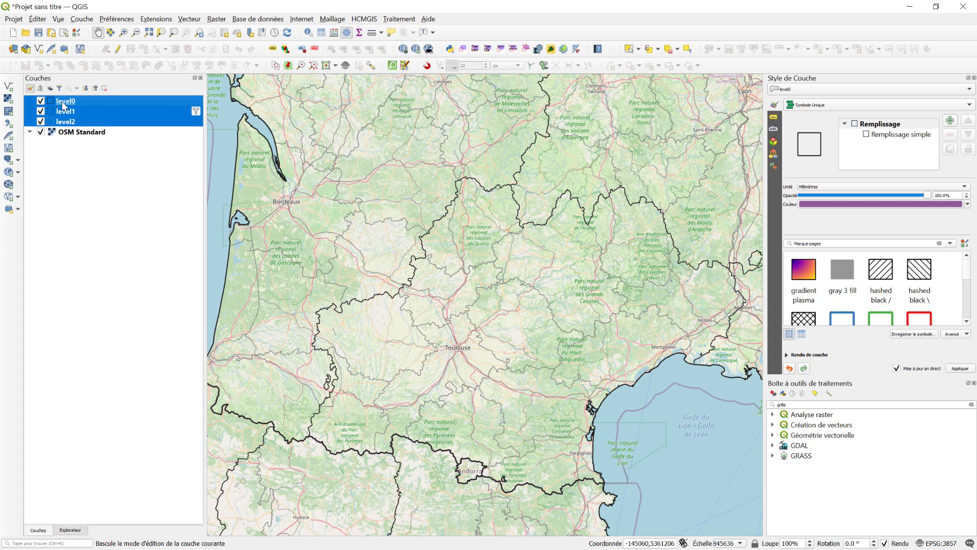
right_click(63, 105)
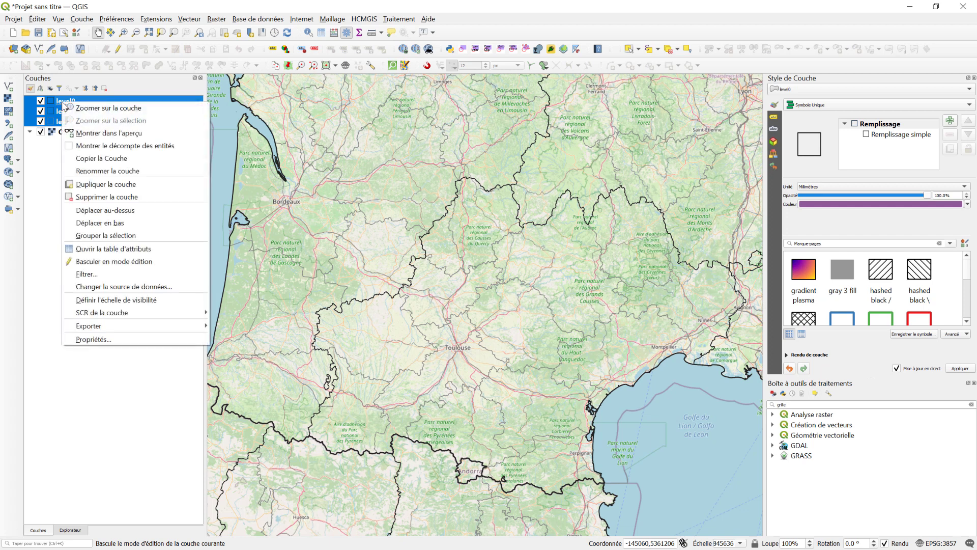
click(112, 239)
text(Limites administratives)
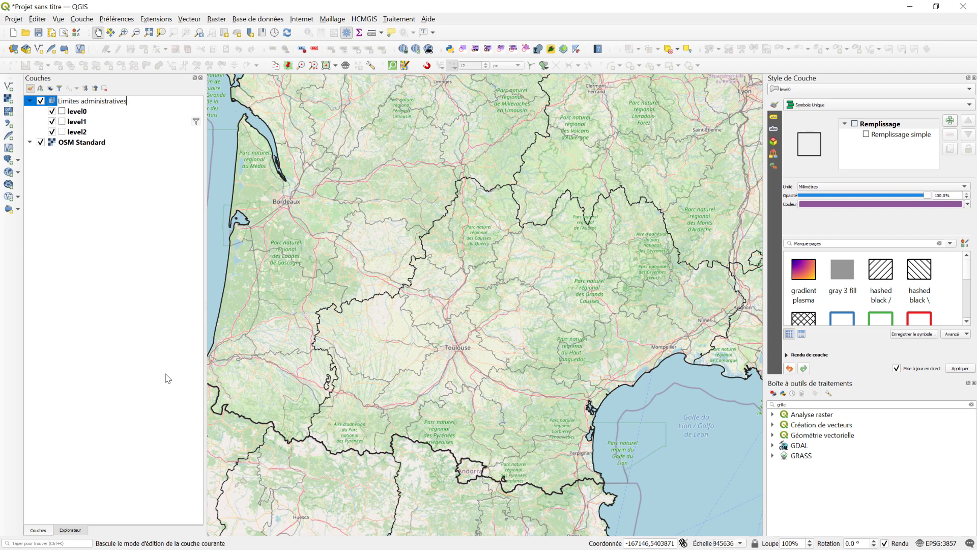
key(Return)
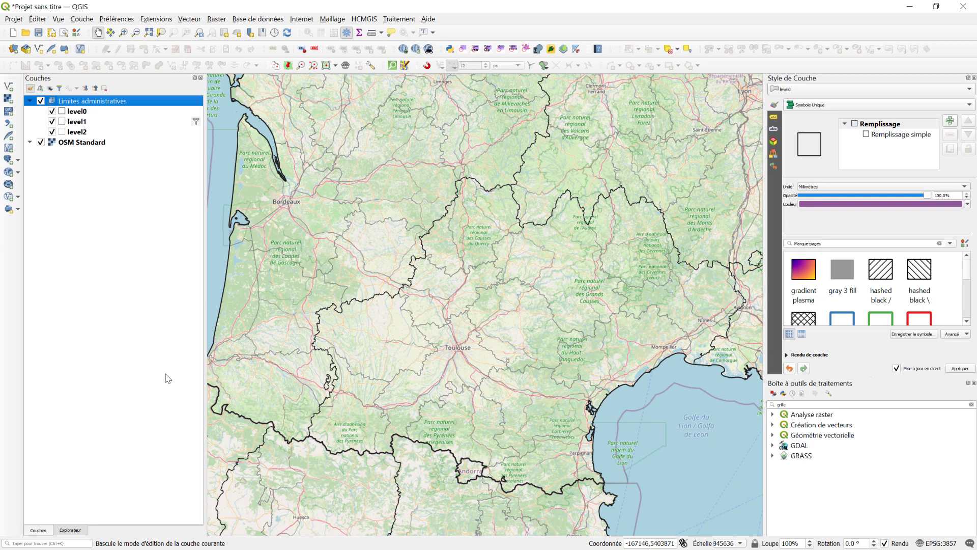
Step: Add vespa_velutina_gbif_simplified.txt from the Tutos folder as a delimited-text point layer, using decimalLongitude as X and decimalLatitude as Y
drag(513, 339, 492, 333)
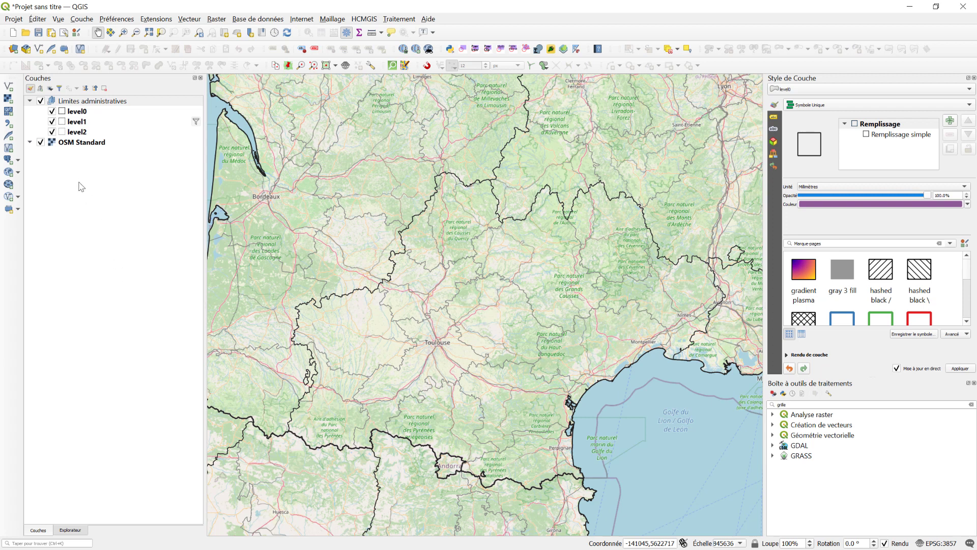
click(8, 124)
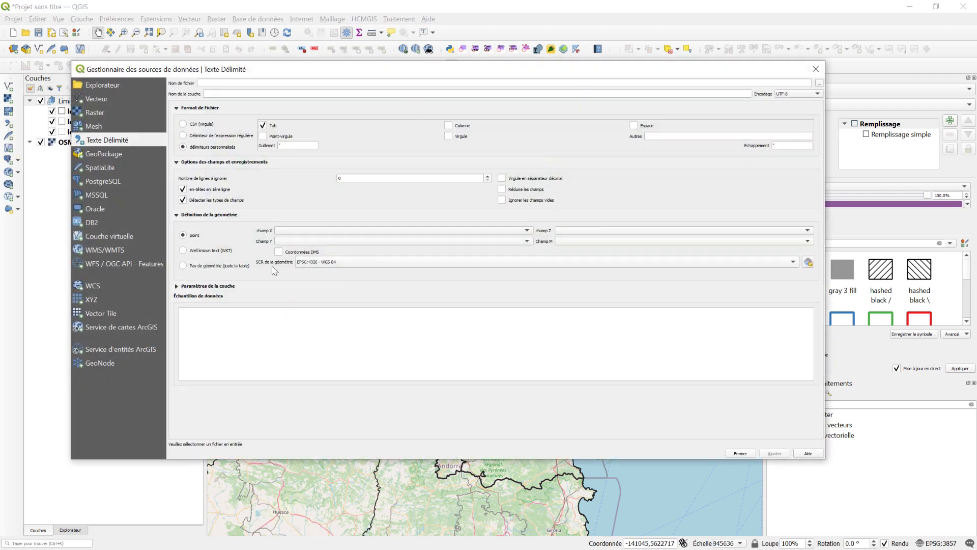
click(819, 83)
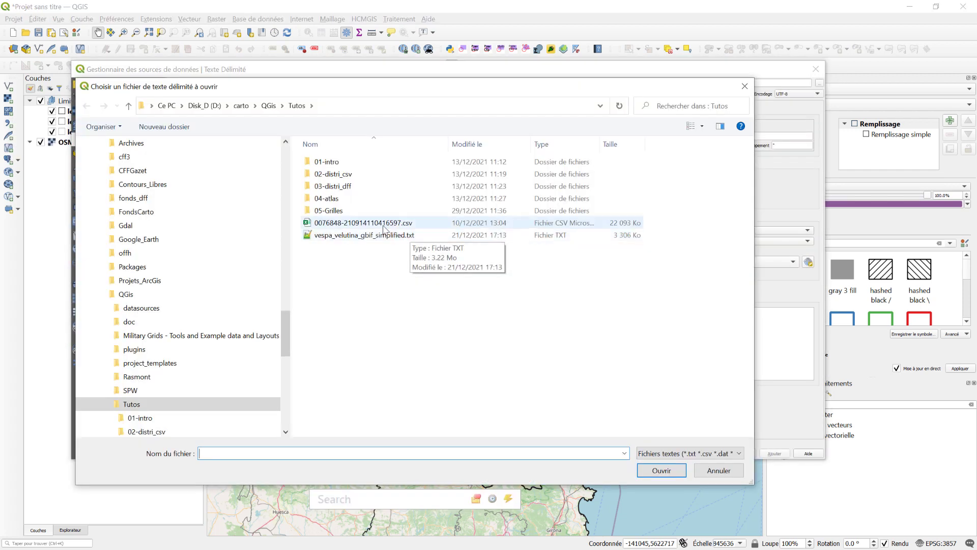
click(387, 235)
click(683, 465)
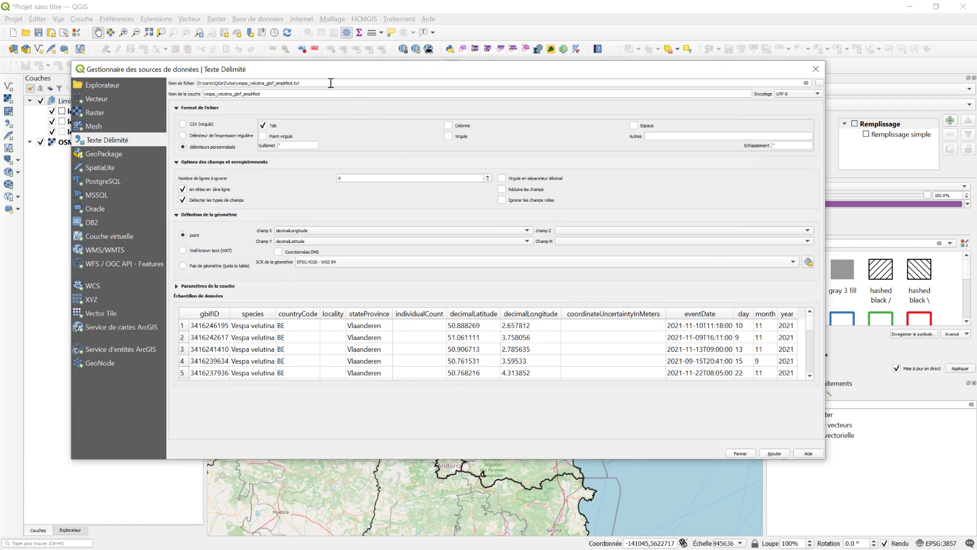
drag(327, 75, 322, 70)
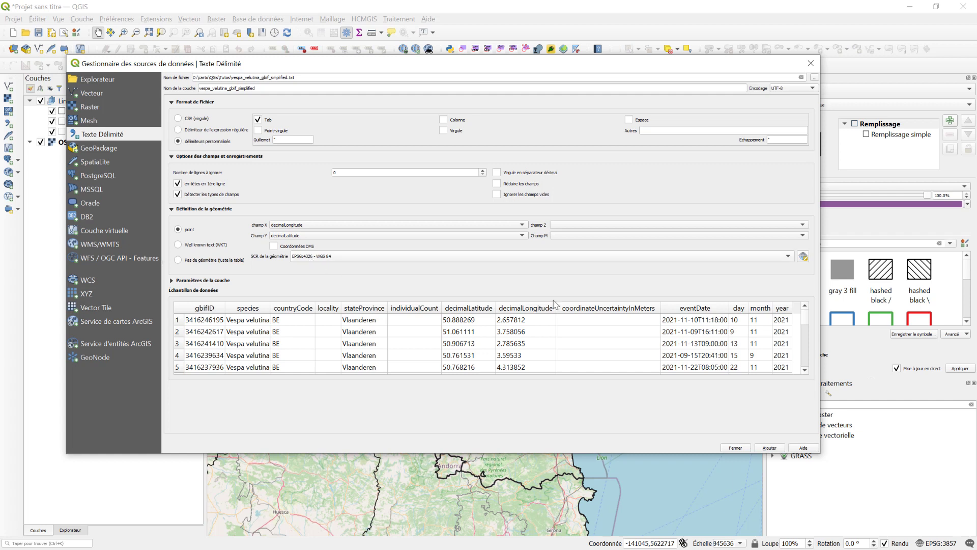
click(769, 448)
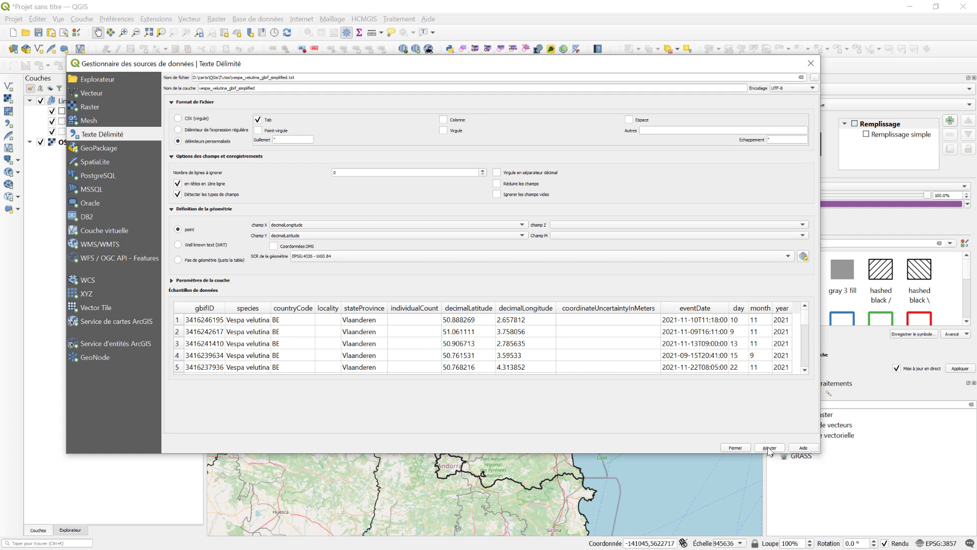
click(735, 447)
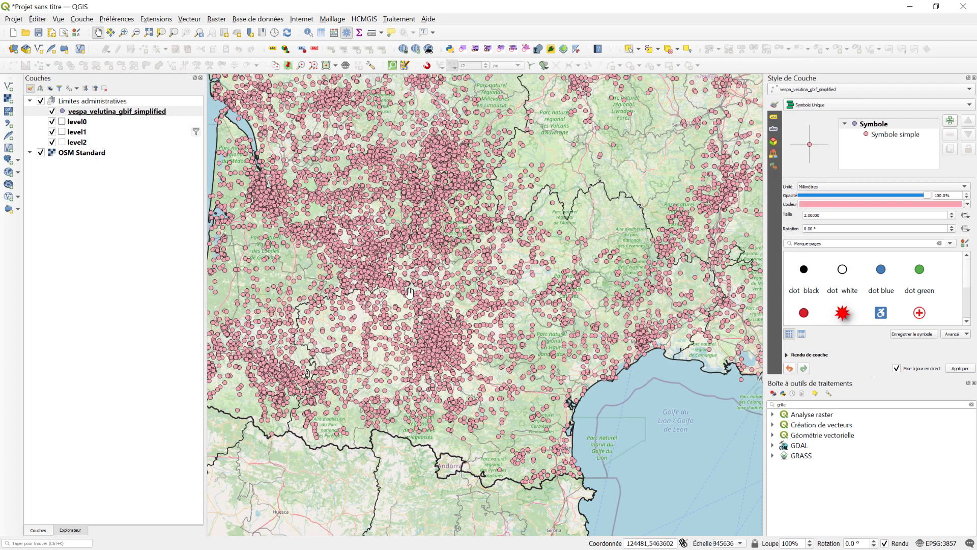
Step: Save the project as Tuto5 in the 05-Grilles folder
drag(505, 352, 497, 352)
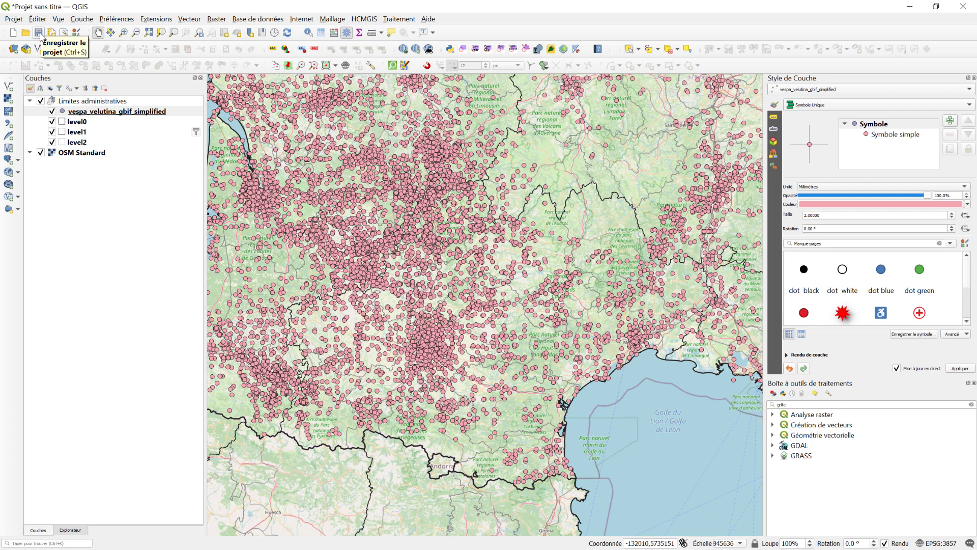
click(38, 33)
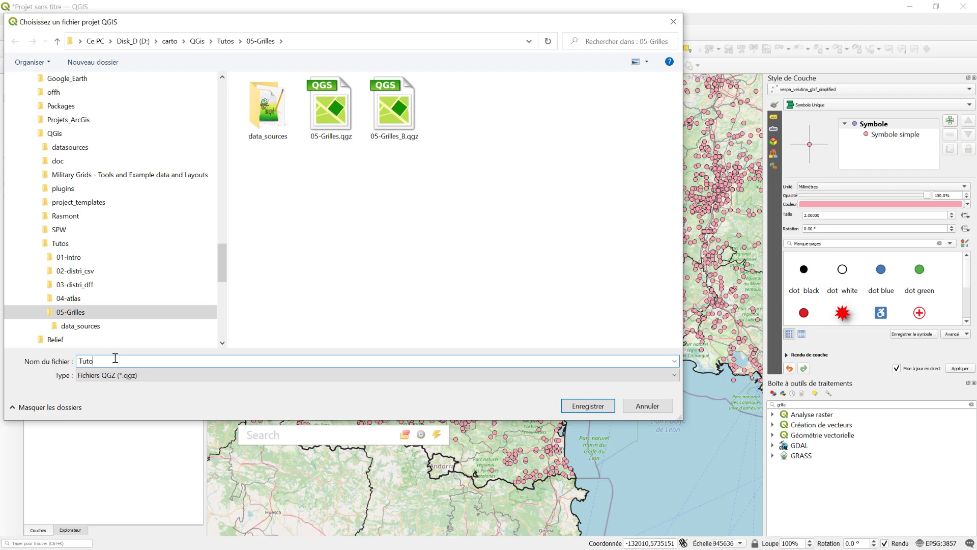
key(Return)
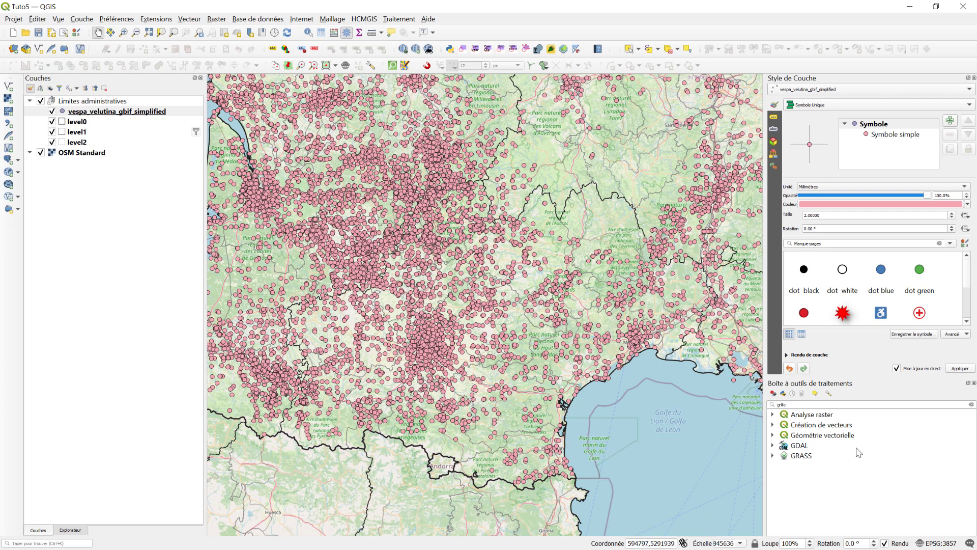
Step: Open the project's coordinate reference system settings and examine the recently used systems, including WGS 84 / Pseudo-Mercator
click(939, 544)
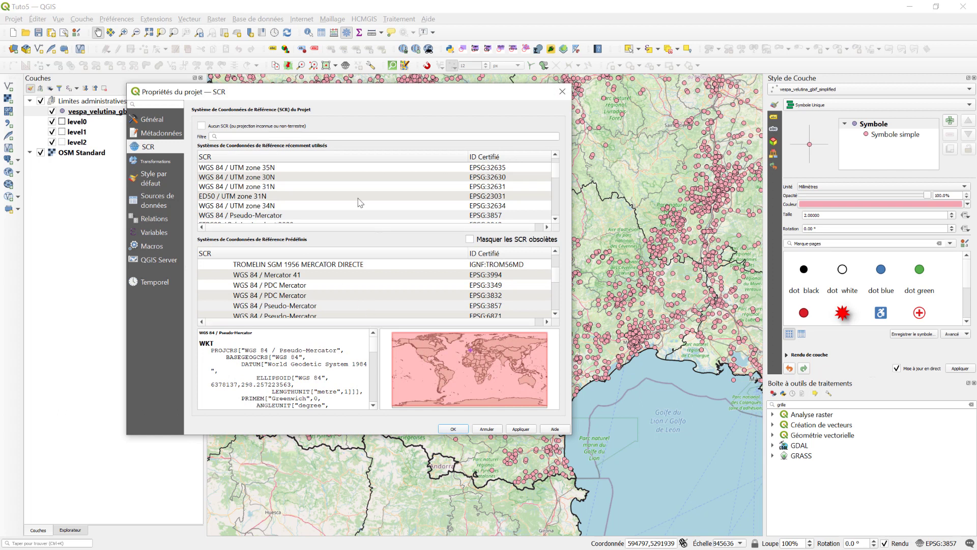
click(499, 215)
scroll(313, 212, right, 1)
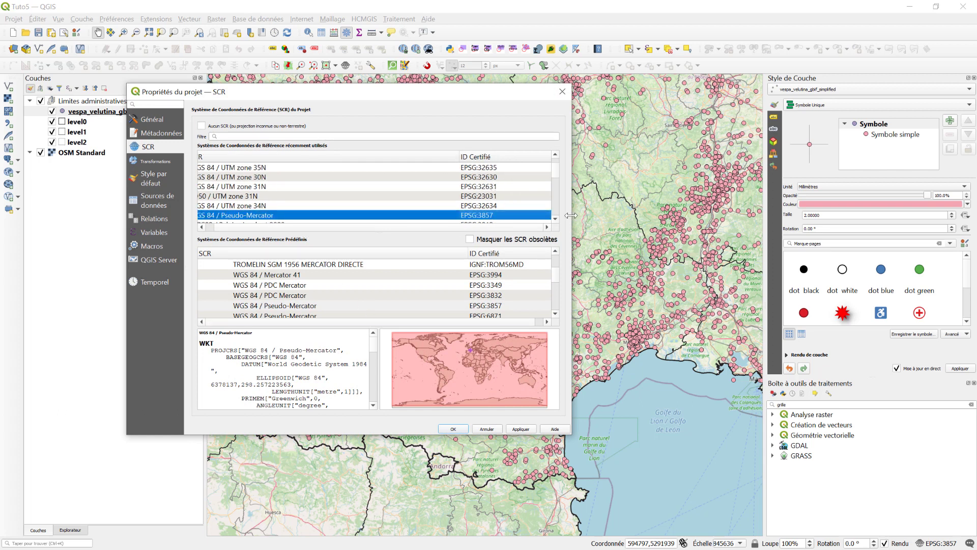
scroll(242, 227, left, 1)
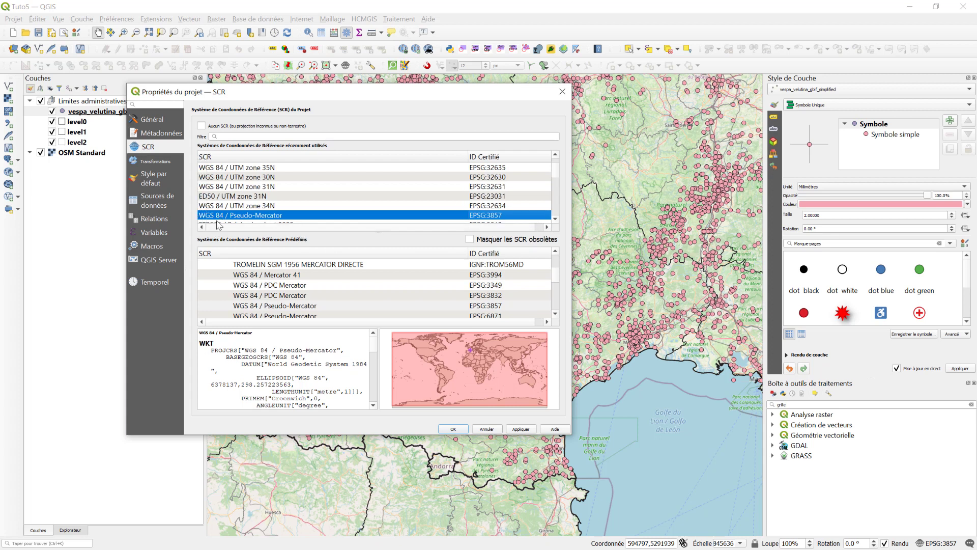
scroll(222, 211, down, 2)
scroll(224, 212, down, 1)
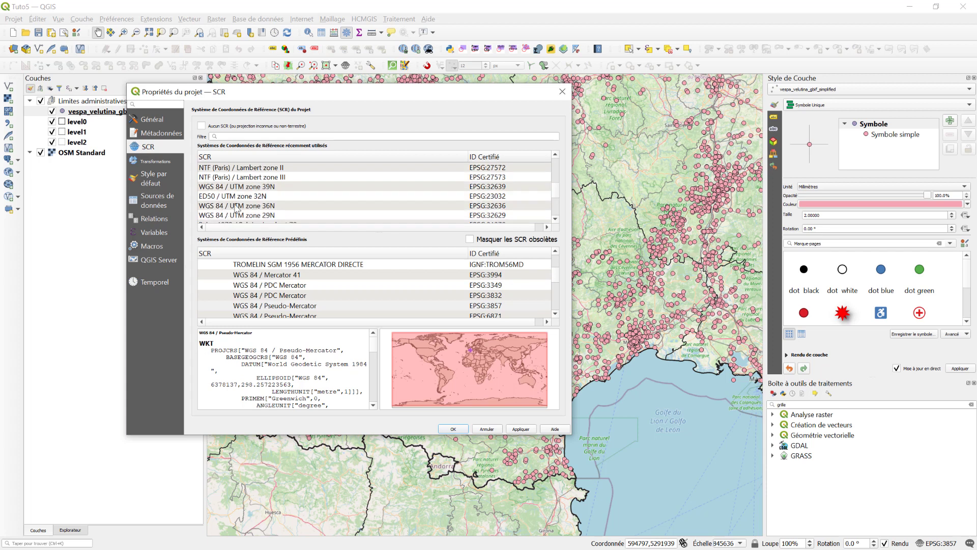
drag(557, 199, 557, 183)
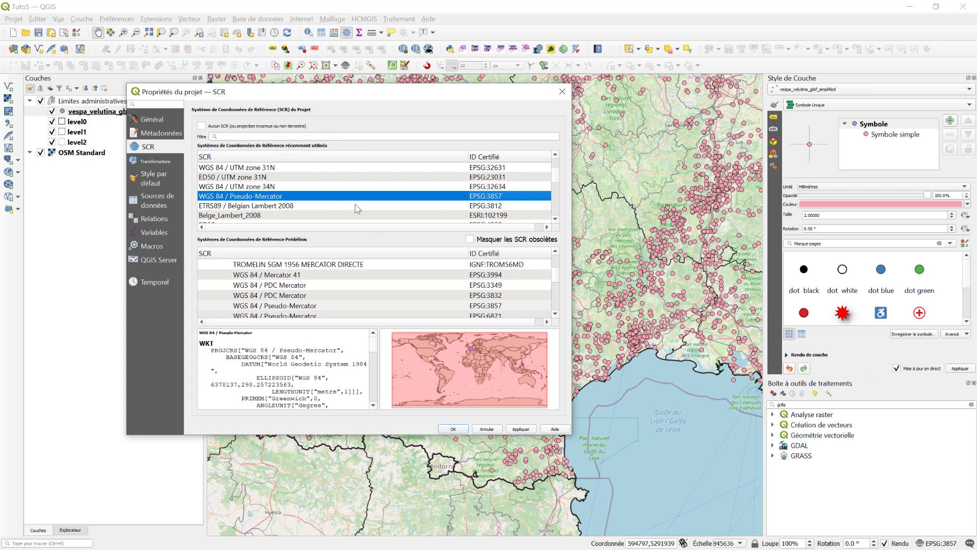
scroll(558, 175, up, 1)
scroll(559, 176, up, 1)
scroll(559, 178, down, 3)
scroll(559, 181, down, 2)
scroll(560, 184, up, 4)
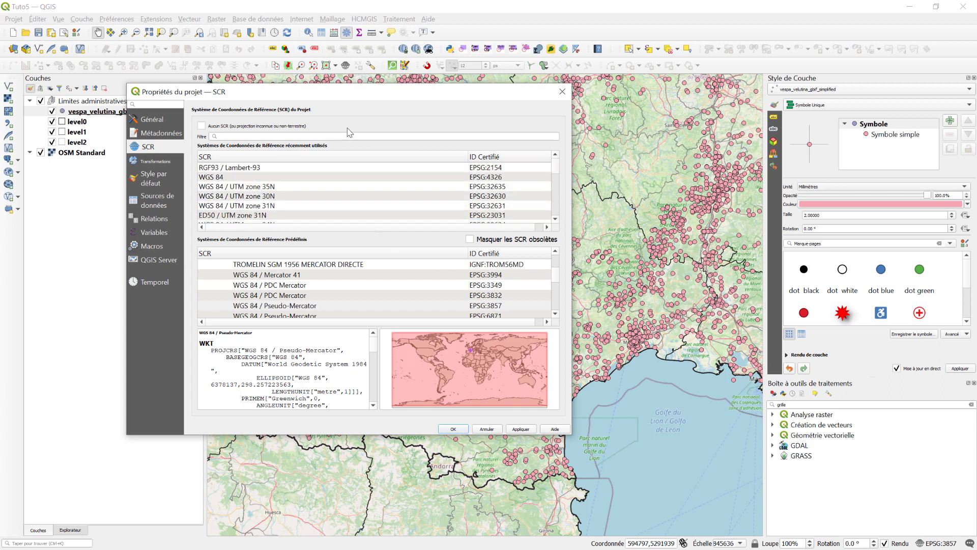
Step: Search for "lambert 93" and set the project's coordinate reference system to RGF93 / Lambert-93 (EPSG:2154)
click(340, 136)
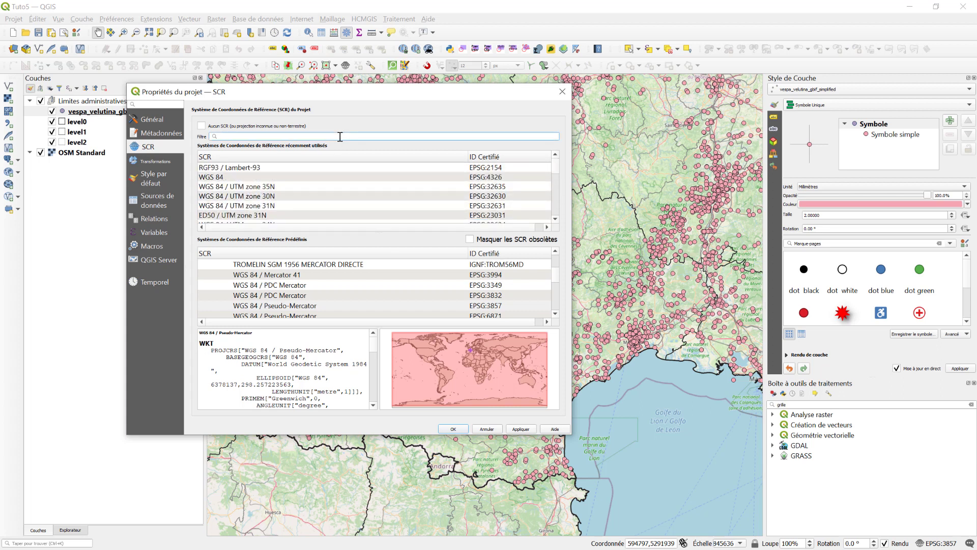
text(lamber)
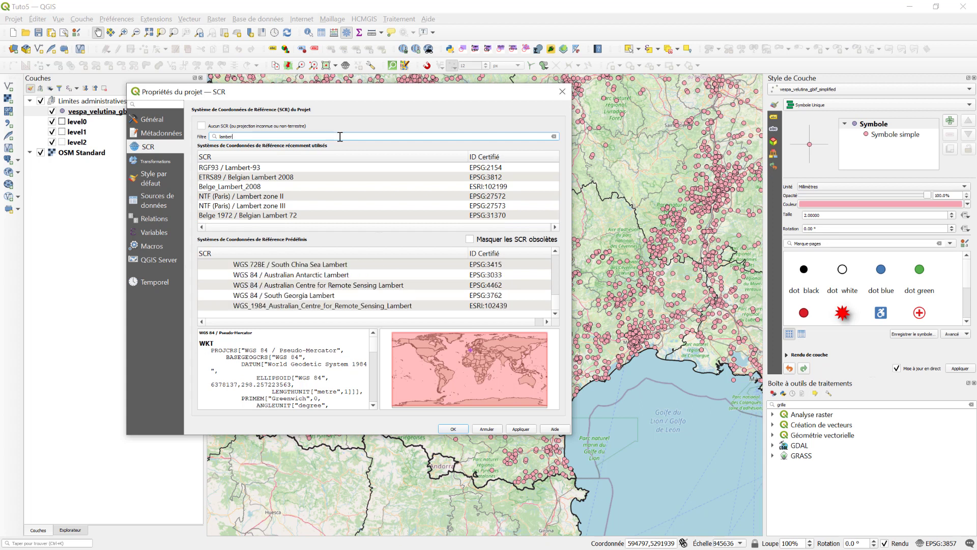
text(t 93)
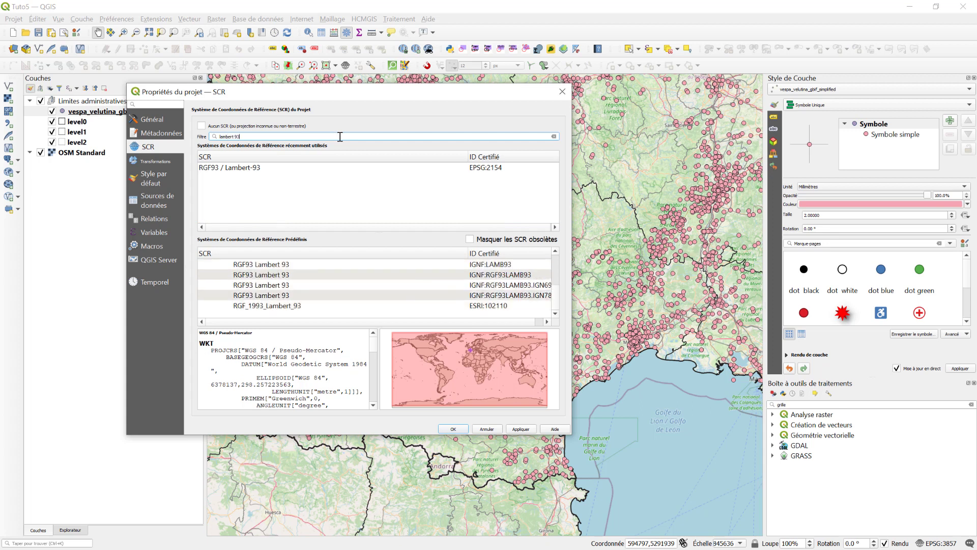
click(389, 172)
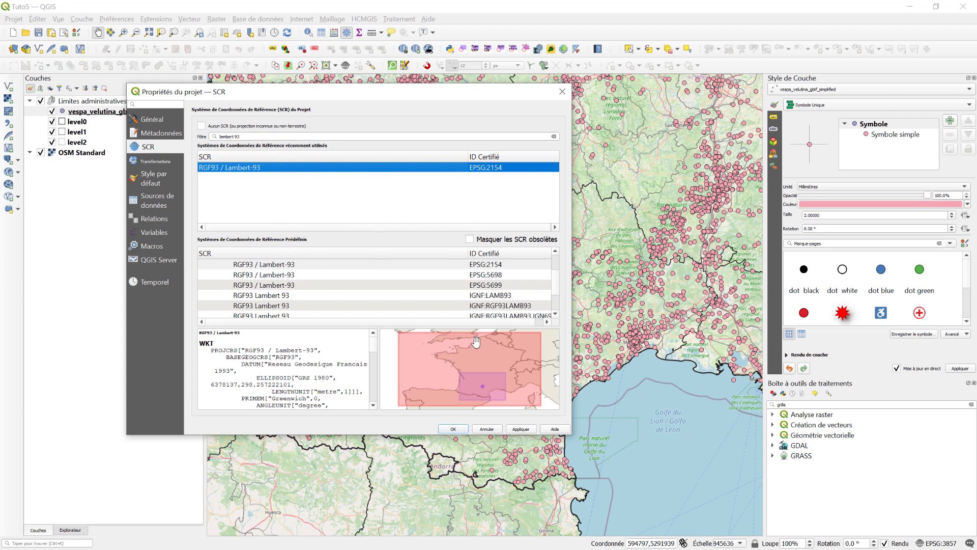
click(517, 430)
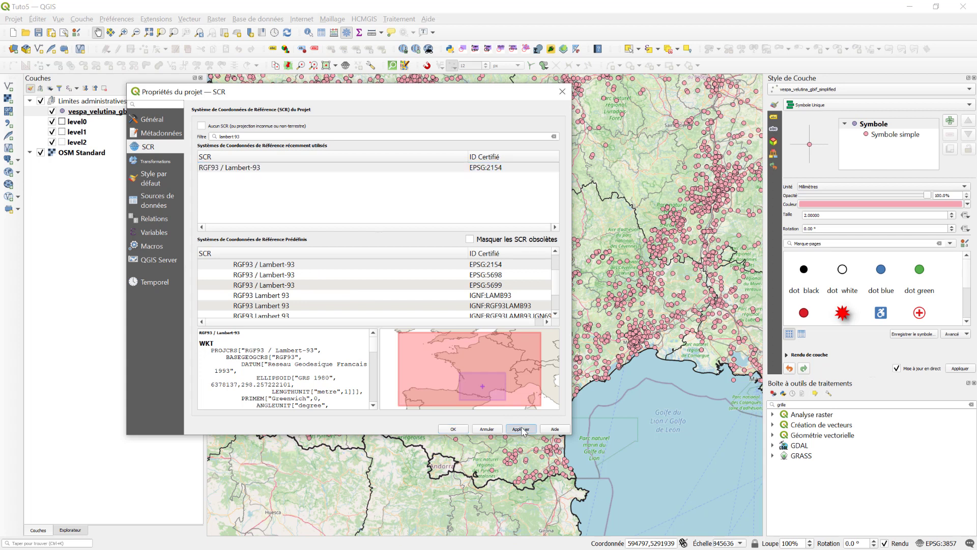
click(453, 429)
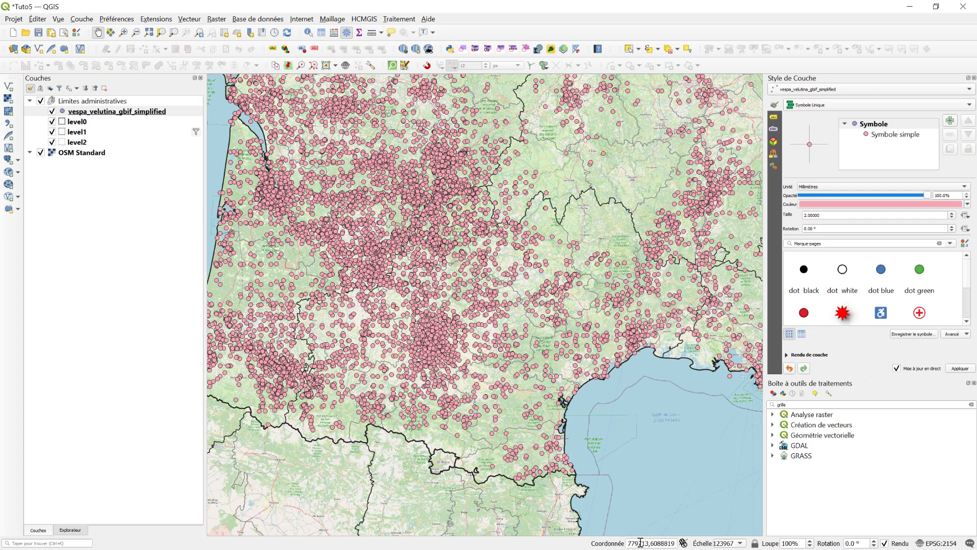
drag(479, 324, 465, 322)
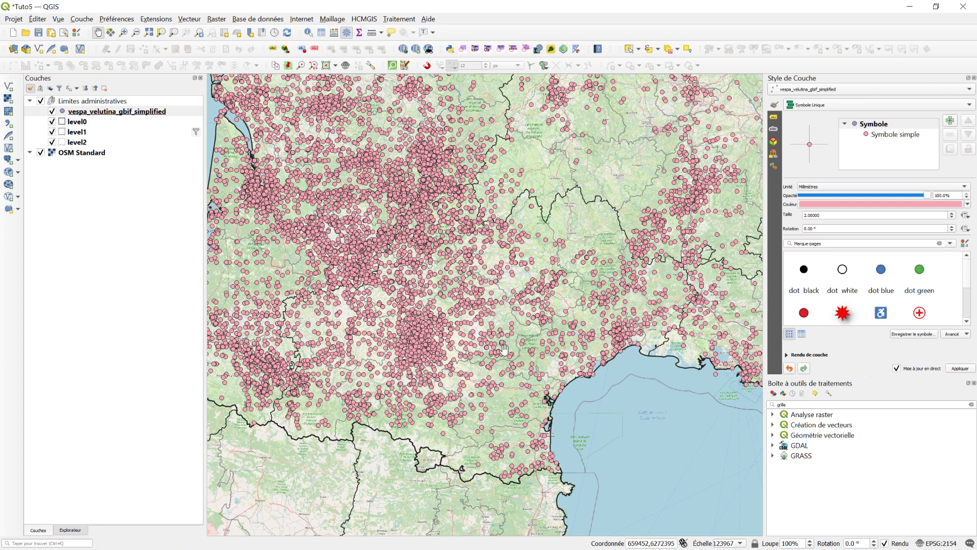
click(188, 20)
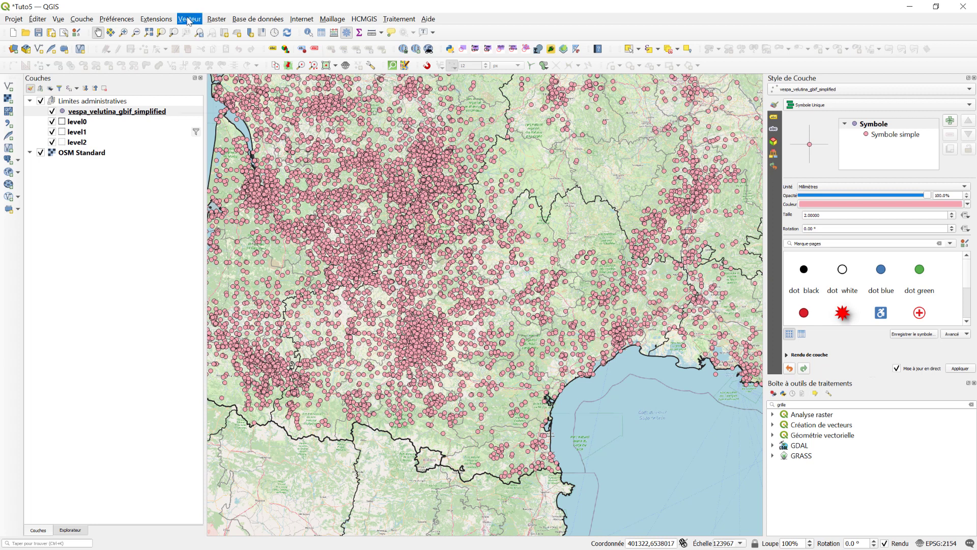
mouse_move(204, 58)
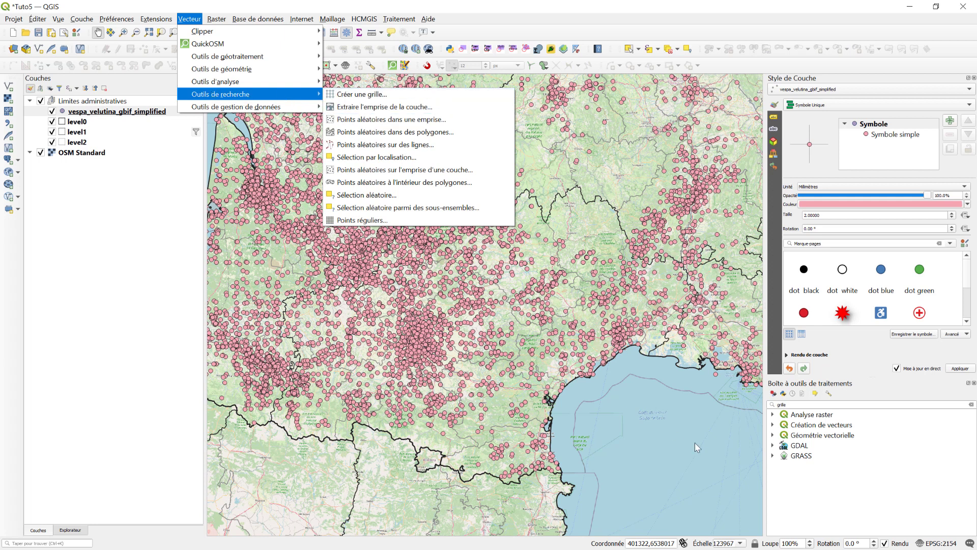
mouse_move(302, 19)
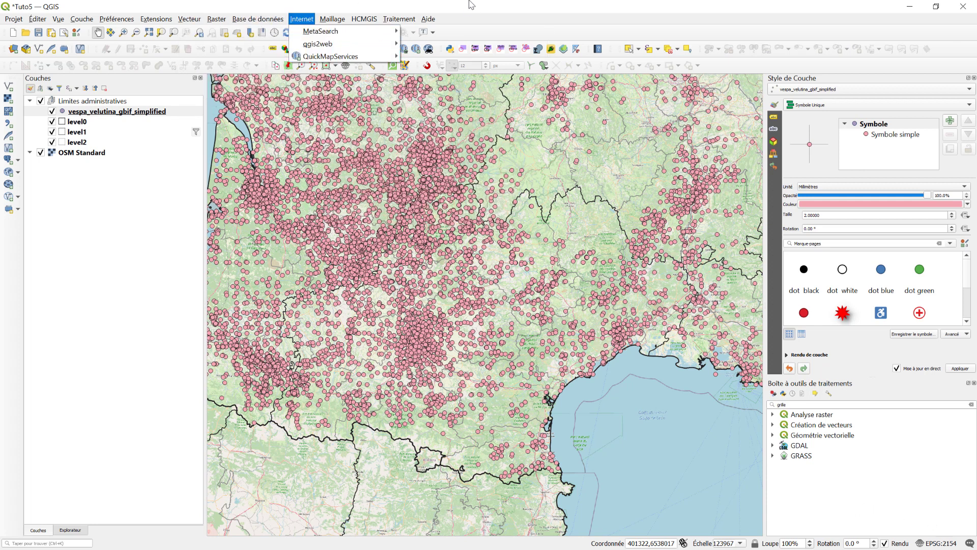
click(468, 86)
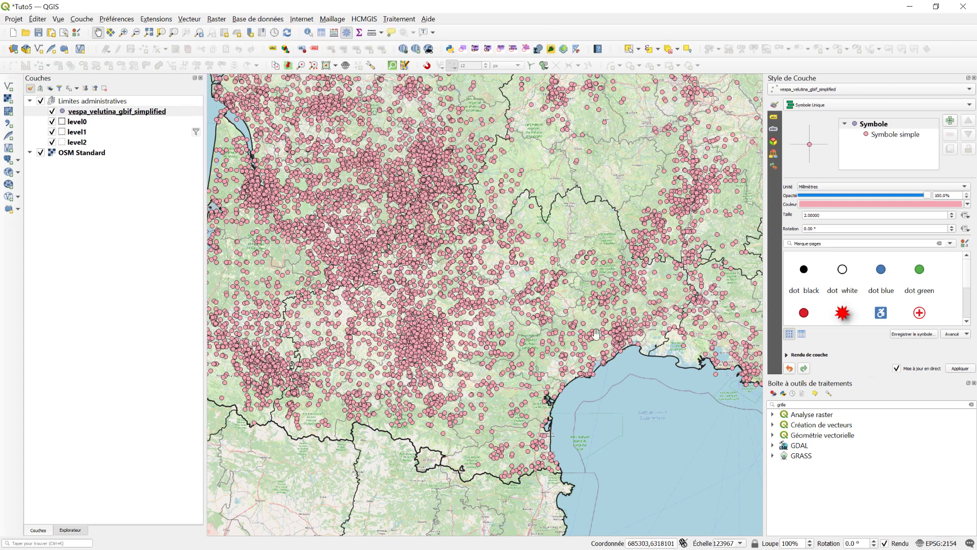
Step: Search the processing tools for "grill" and open the Créer une grille algorithm
click(832, 405)
drag(802, 406, 768, 405)
text(gri)
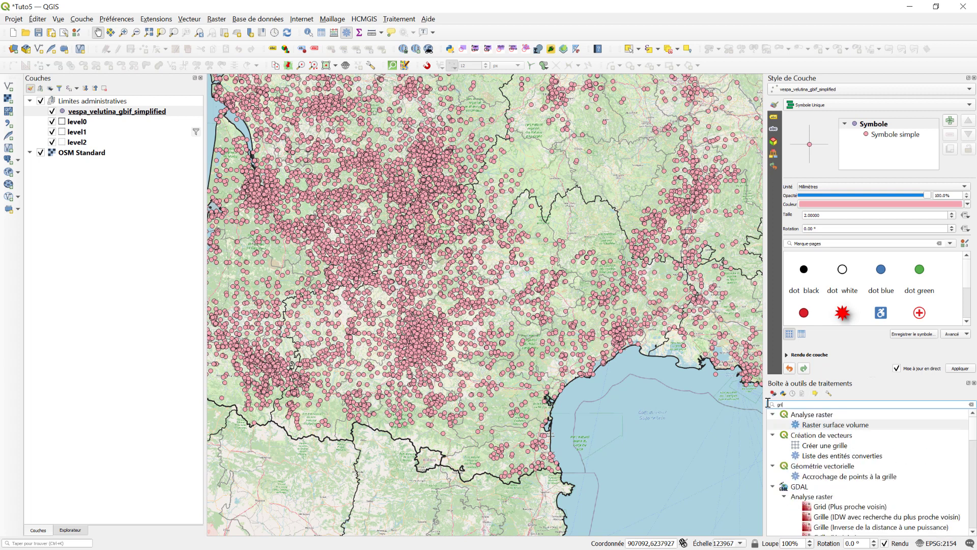
text(ll)
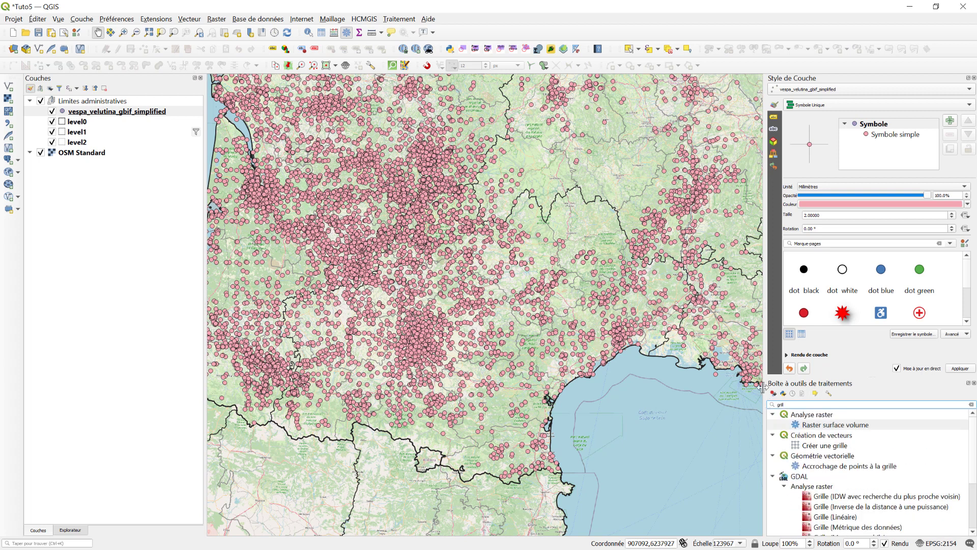
click(827, 445)
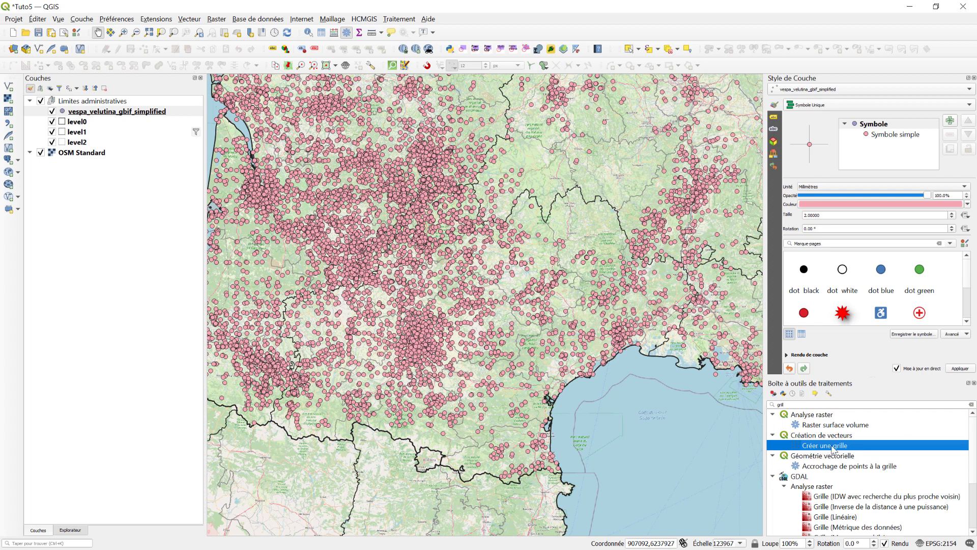
double_click(833, 446)
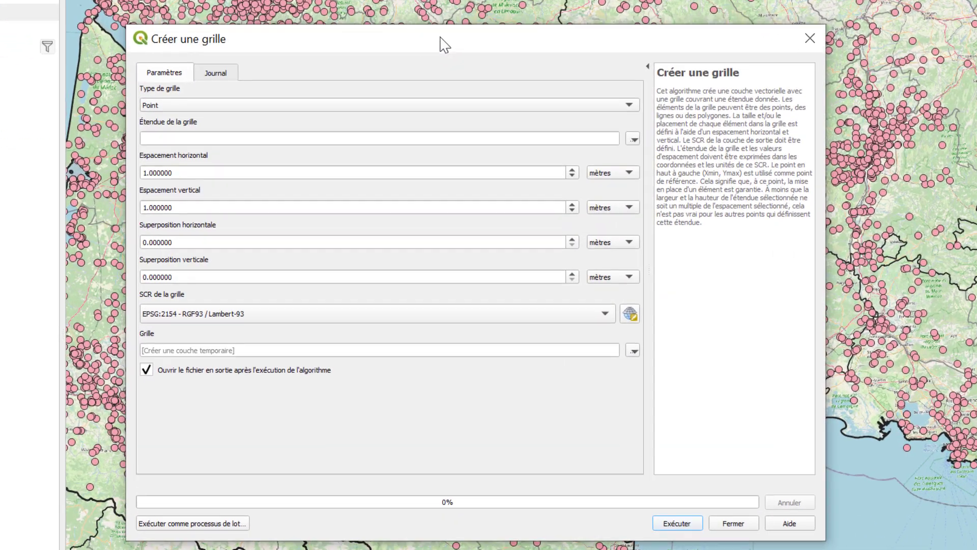
Step: Set the grid type to Rectangle (polygone) and take the grid extent from the map canvas
click(172, 111)
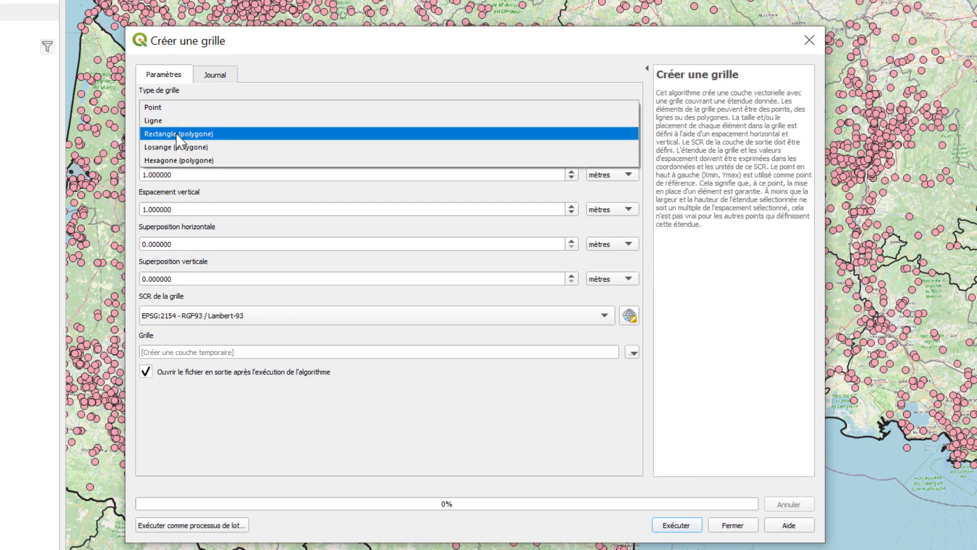
click(178, 135)
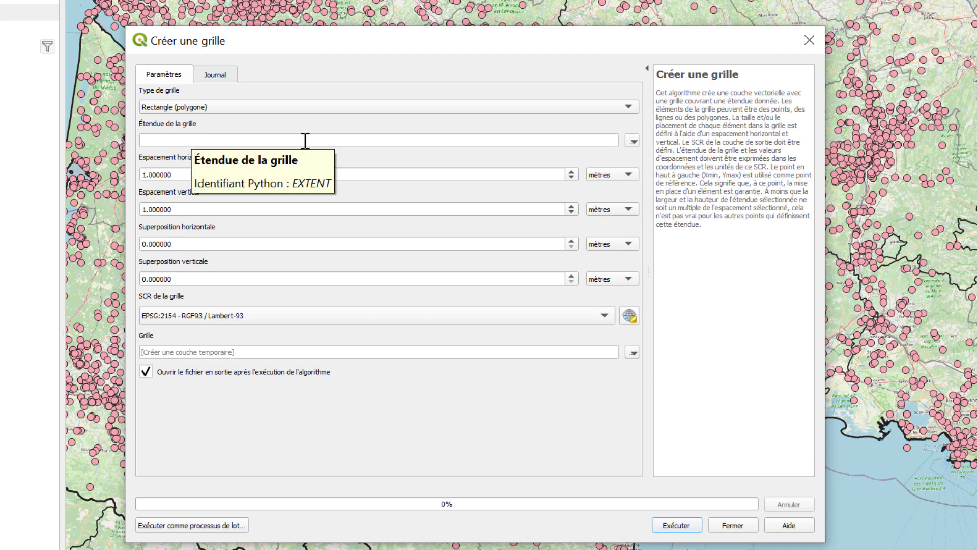
click(633, 141)
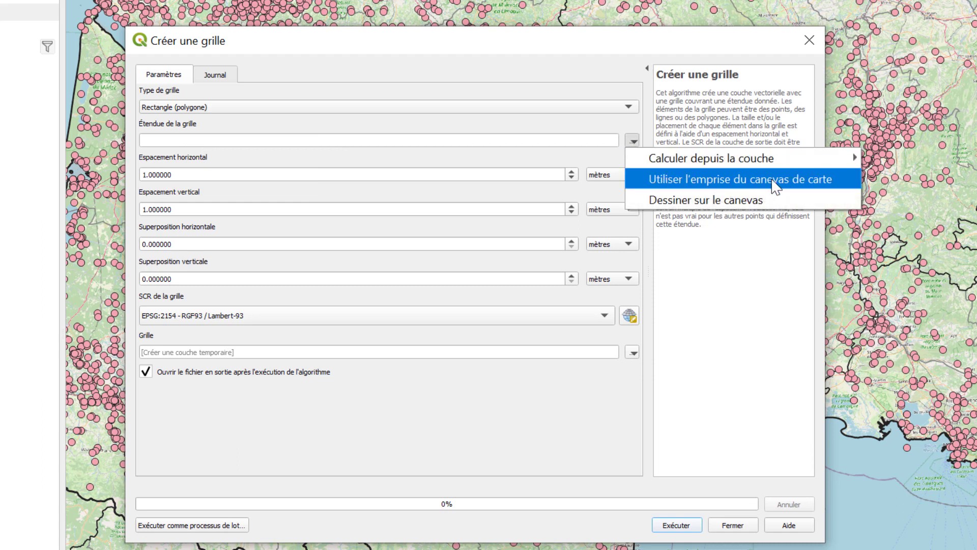
click(813, 188)
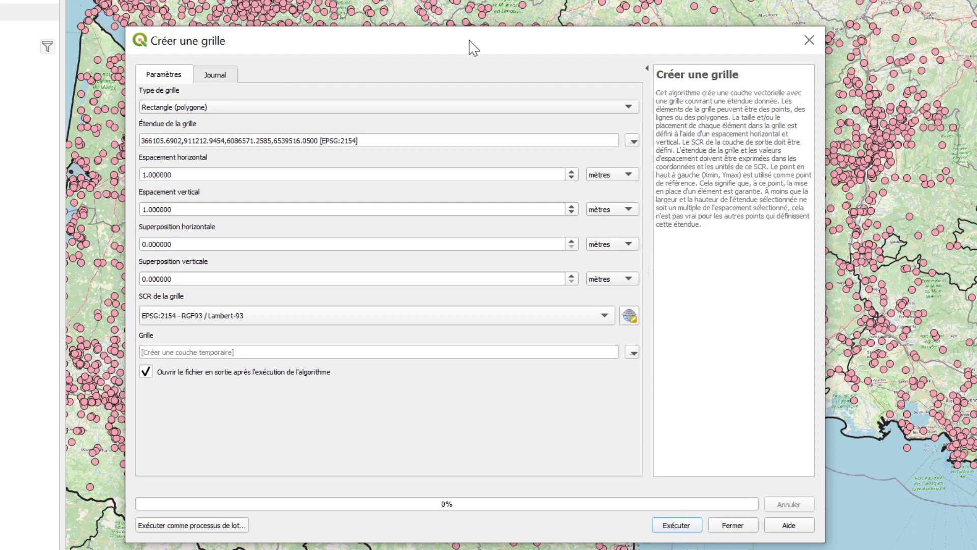
drag(469, 43, 502, 59)
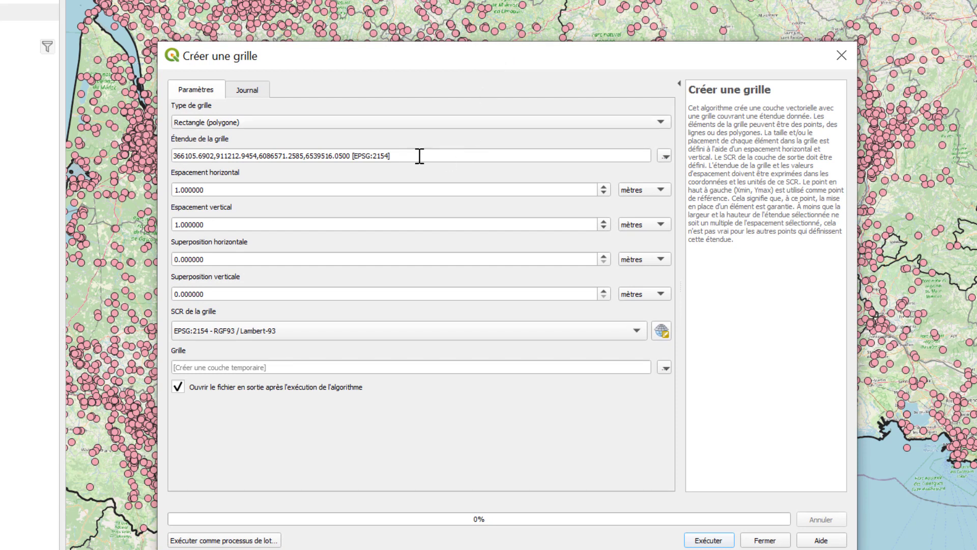
drag(410, 57, 392, 35)
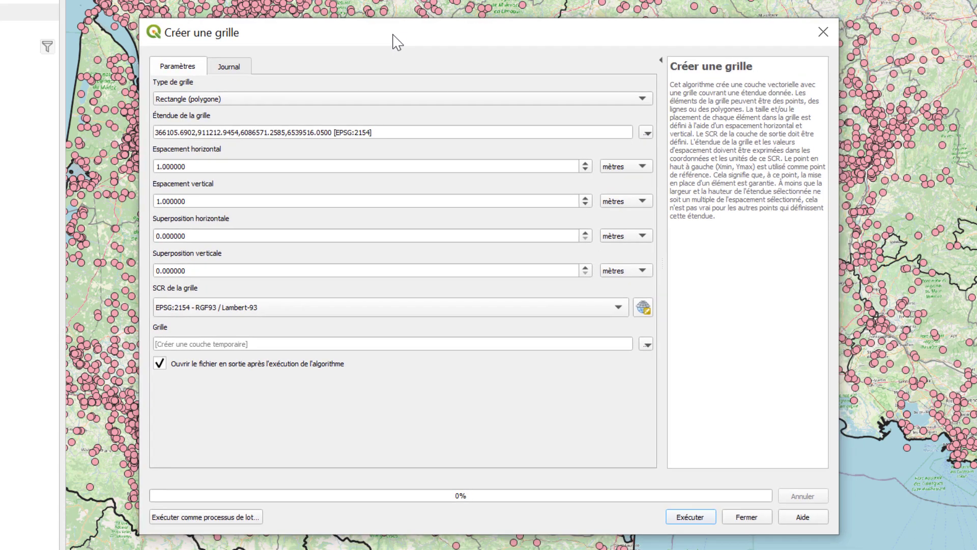
Step: Round the grid extent's X limits to 366000 and 911000
click(206, 132)
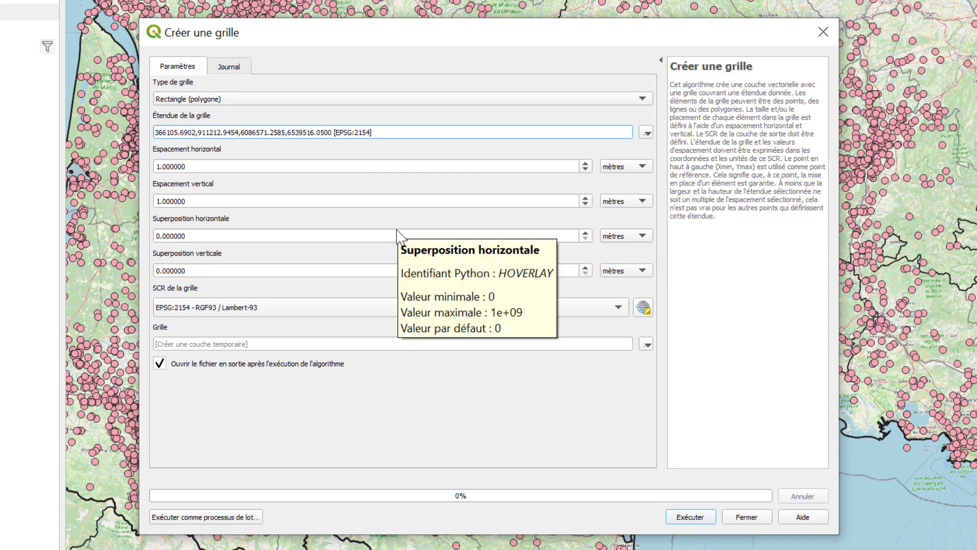
key(BackSpace)
key(BackSpace)
key(BackSpace)
key(BackSpace)
key(BackSpace)
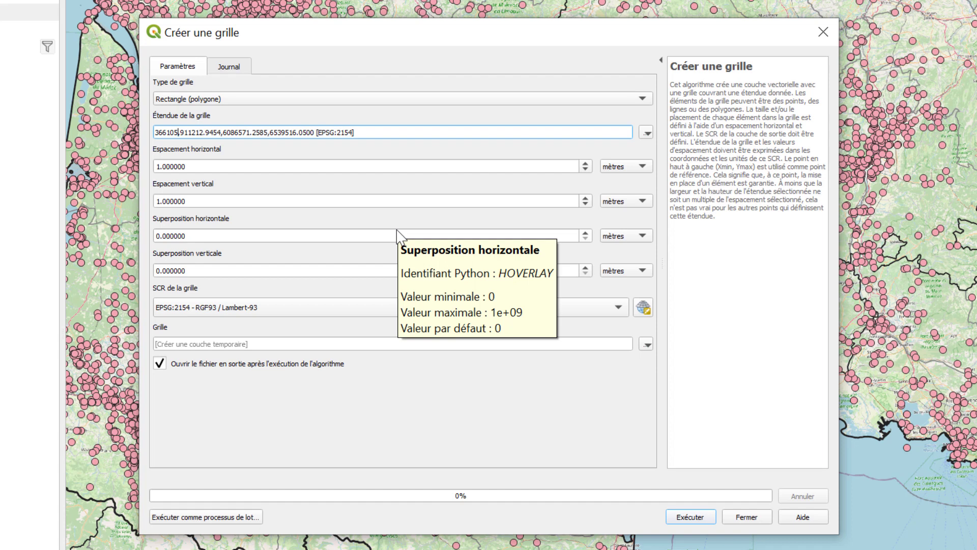
key(BackSpace)
key(BackSpace)
key(BackSpace)
text(000)
key(Right)
key(Right)
key(Right)
key(Right)
key(Delete)
key(Delete)
key(Delete)
key(BackSpace)
key(BackSpace)
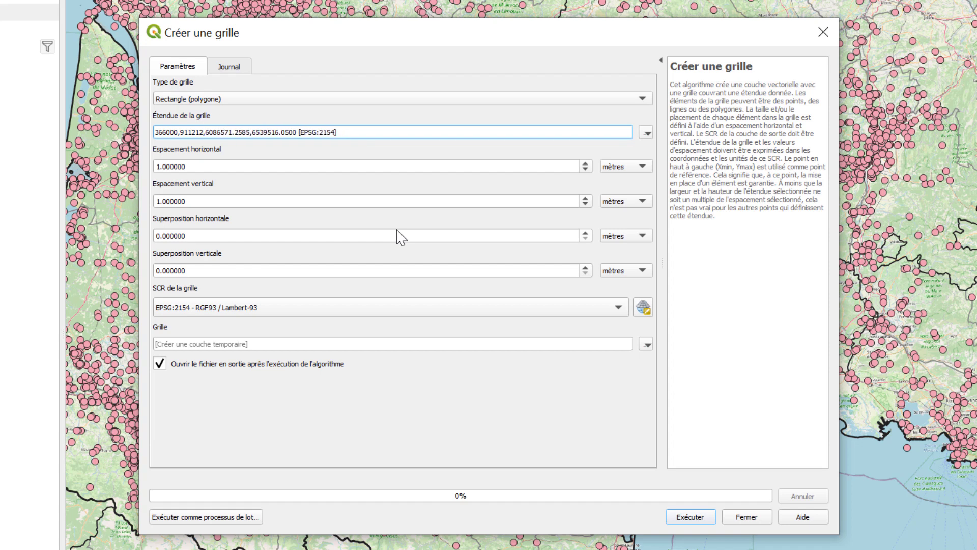
key(BackSpace)
key(BackSpace)
key(BackSpace)
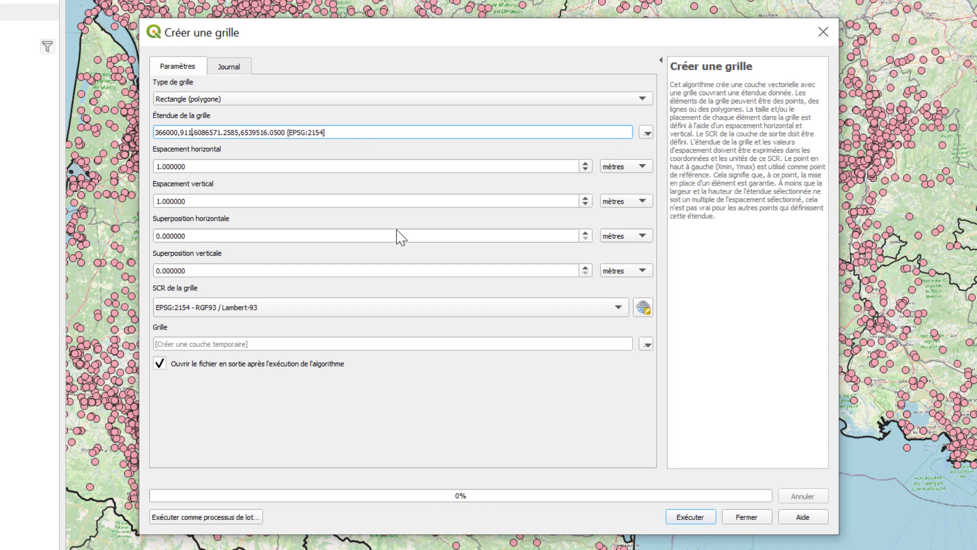
text(300,)
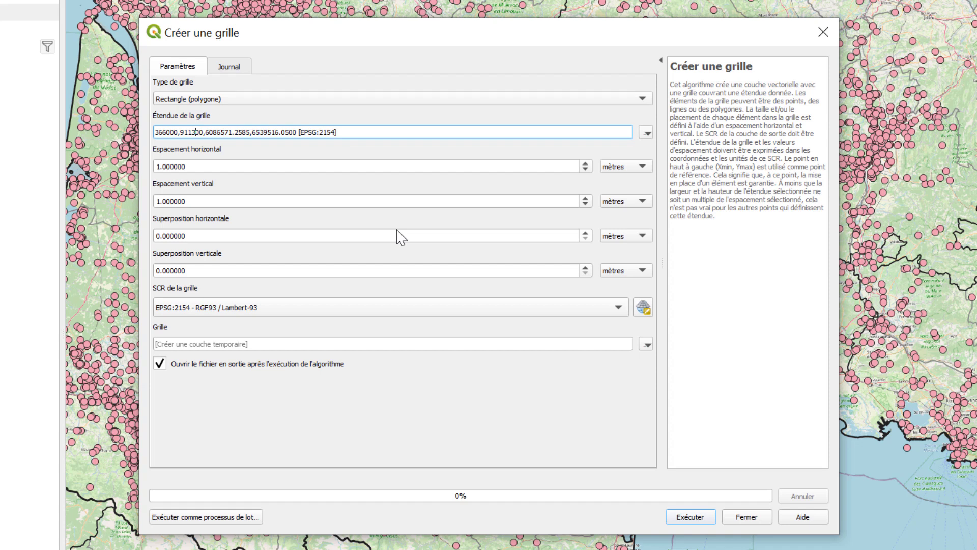
key(BackSpace)
text(0)
Step: Round the grid extent's Y limits to 6086000 and 6539000
key(BackSpace)
key(BackSpace)
key(BackSpace)
key(BackSpace)
key(BackSpace)
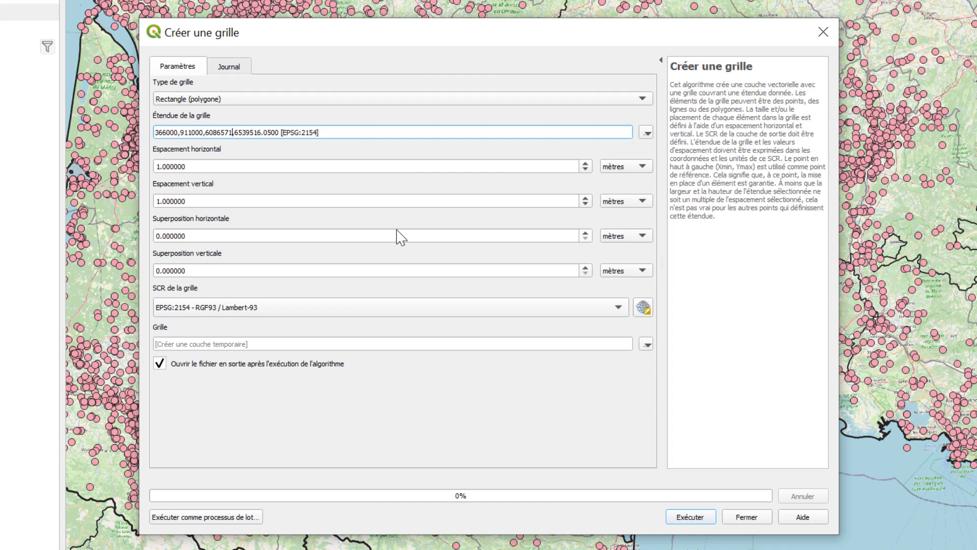
key(BackSpace)
key(BackSpace)
key(BackSpace)
text(000)
key(BackSpace)
key(BackSpace)
key(BackSpace)
key(BackSpace)
key(BackSpace)
key(BackSpace)
key(BackSpace)
key(BackSpace)
text(000)
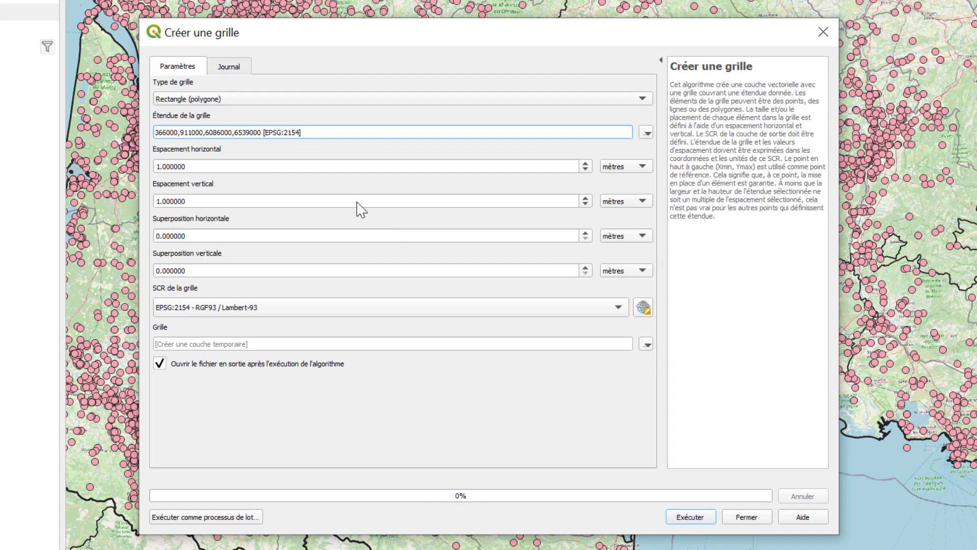
Step: Set the horizontal and vertical spacing to 10000 metres, run the grid creation and close the dialog
click(258, 162)
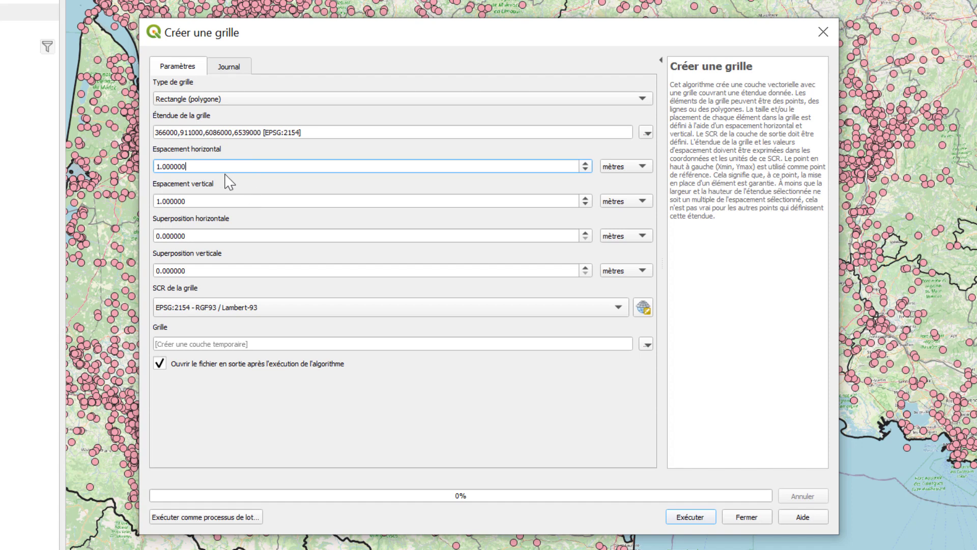
drag(209, 167, 139, 165)
text(10)
drag(214, 200, 105, 201)
text(10)
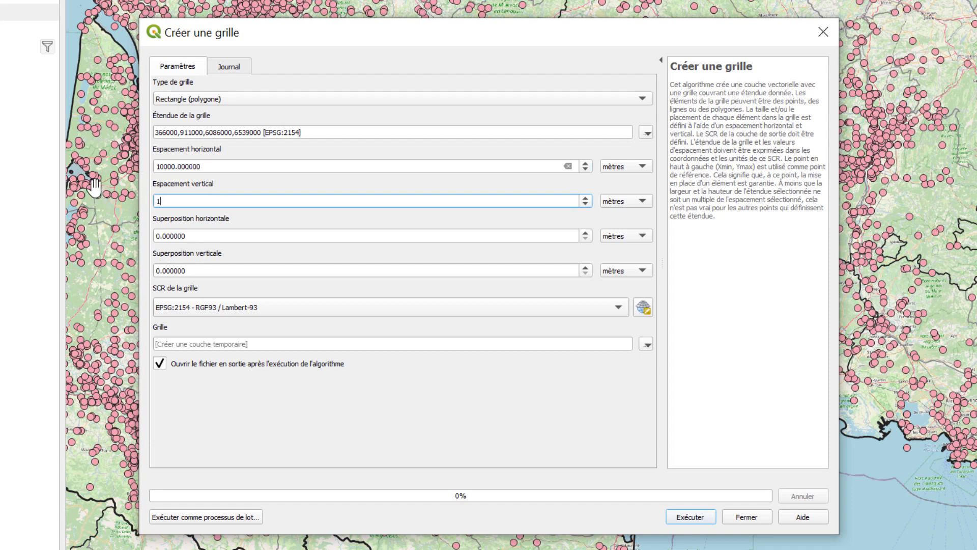
text(000)
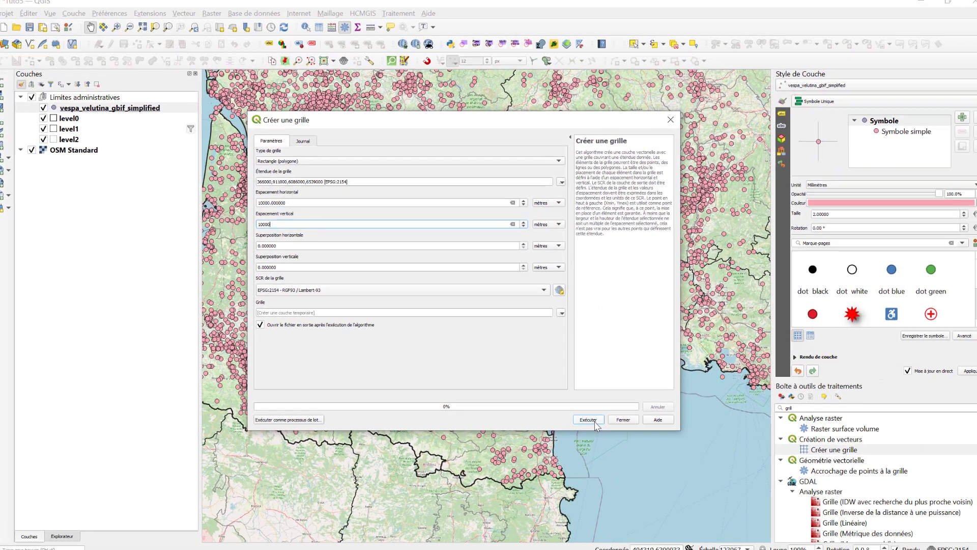
click(690, 517)
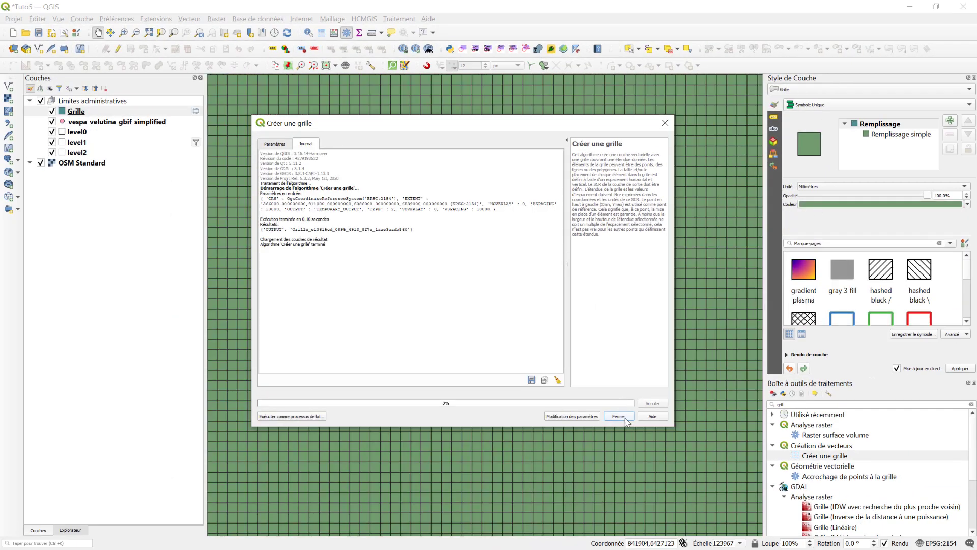
click(618, 416)
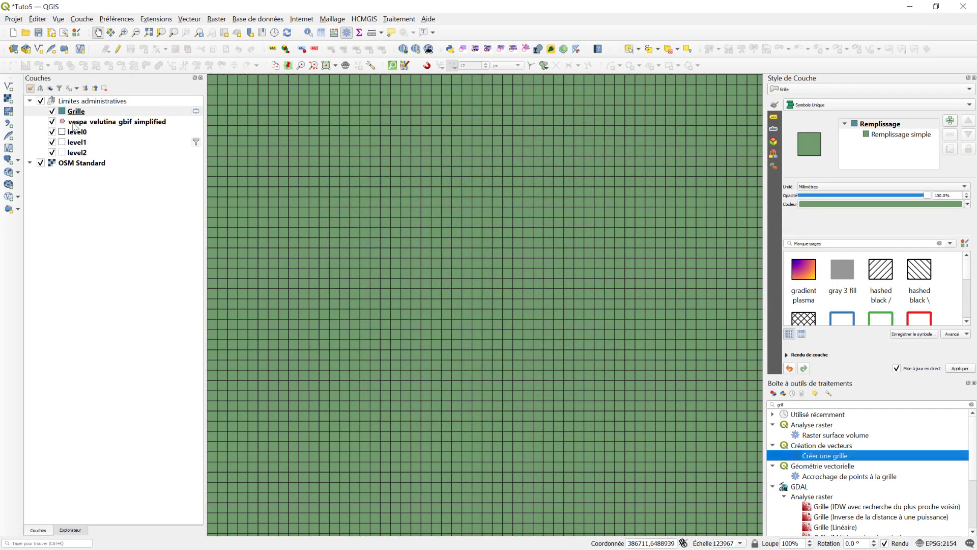
Step: Move the Grille and vespa_velutina_gbif_simplified layers out of the Limites administratives group
right_click(72, 113)
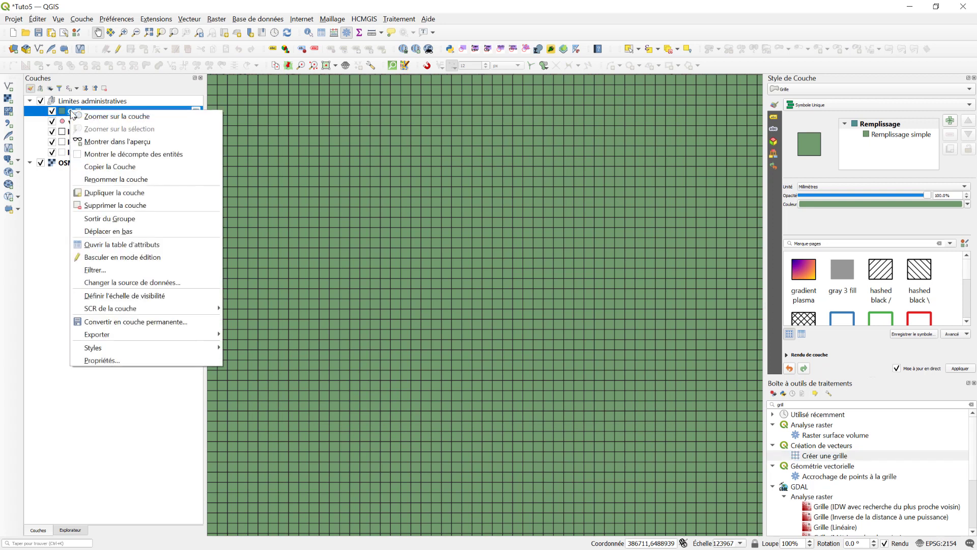
click(107, 231)
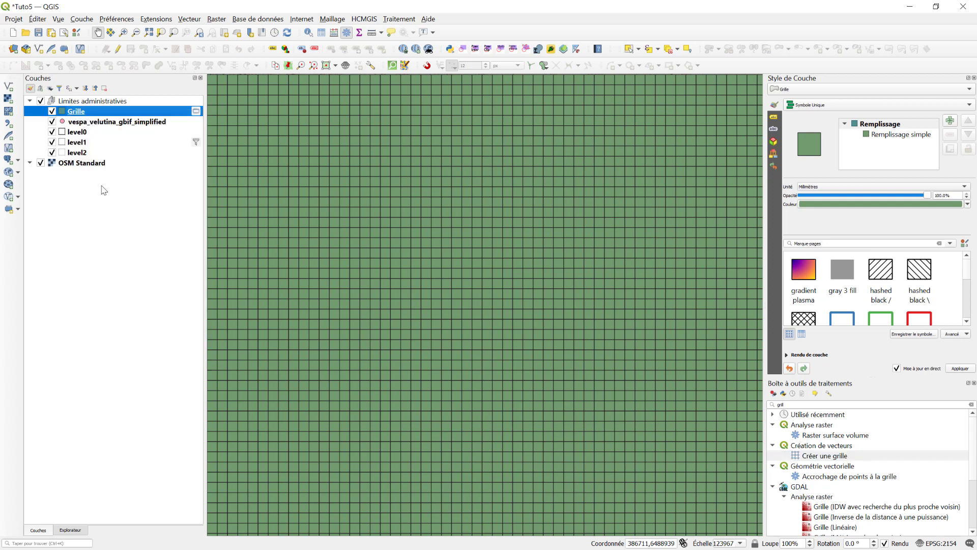
right_click(94, 123)
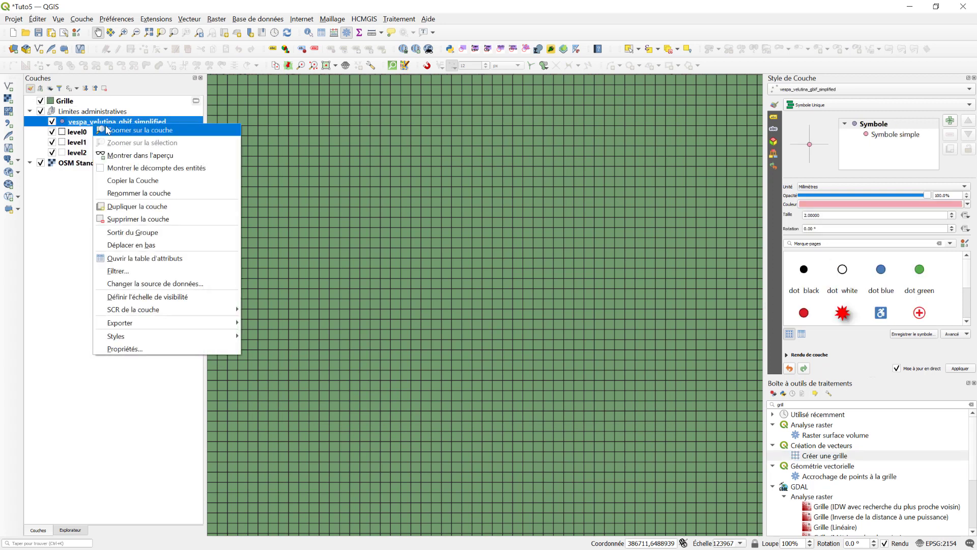
click(133, 233)
Step: Set the Grille layer's simple fill style to Pas de remplissage
click(67, 102)
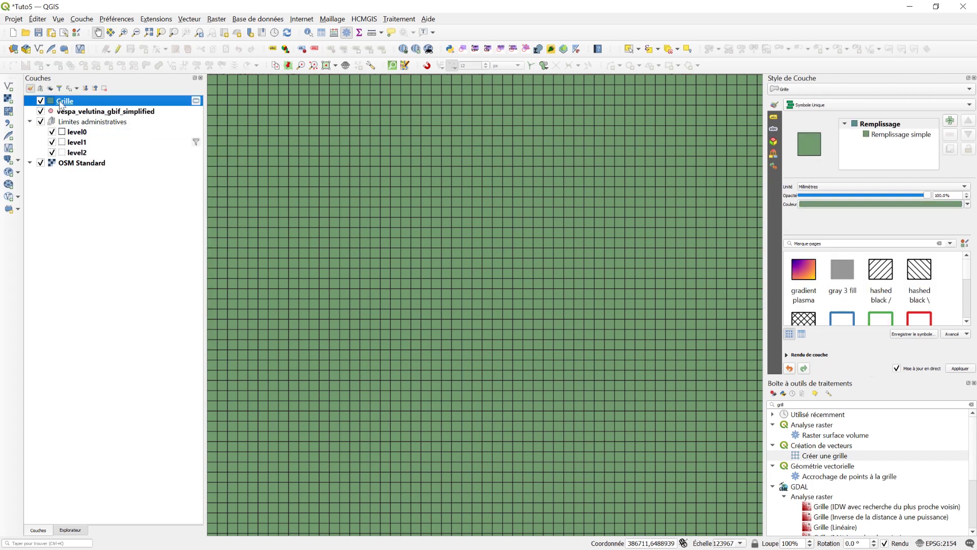
right_click(60, 104)
click(84, 110)
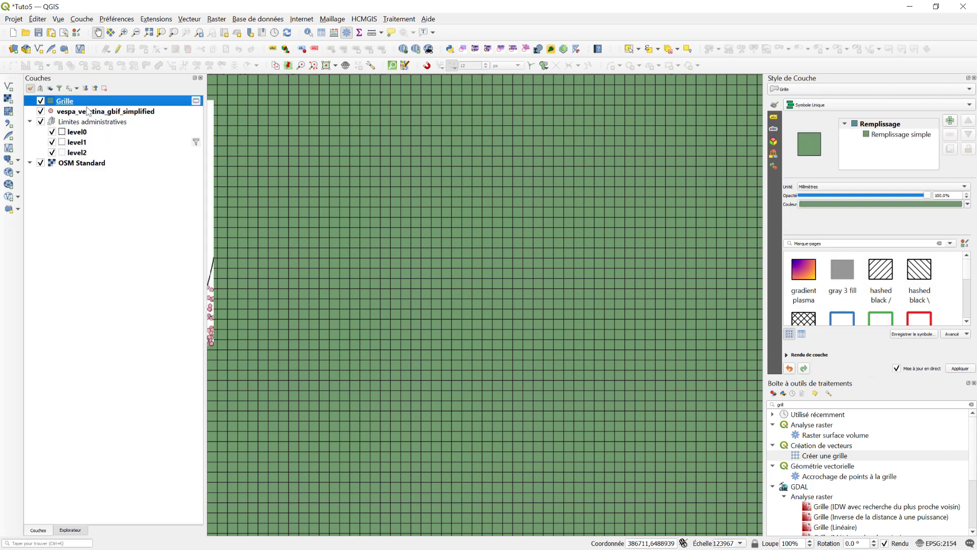
scroll(524, 227, down, 1)
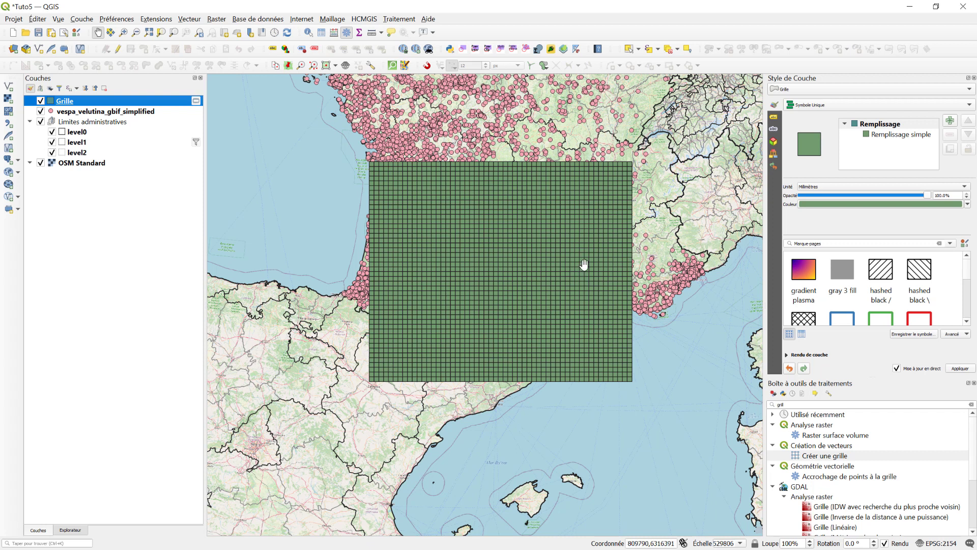
click(895, 136)
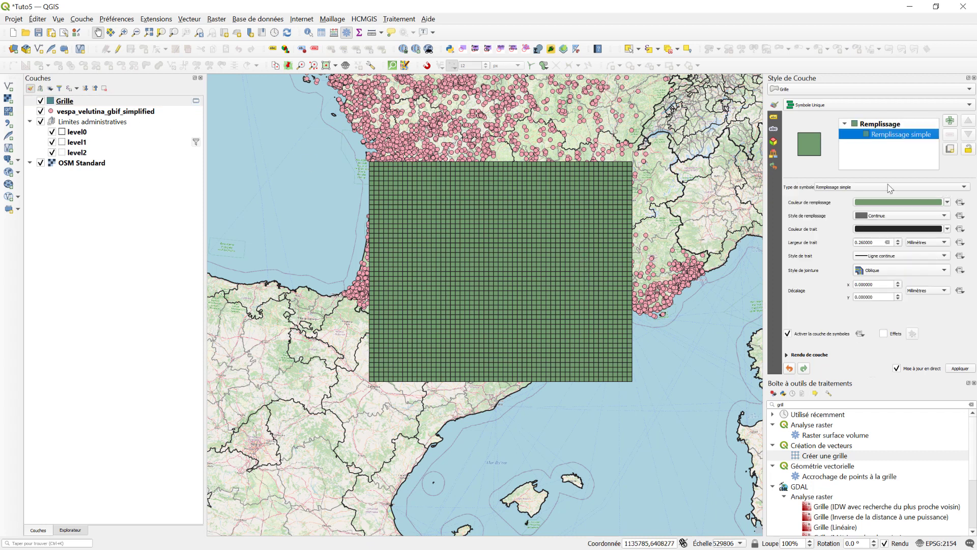
click(895, 218)
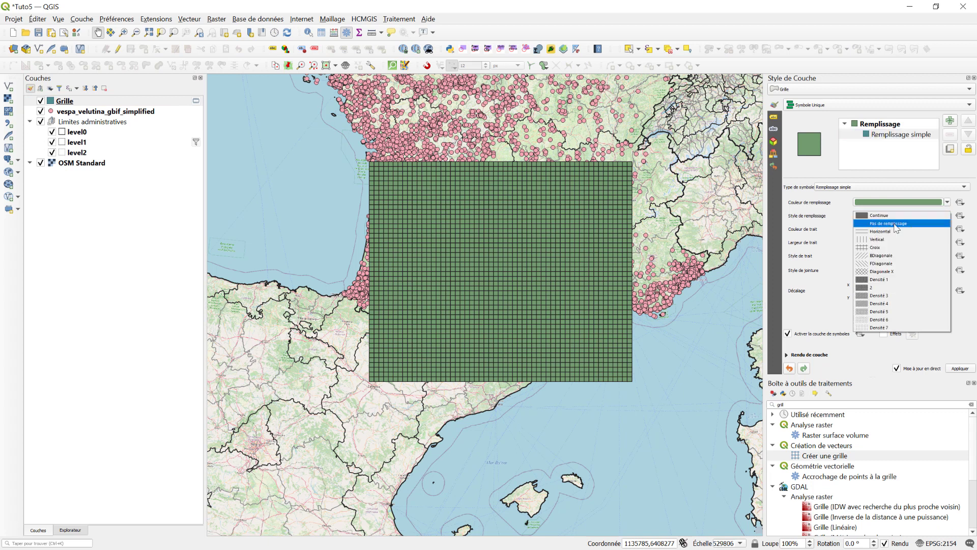
click(892, 223)
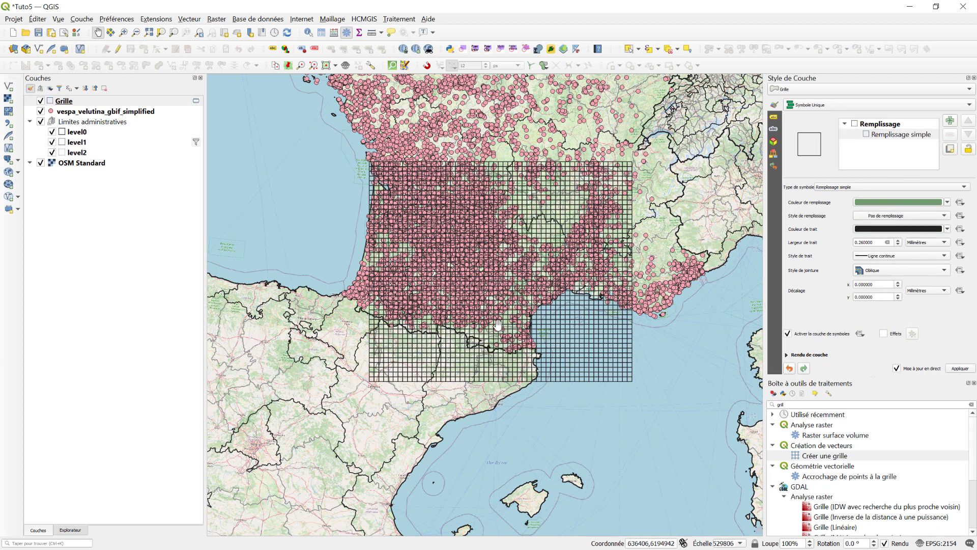
Step: Hide the vespa_velutina_gbif_simplified layer and show the grid over southern France in closer detail
click(41, 111)
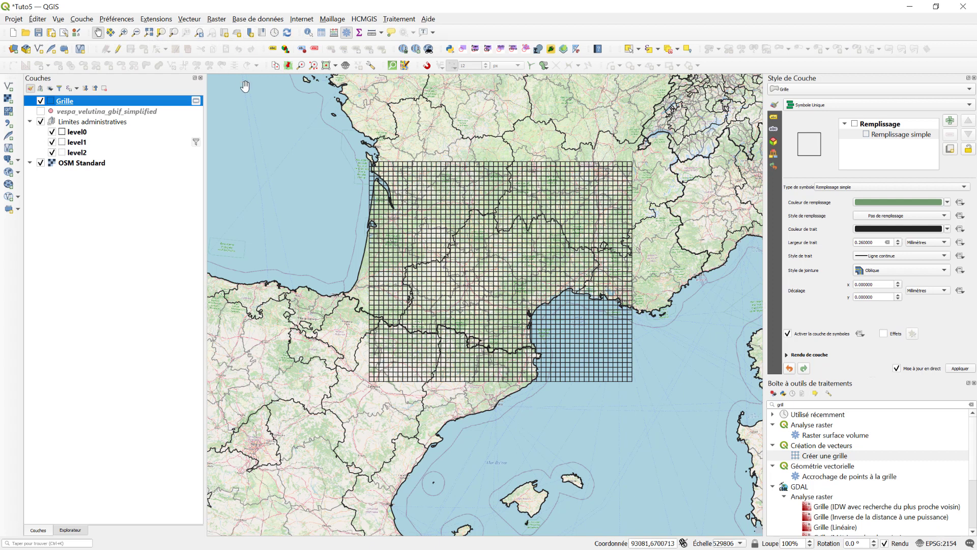
click(123, 32)
drag(388, 358, 626, 193)
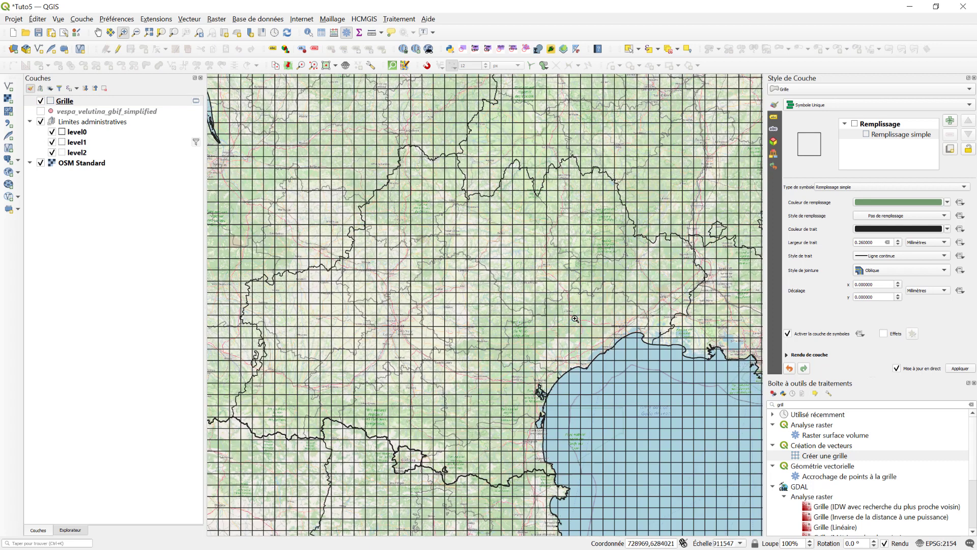
Step: Change the stroke colour of the Grille layer's simple fill from black to grey
click(64, 101)
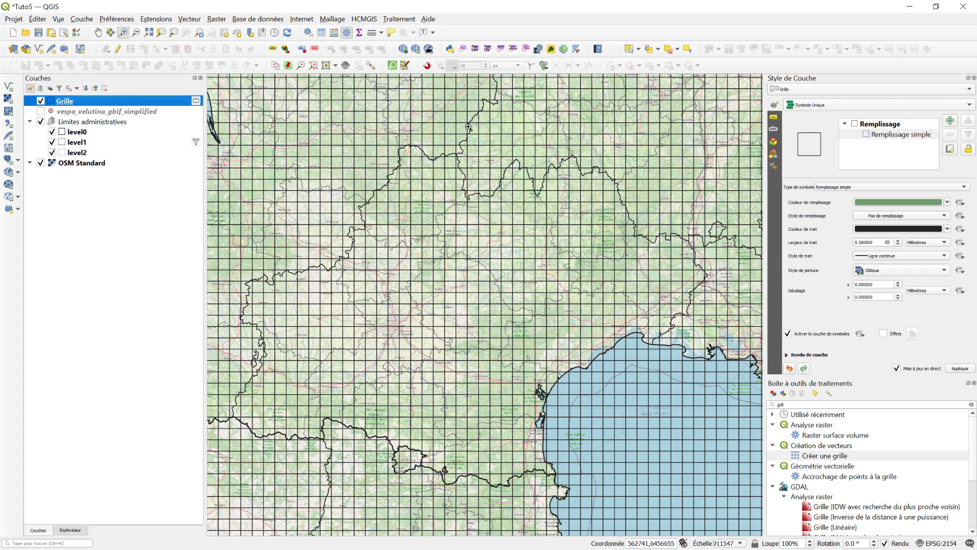
click(888, 134)
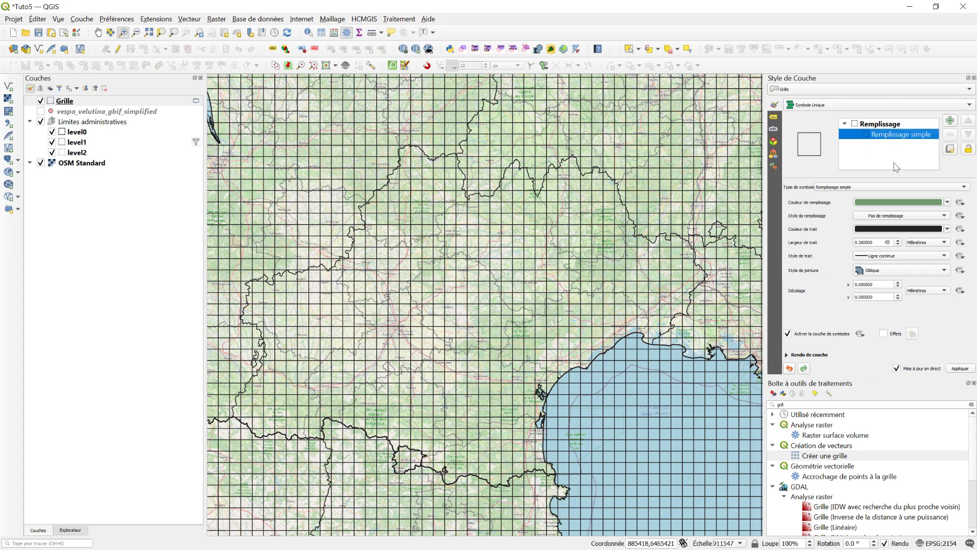
click(899, 227)
drag(957, 202, 958, 162)
click(789, 105)
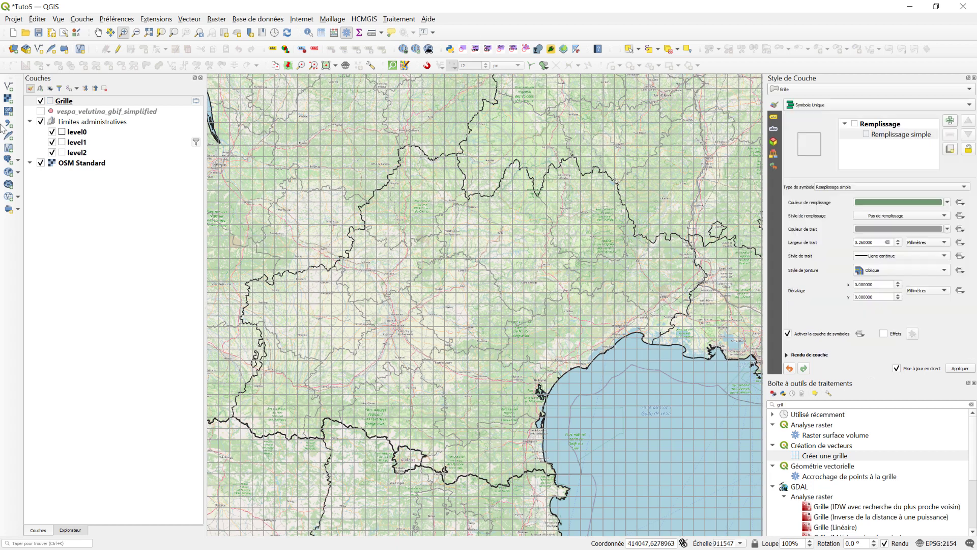
Step: From the Grille attribute table, set up a new field named grid_id of type Texte (chaîne de caractères) in the field calculator
click(62, 102)
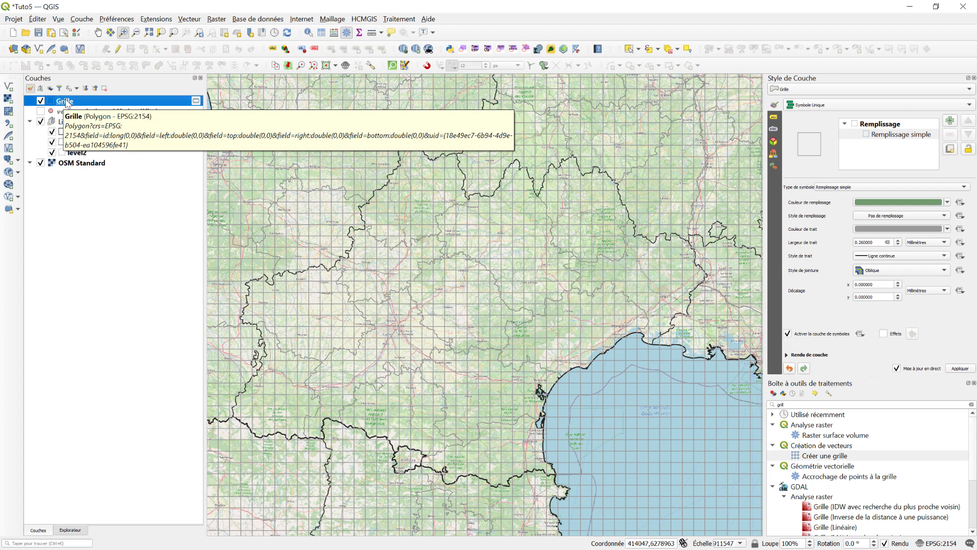
right_click(65, 102)
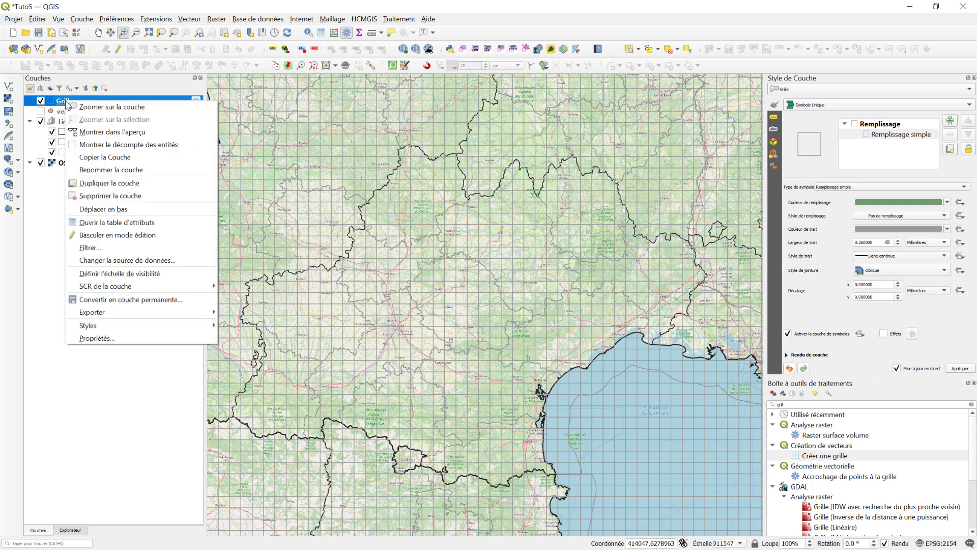
click(107, 224)
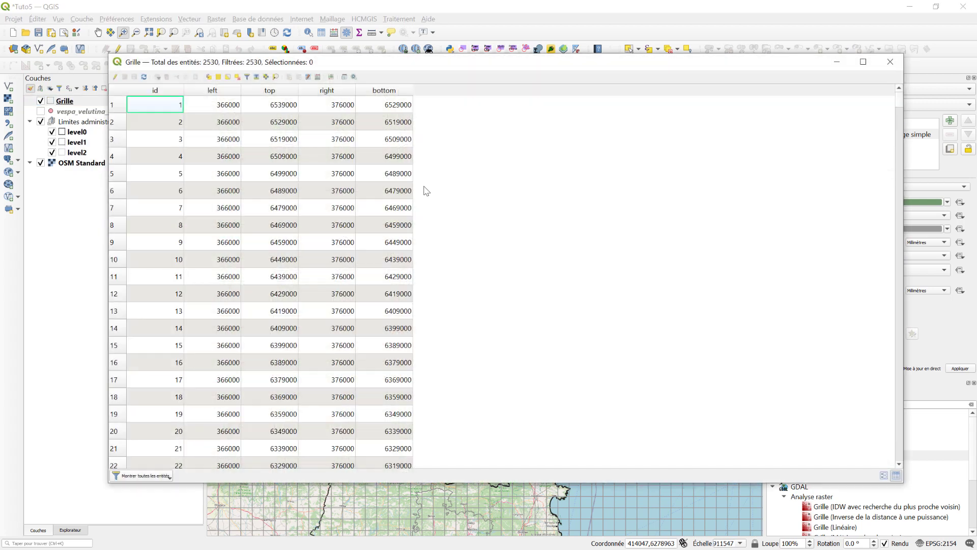
drag(389, 68, 402, 77)
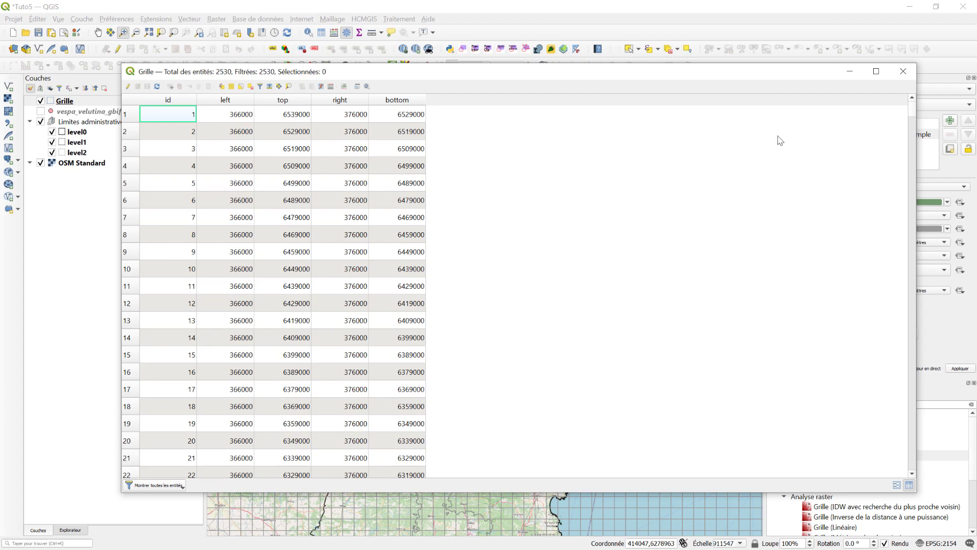
mouse_move(677, 71)
mouse_down()
mouse_move(686, 86)
mouse_move(668, 76)
mouse_up()
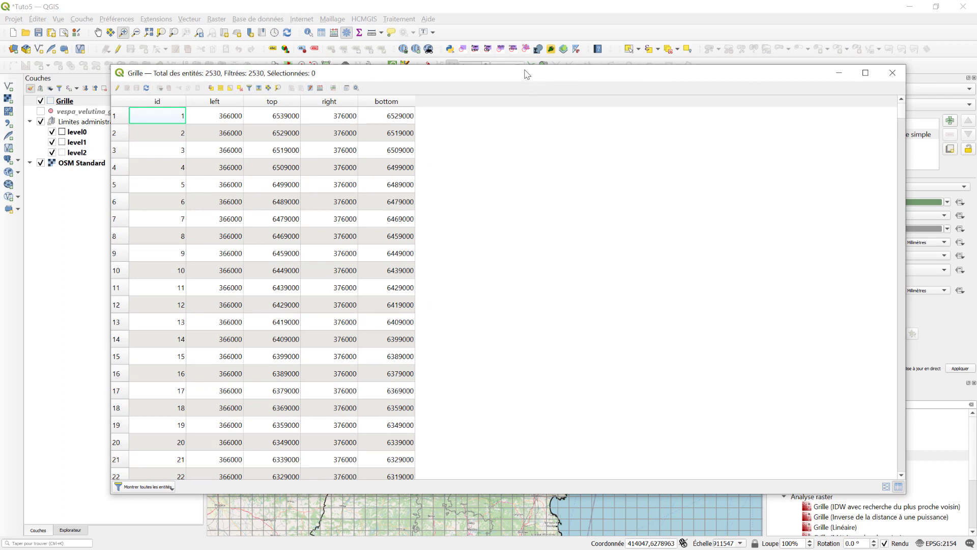
click(319, 88)
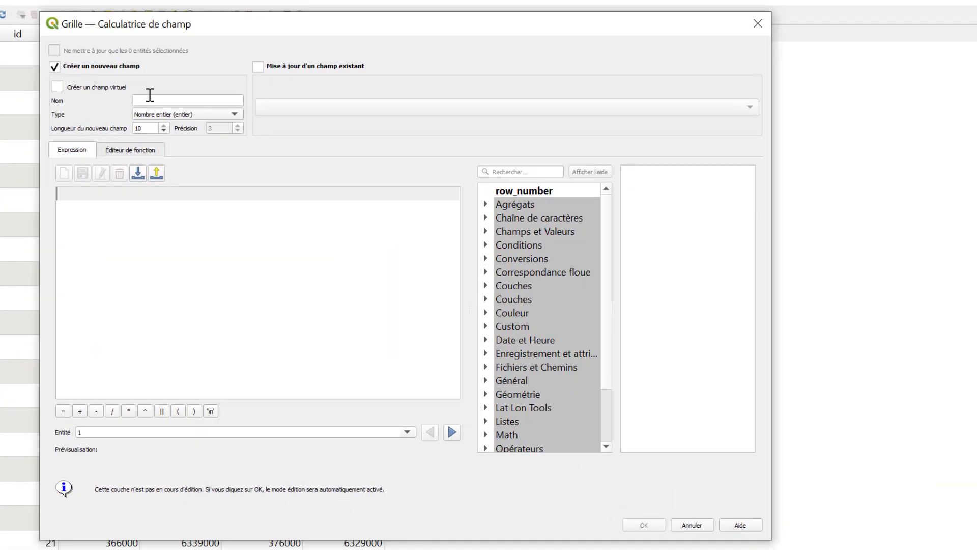
click(229, 99)
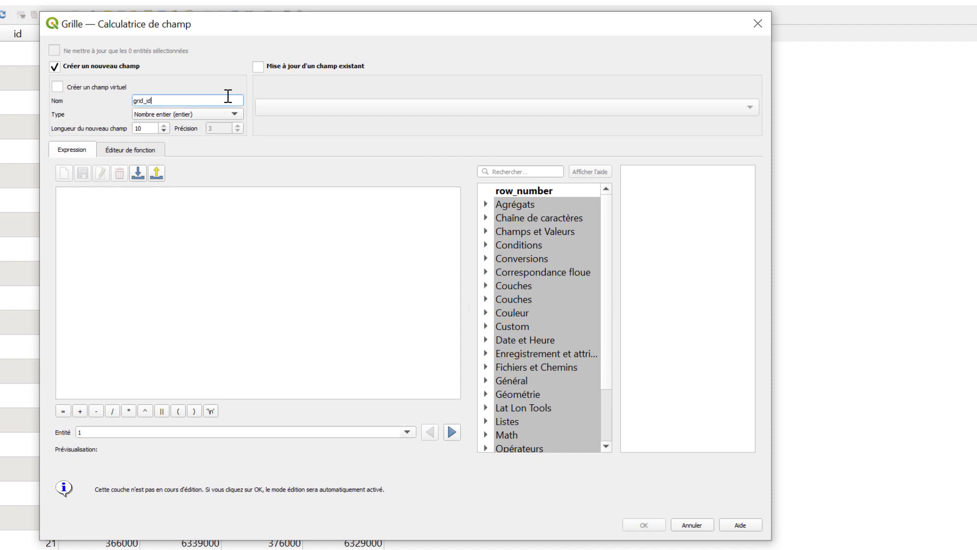
click(236, 115)
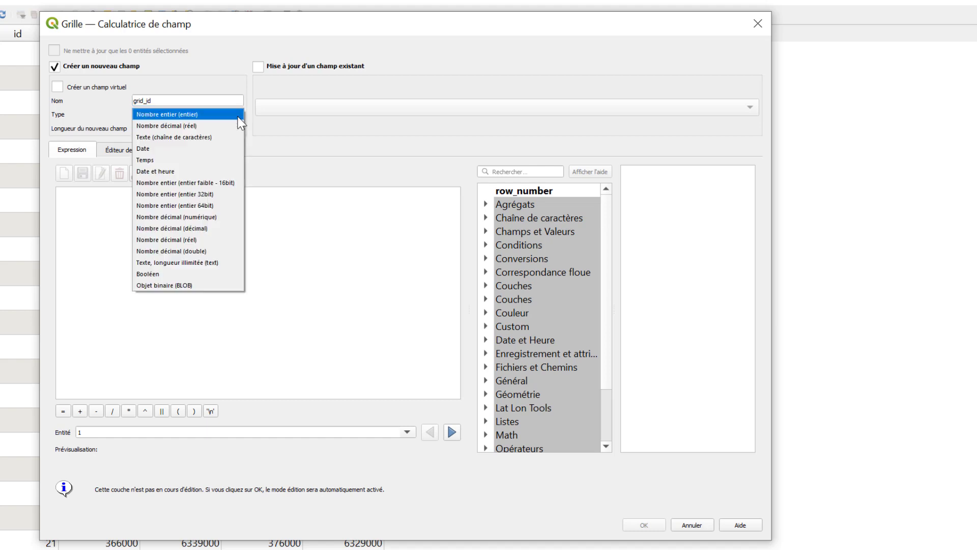
click(192, 137)
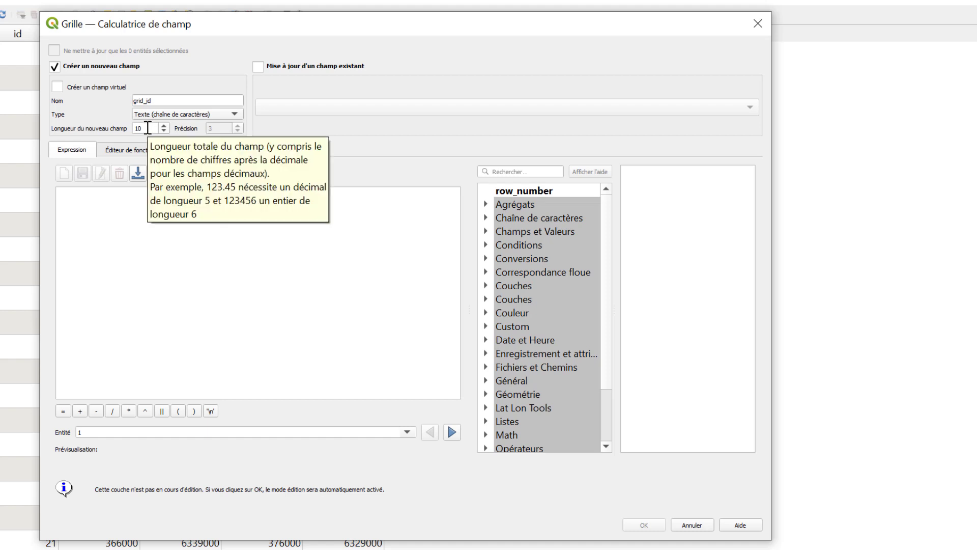
click(107, 210)
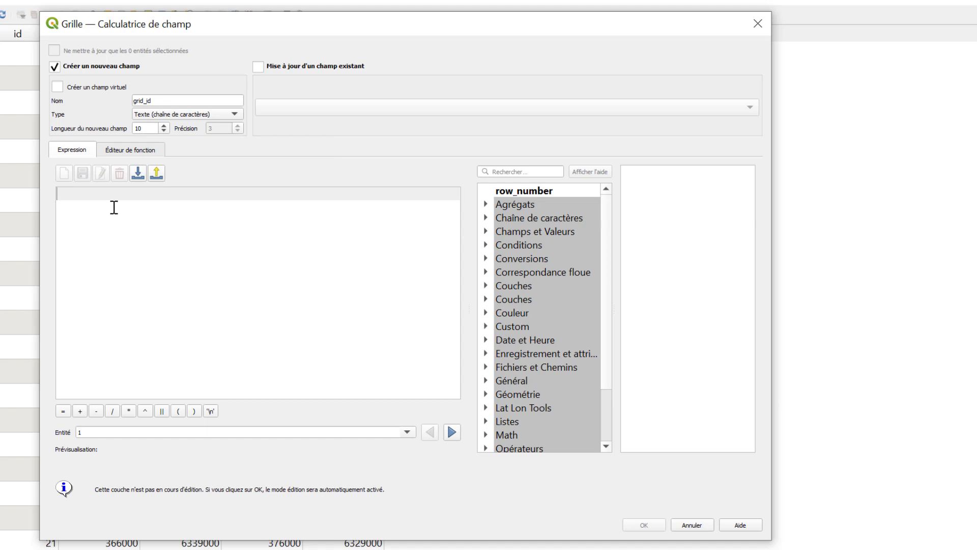
text('gr)
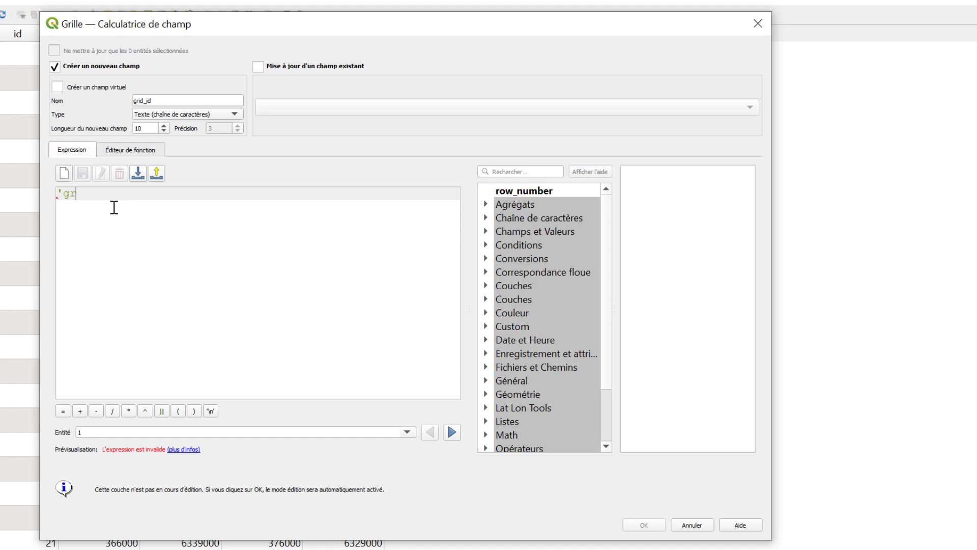
text(id_')
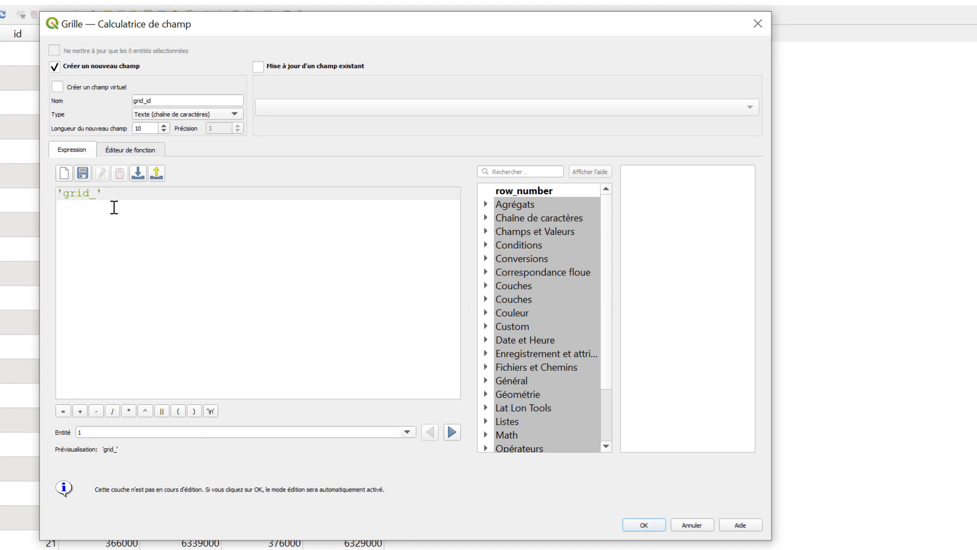
text( ||)
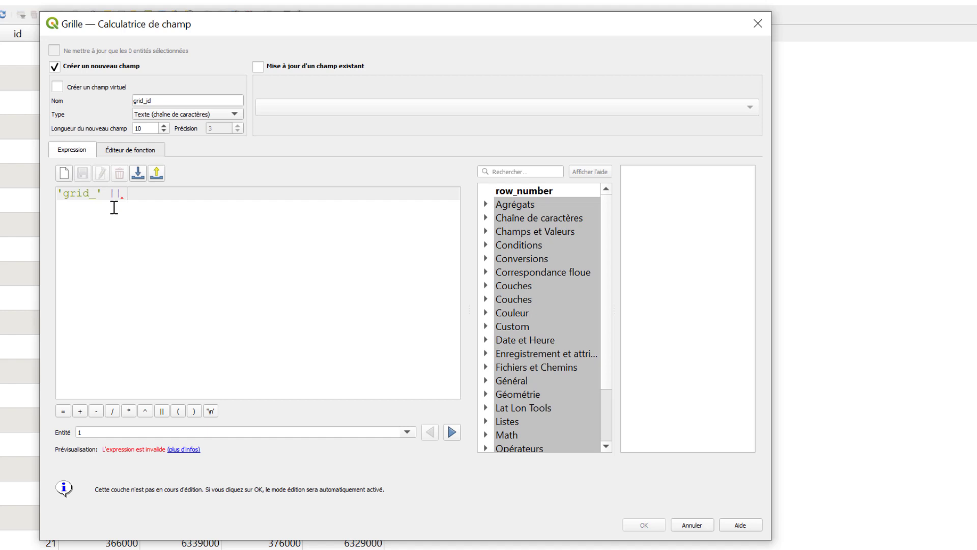
click(518, 171)
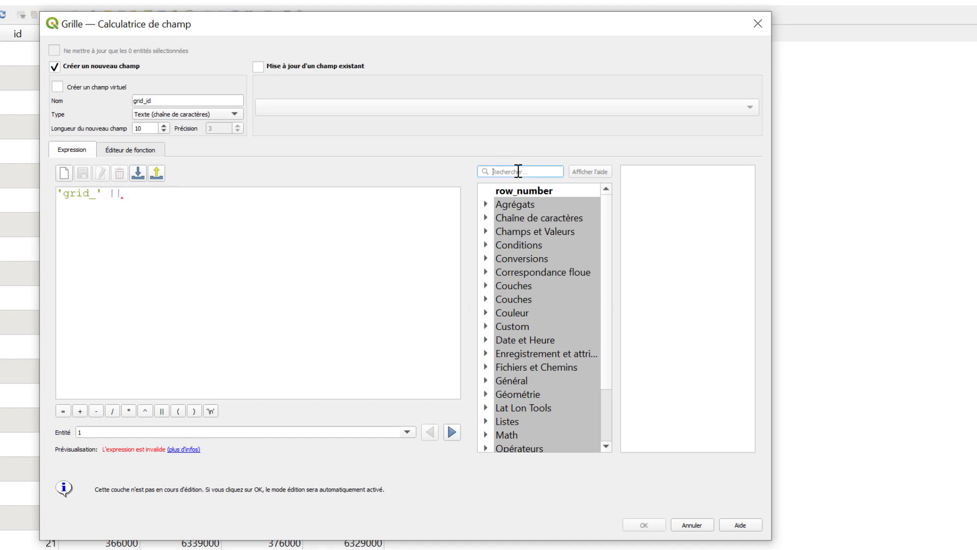
text(row)
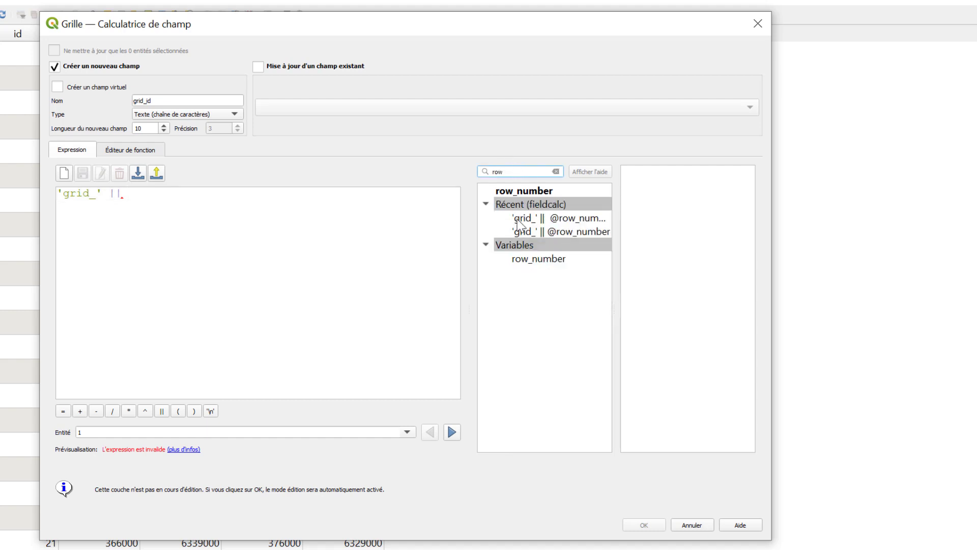
click(535, 260)
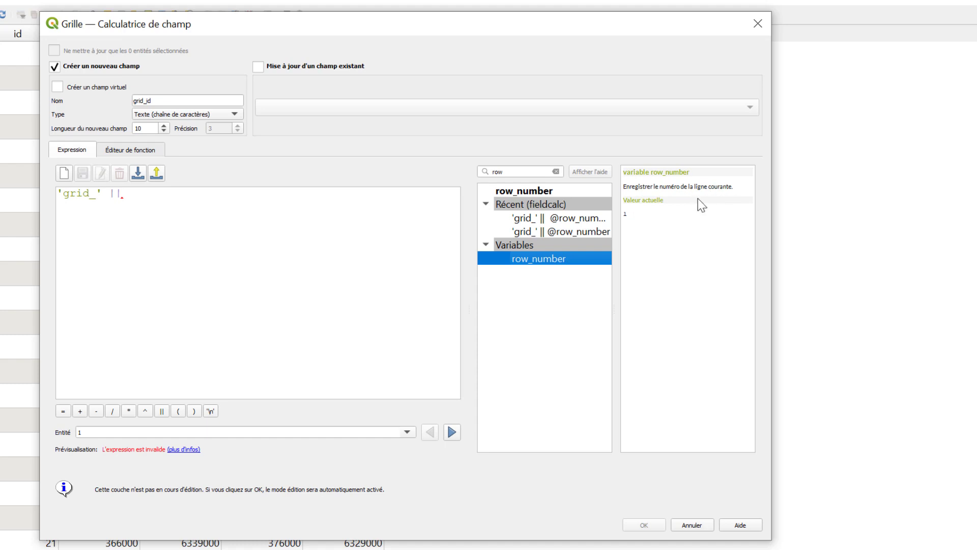
double_click(557, 261)
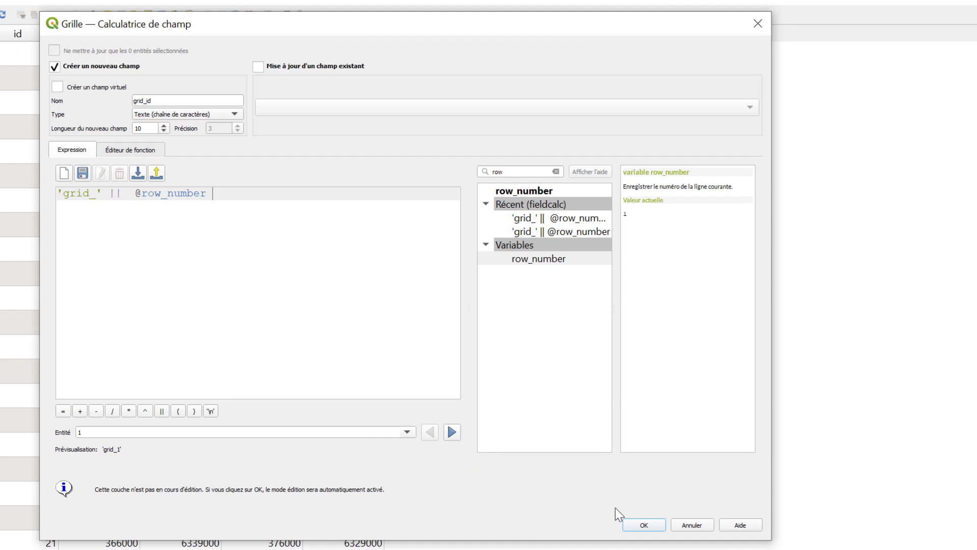
click(642, 524)
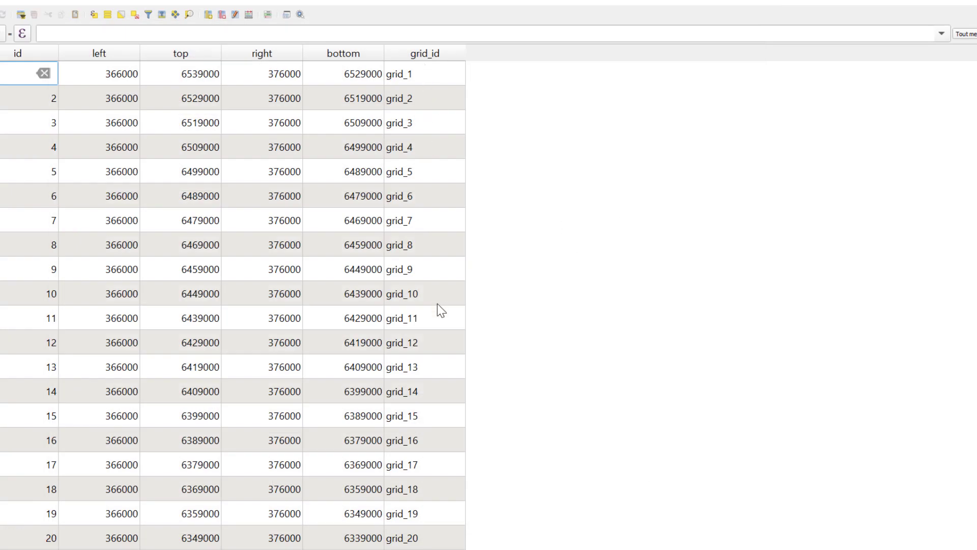
Step: Review the grid_id values, stop editing the Grille layer with its changes saved, and close the attribute table
scroll(232, 306, down, 20)
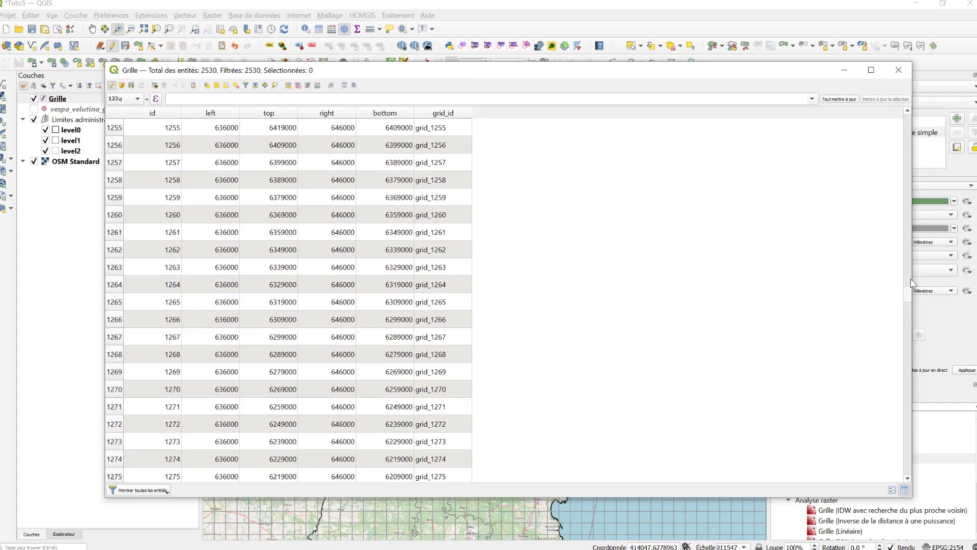
scroll(253, 220, up, 20)
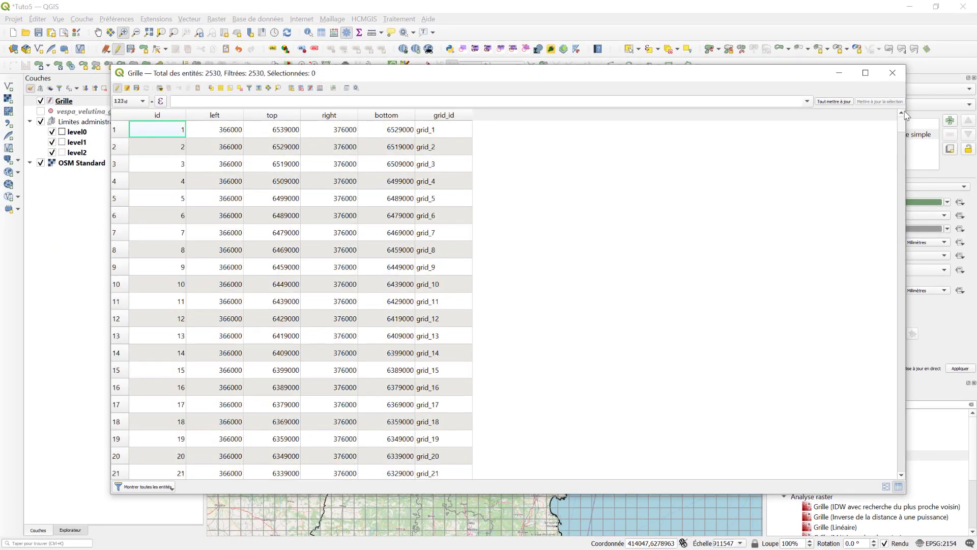
click(117, 90)
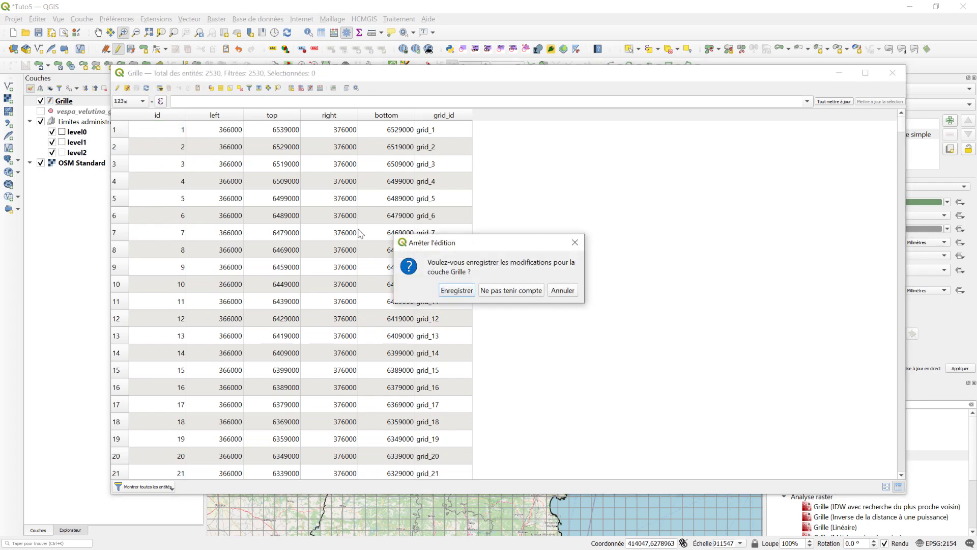
click(455, 291)
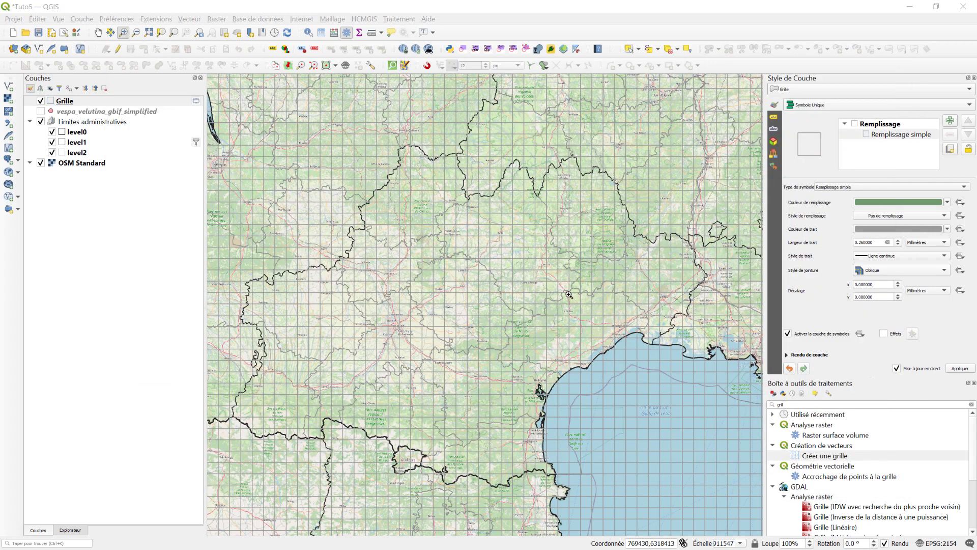
click(892, 73)
Step: Toggle the visibility of the level1 layer to examine its regional boundaries against the grid, leaving it shown
click(76, 144)
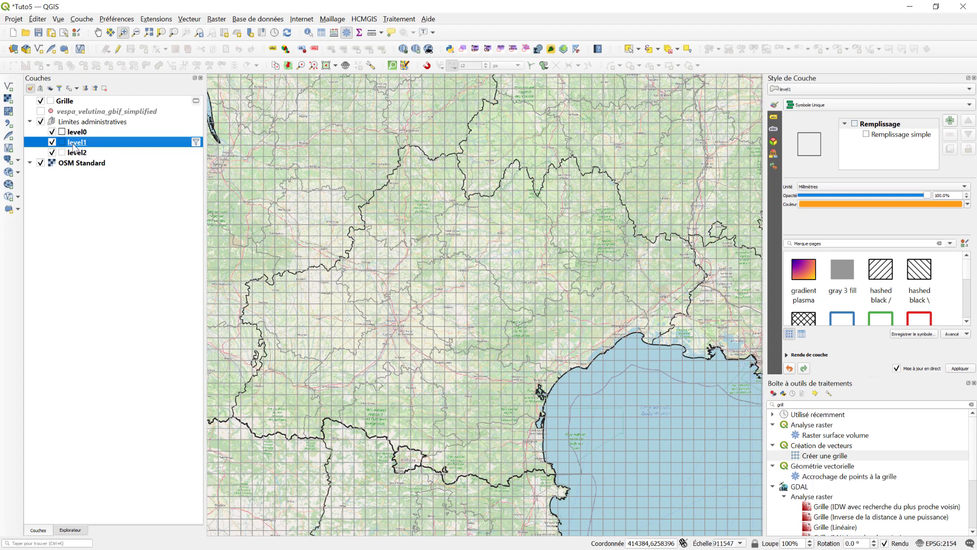
click(53, 142)
click(53, 143)
click(53, 143)
click(52, 142)
click(52, 143)
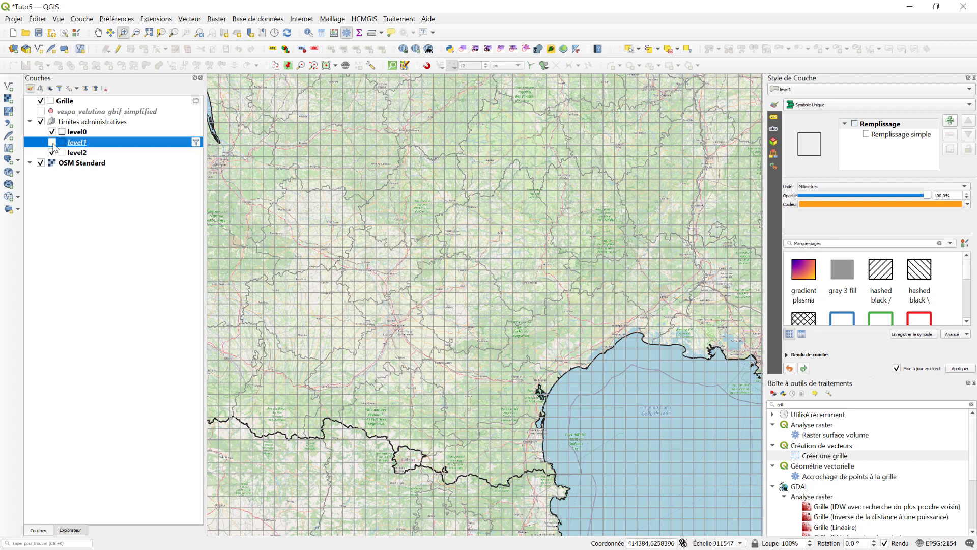
click(52, 143)
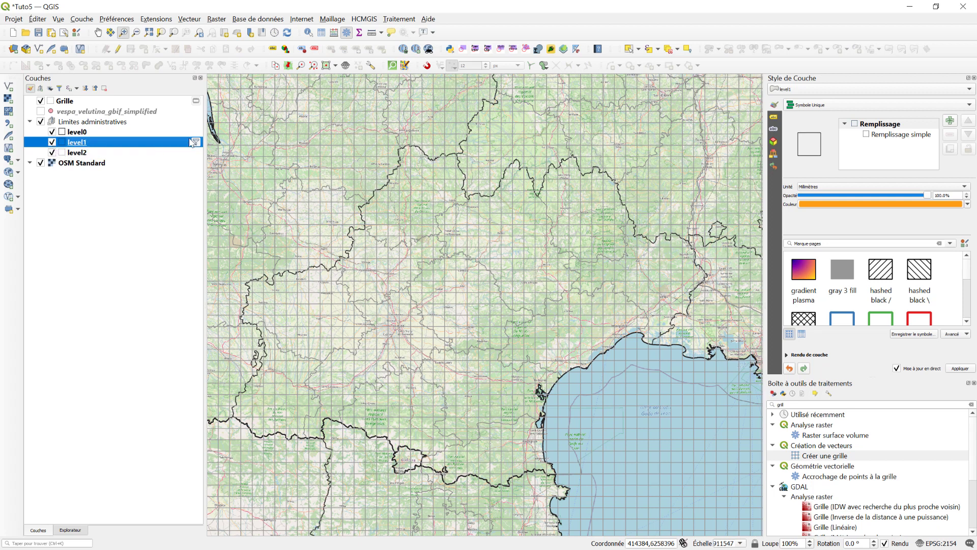
Step: Select the region polygon along the Mediterranean coast in the level1 layer and copy it
click(630, 49)
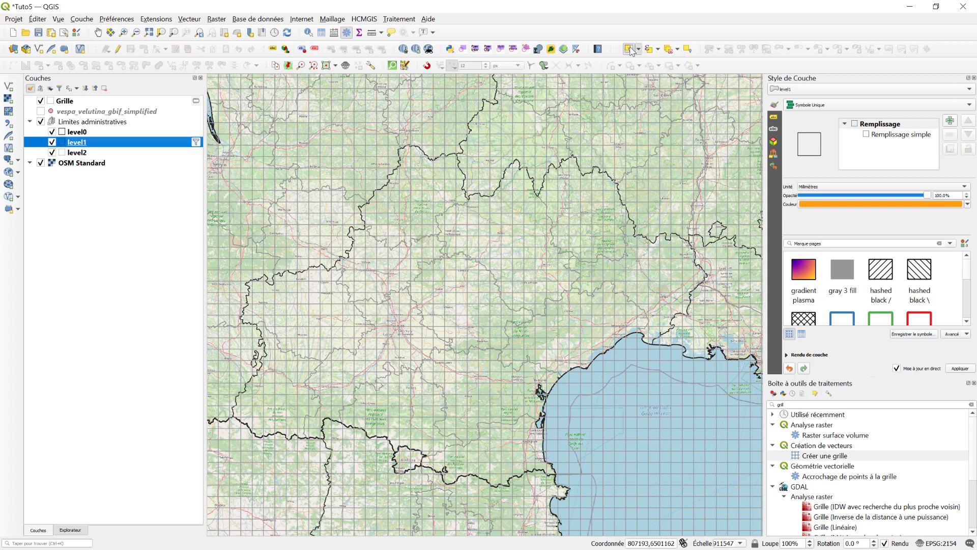
click(492, 278)
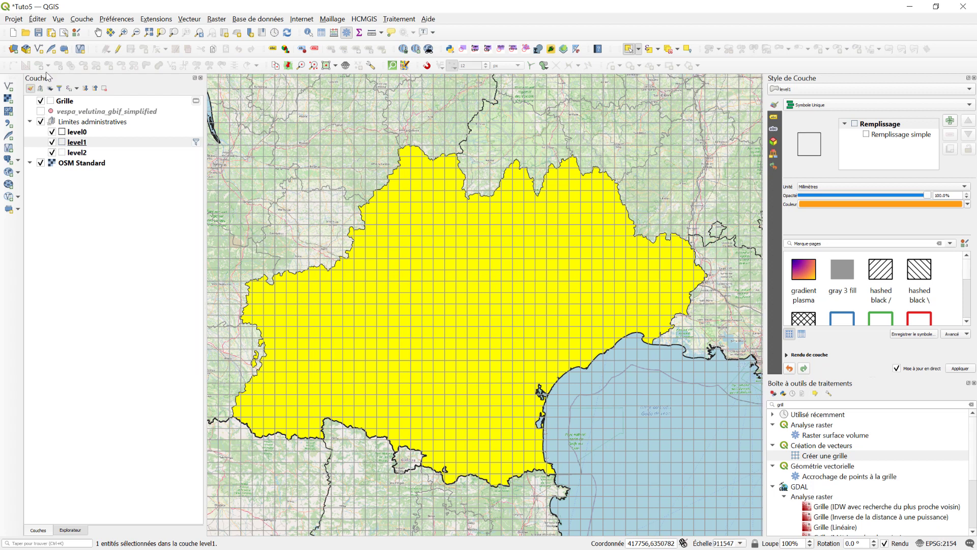
click(37, 19)
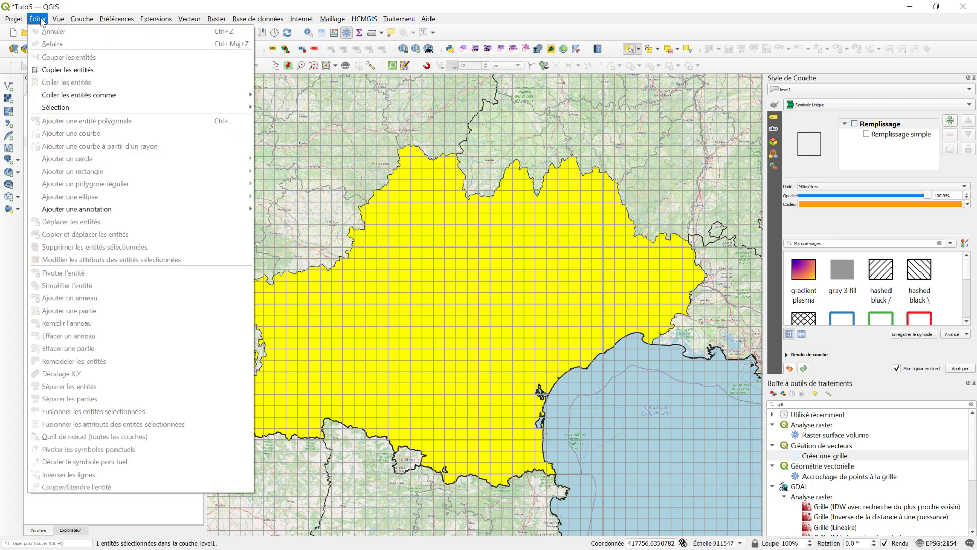
click(62, 73)
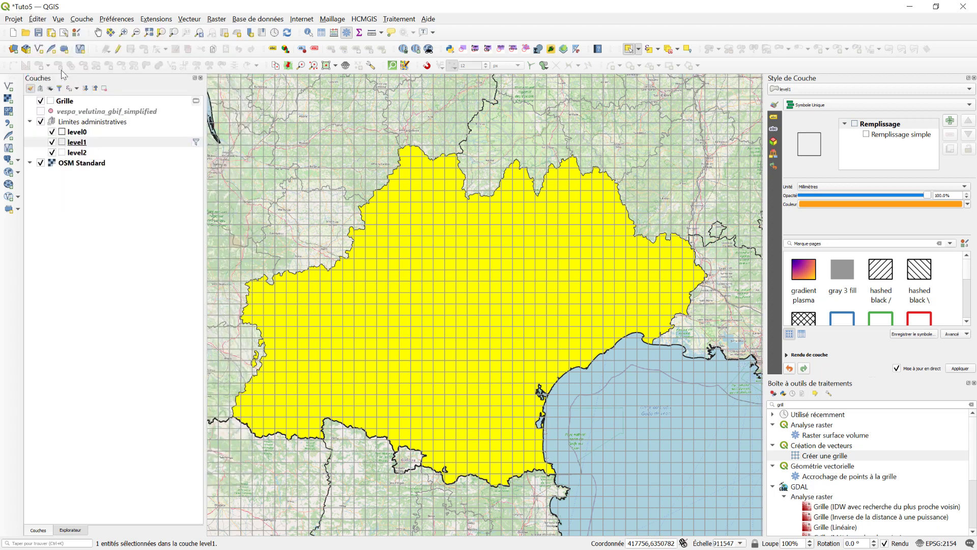
Step: Paste the copied region as a new vector layer, saved as the ESRI Shapefile occitanie in the 05-Grilles folder and added to the map
click(38, 19)
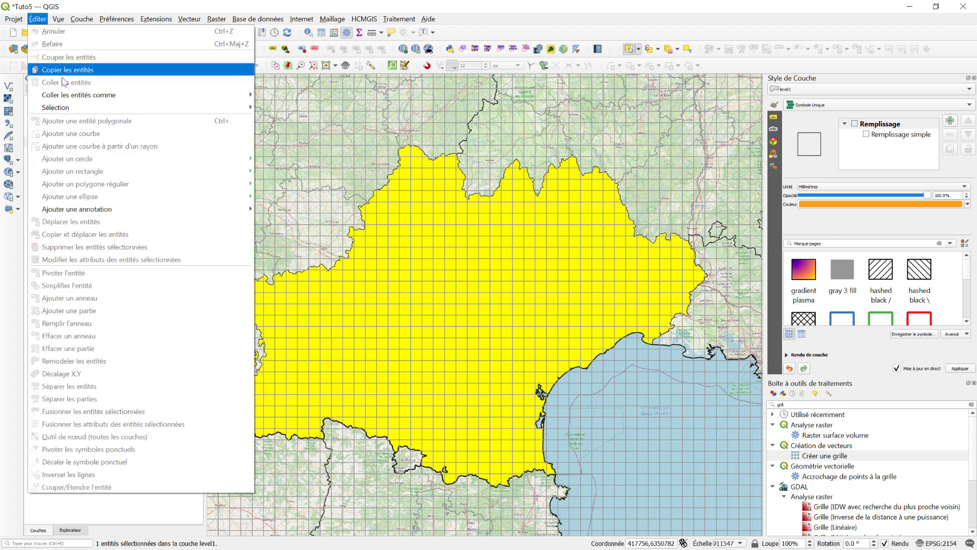
mouse_move(66, 97)
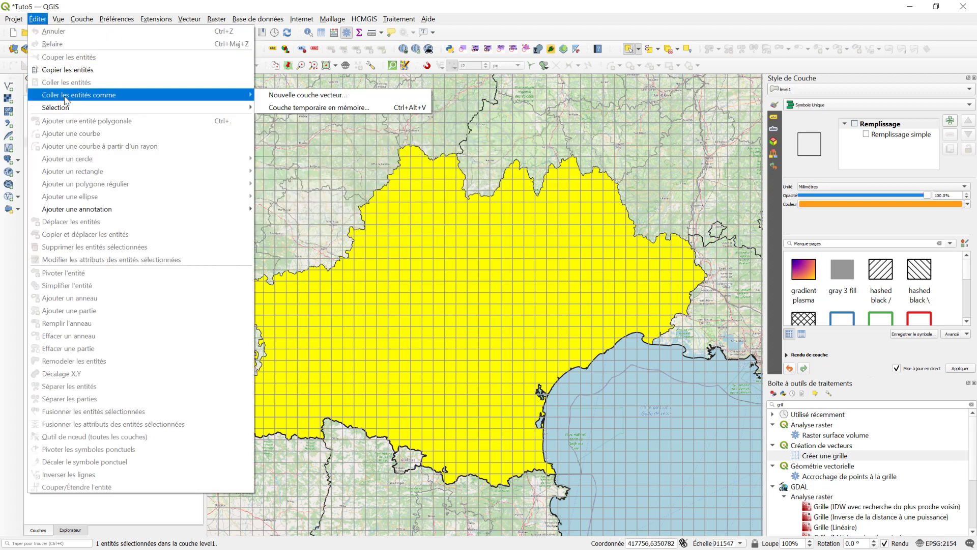
click(320, 96)
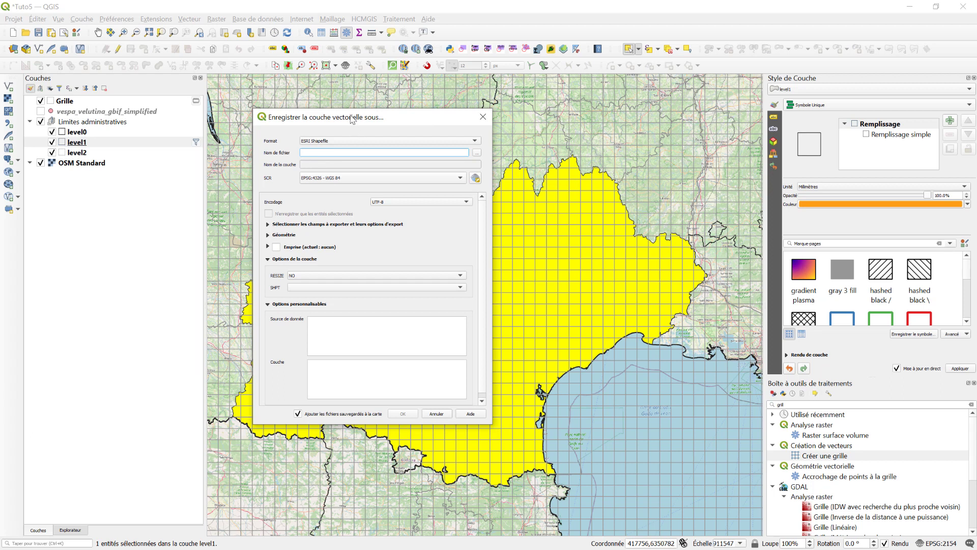
drag(351, 115, 356, 120)
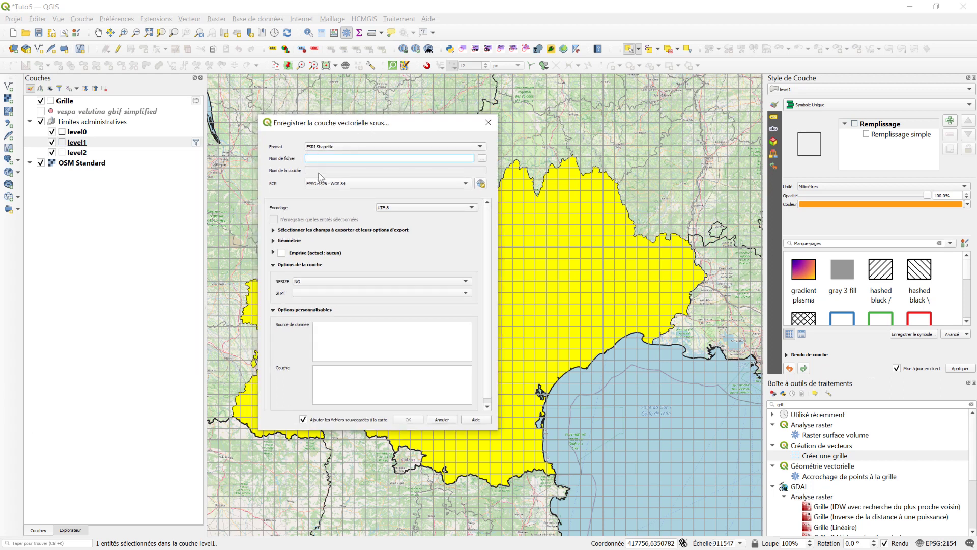
click(482, 160)
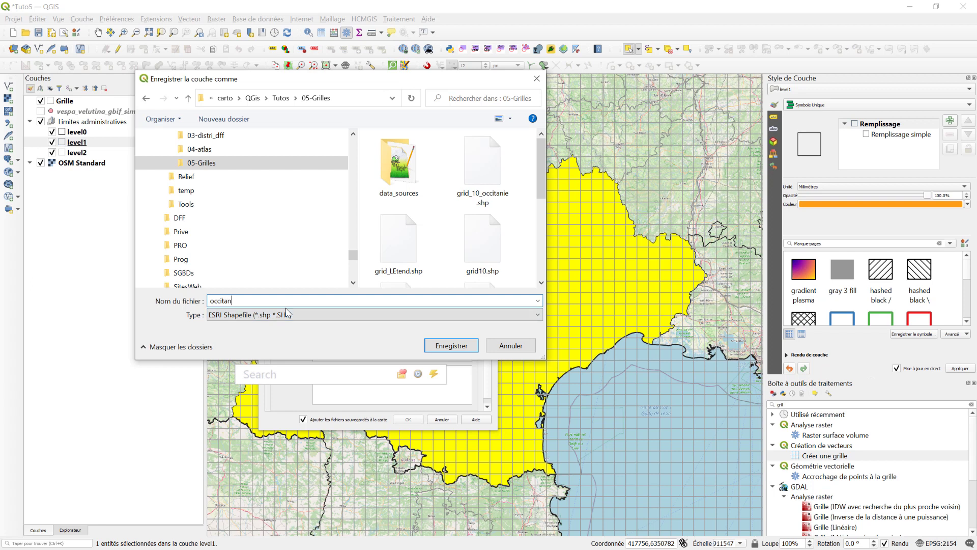
text(occitanie)
click(451, 345)
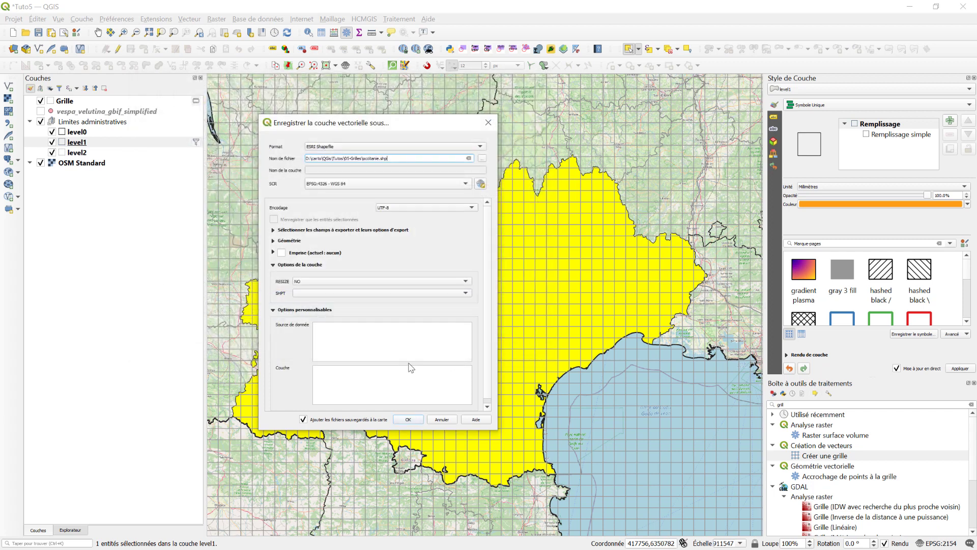
click(408, 419)
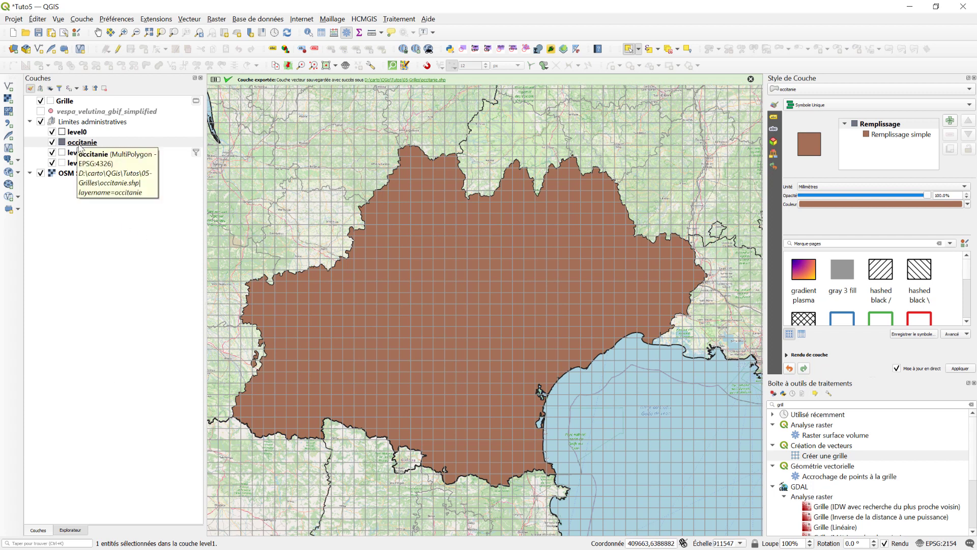
Step: Place the occitanie layer first in the Limites administratives group, above level0
right_click(80, 145)
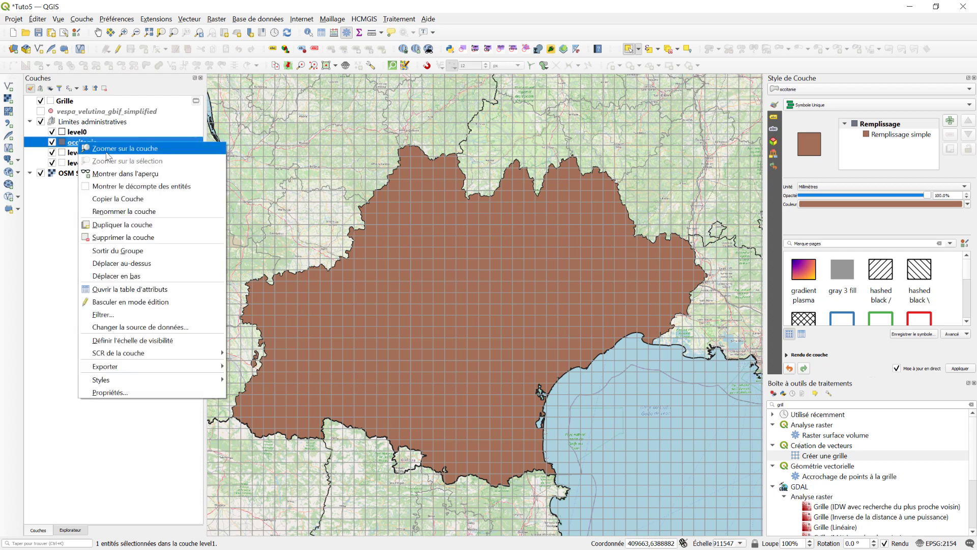
click(125, 251)
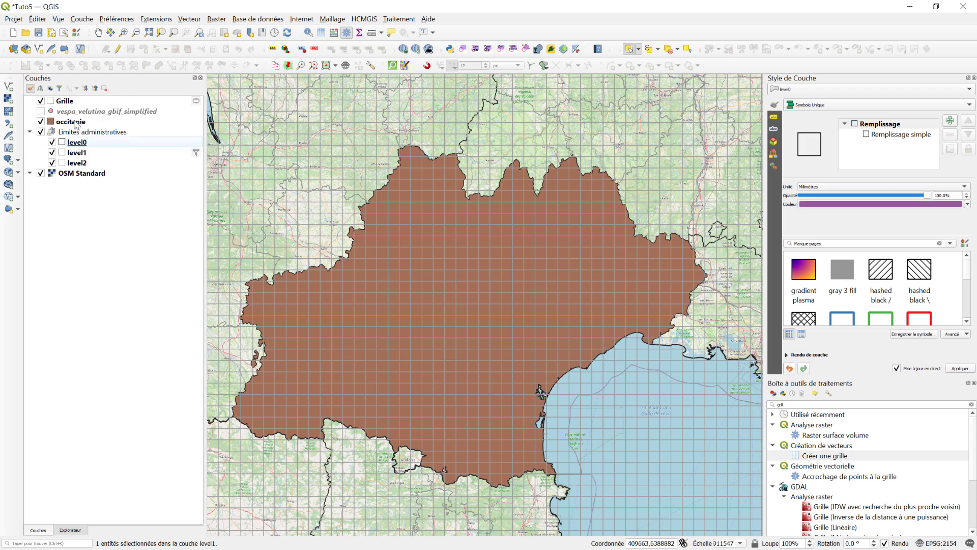
drag(74, 124, 103, 138)
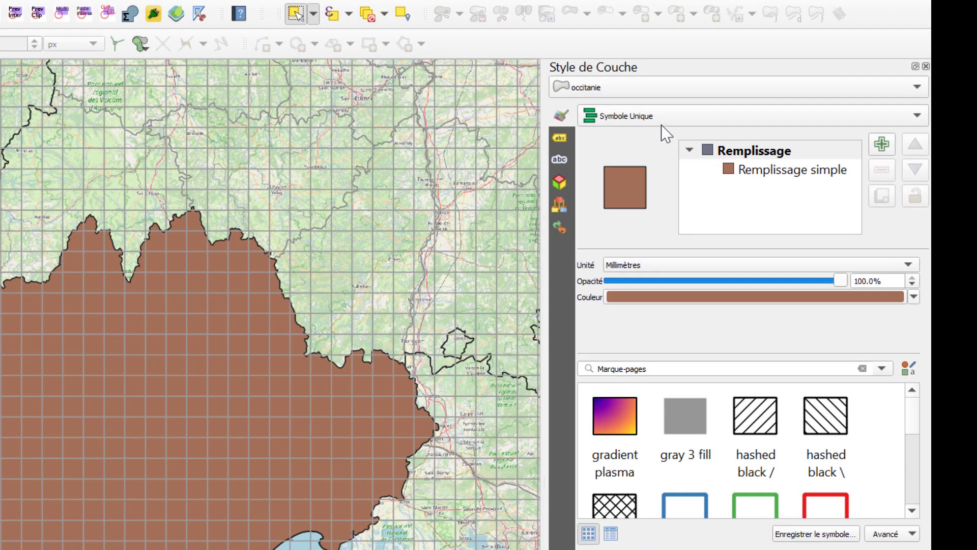
Step: Render the occitanie layer with the inverted polygons style (Polygones inversés) and clear the feature selection
click(660, 115)
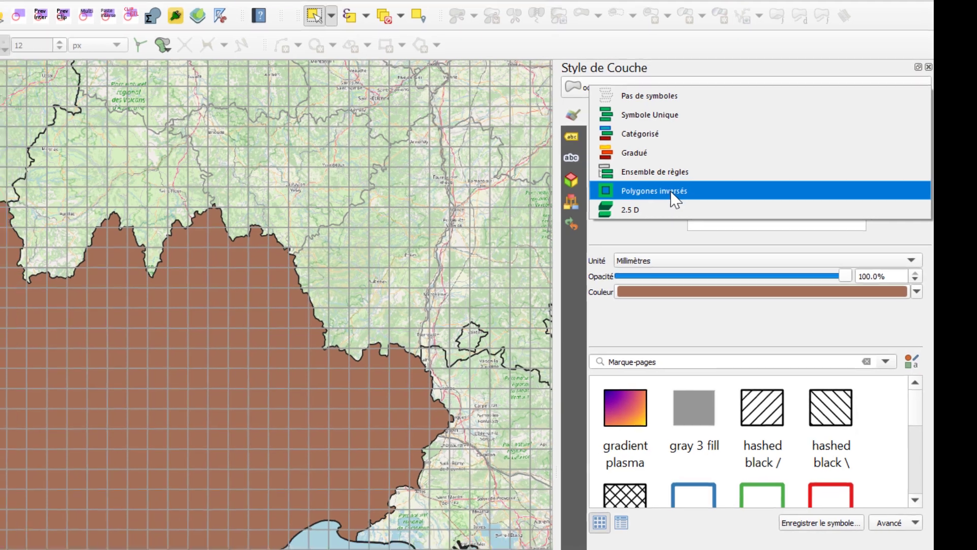
click(660, 194)
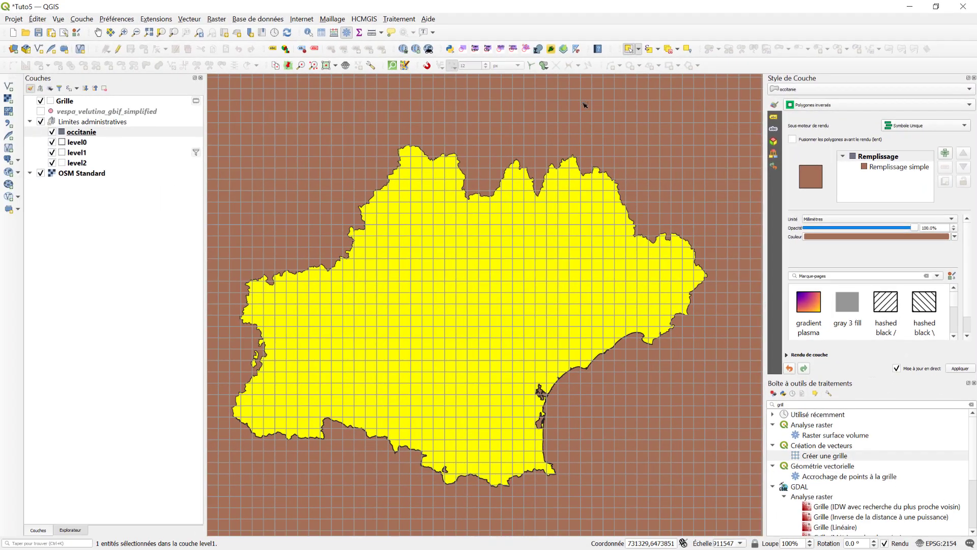
click(669, 50)
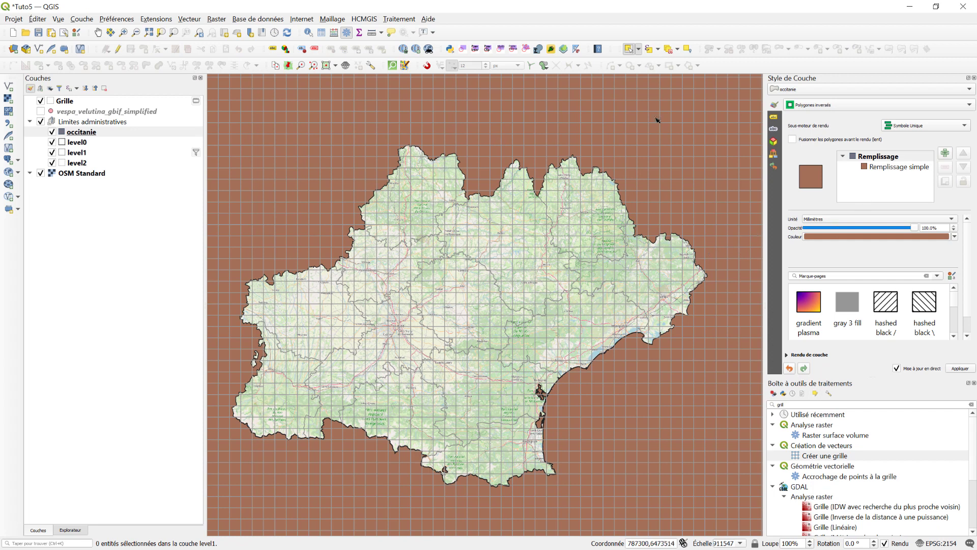
Step: Set the occitanie mask's fill colour to light grey #c1c1c1 and its symbol opacity to about 55.6%
click(897, 168)
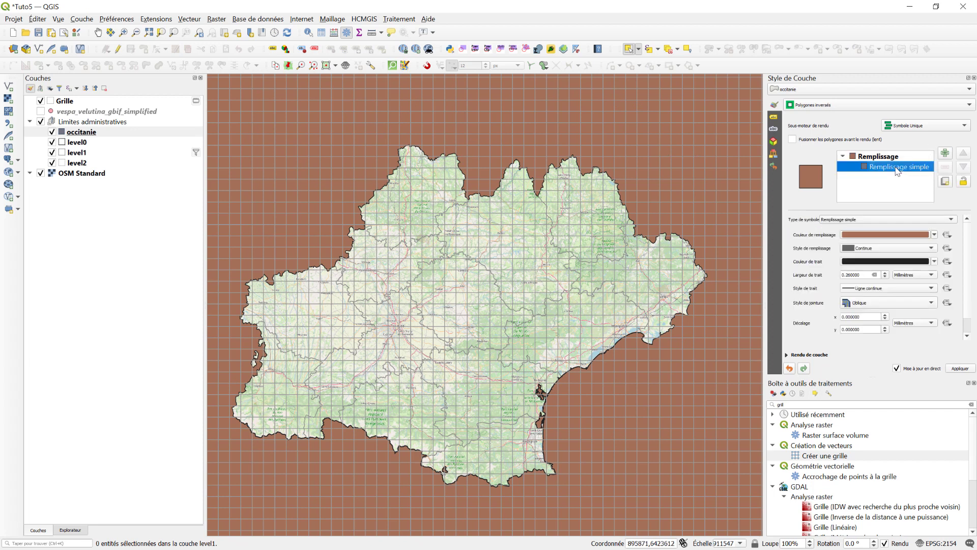
click(875, 235)
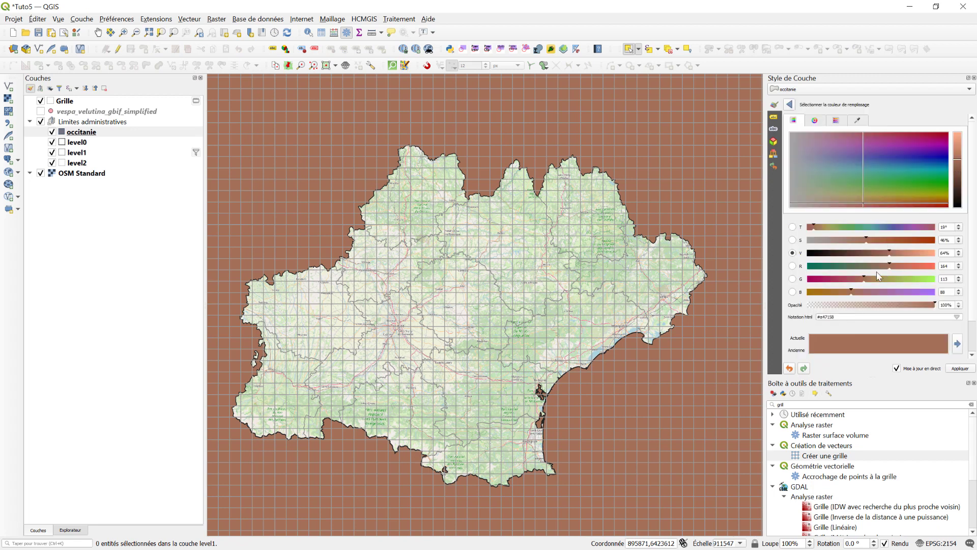
click(819, 123)
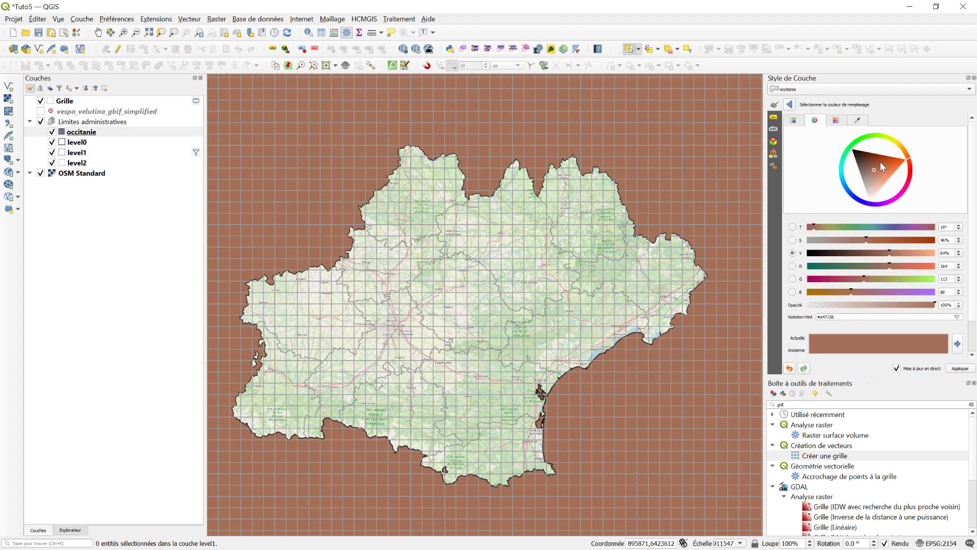
mouse_move(875, 174)
mouse_down()
mouse_move(856, 178)
mouse_move(861, 195)
mouse_up()
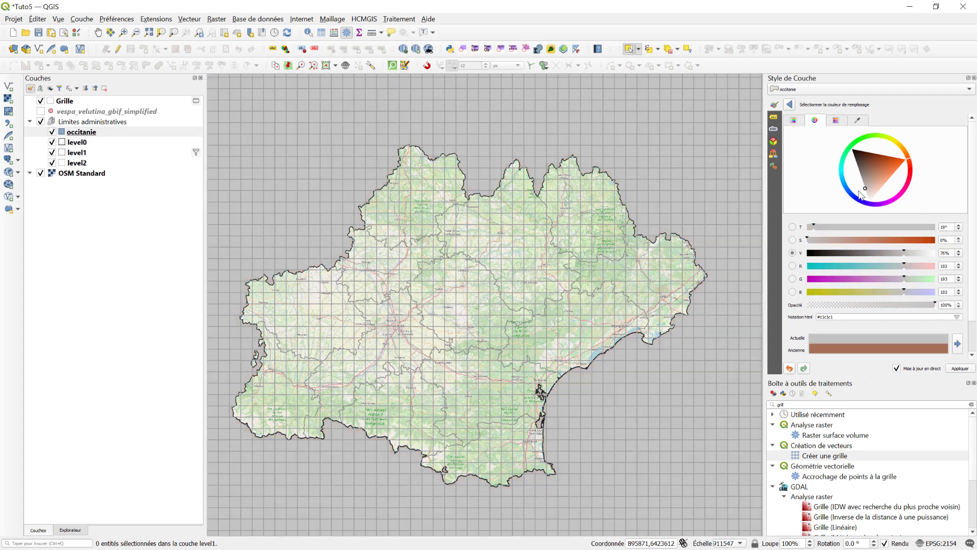
click(790, 104)
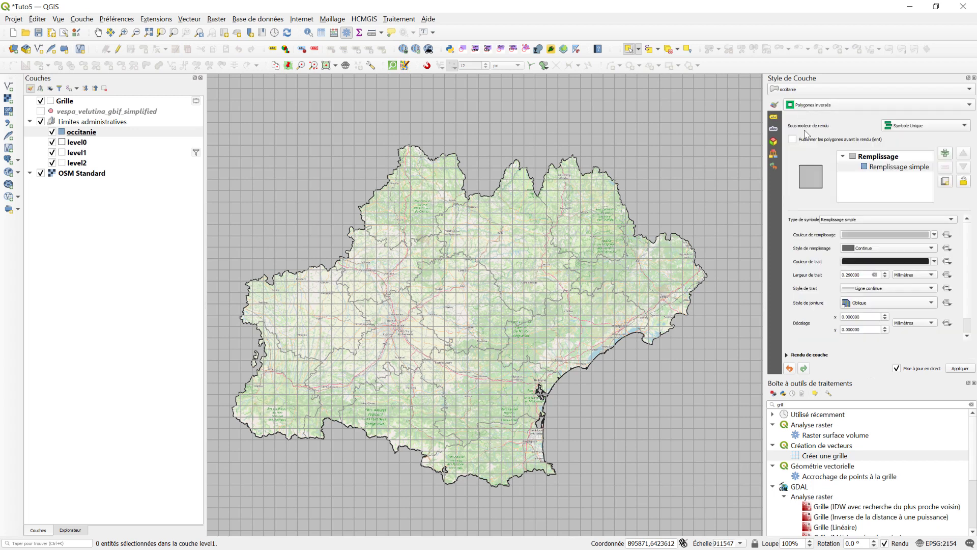
click(875, 160)
drag(912, 228, 867, 227)
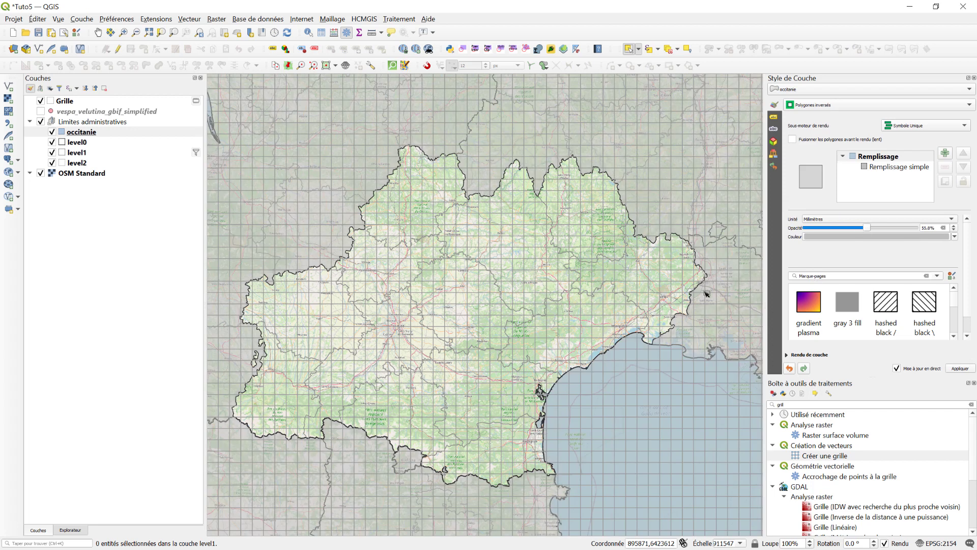
Step: Move the occitanie layer between level1 and level2 so the administrative boundaries draw over the mask
drag(88, 136, 96, 159)
click(89, 134)
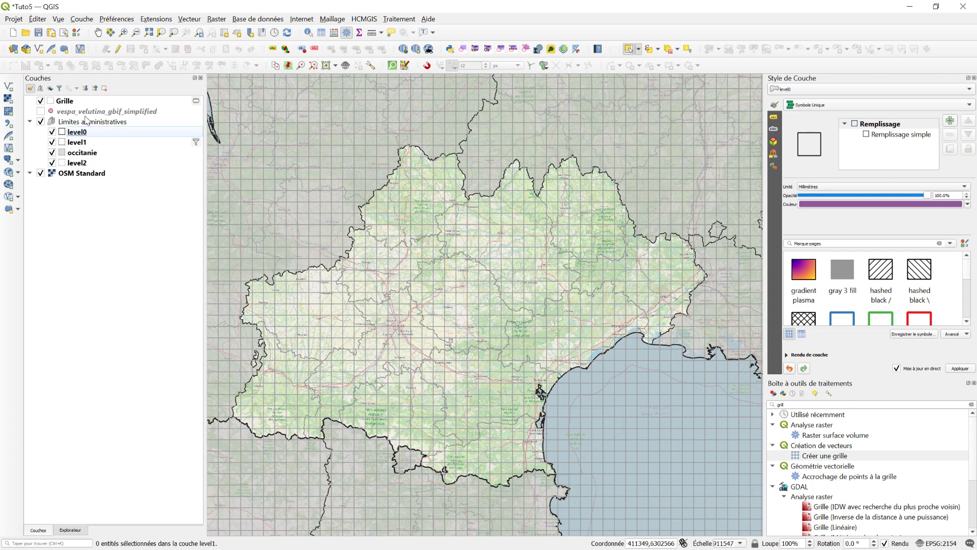
click(98, 32)
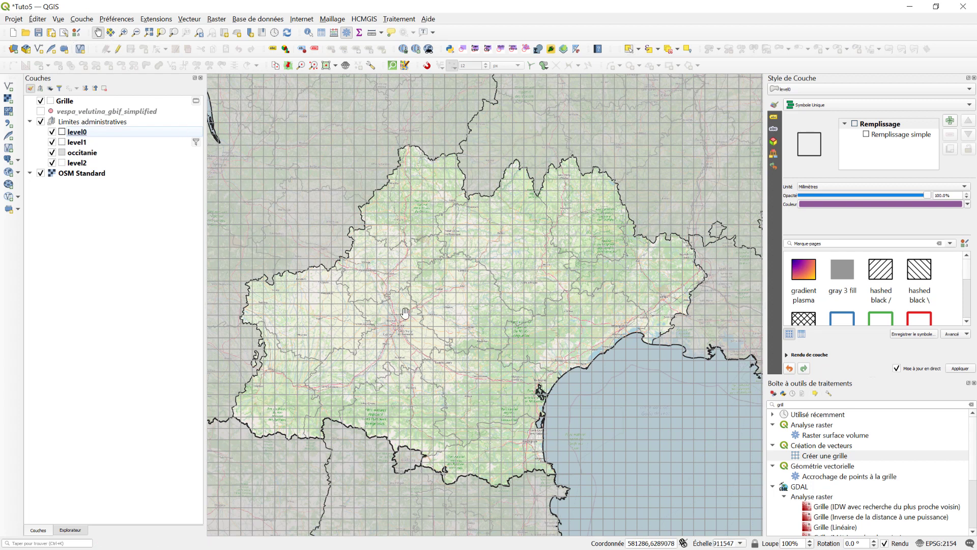
drag(405, 313, 413, 317)
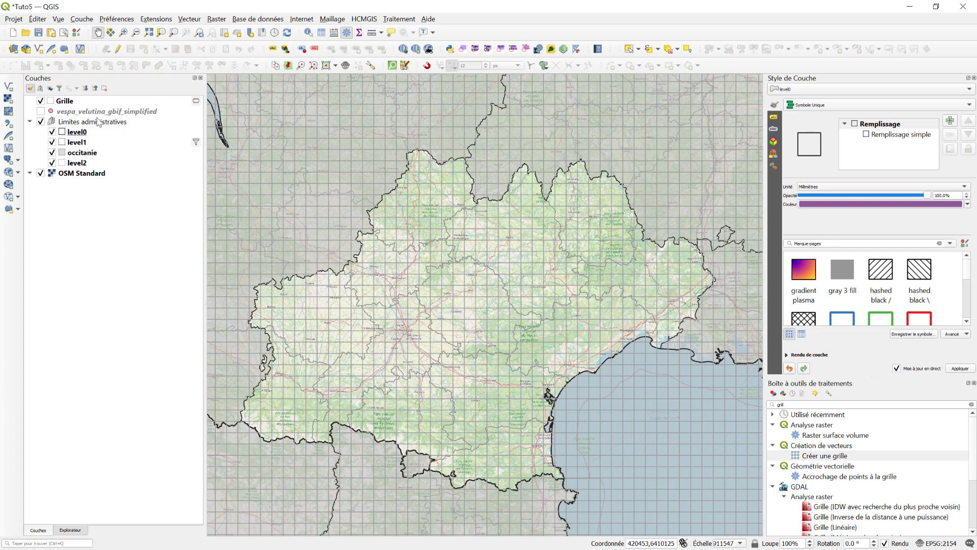
Step: Open the attribute table of the Grille layer
click(68, 102)
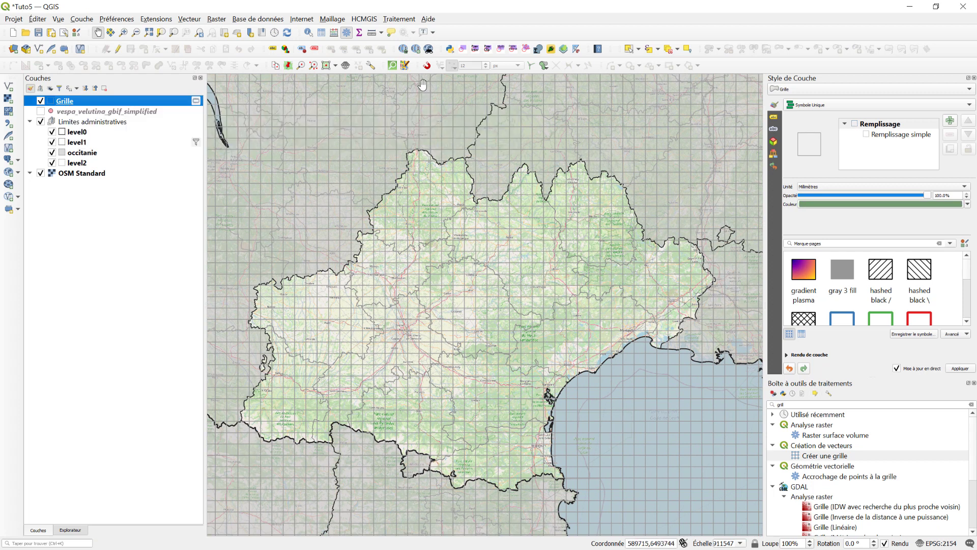
click(321, 32)
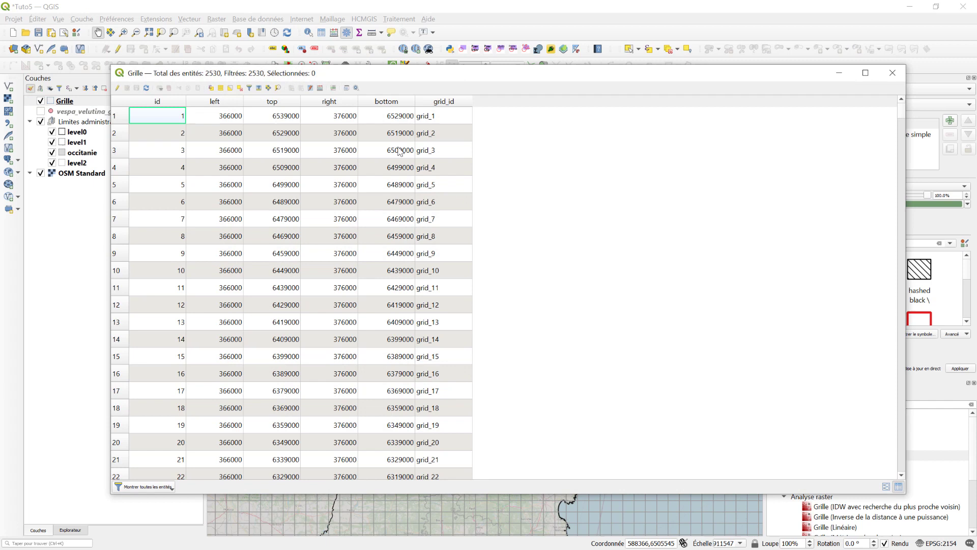
drag(386, 80, 368, 137)
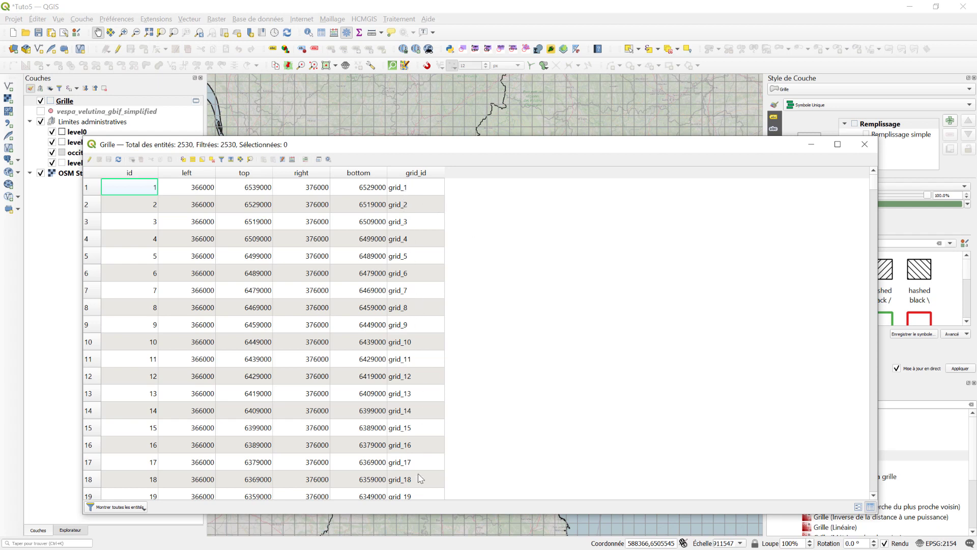
drag(450, 140, 447, 135)
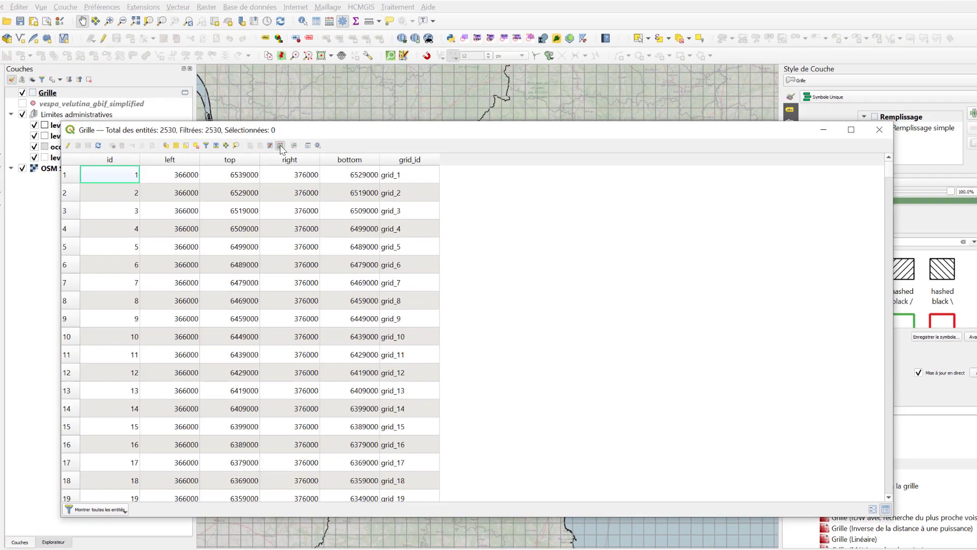
Step: Define a new decimal (réel) field named lat_grid with precision 6 in the Grille layer's field calculator
click(287, 152)
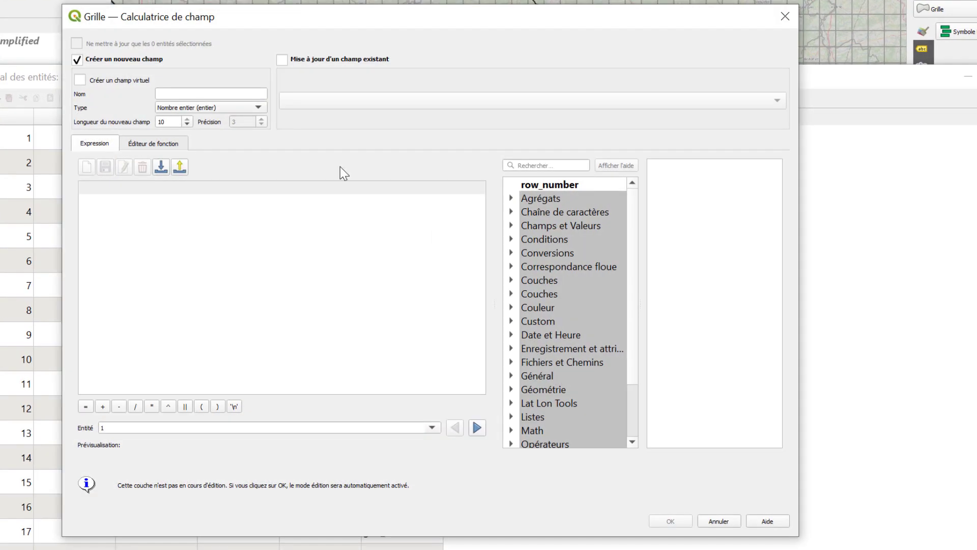
click(193, 95)
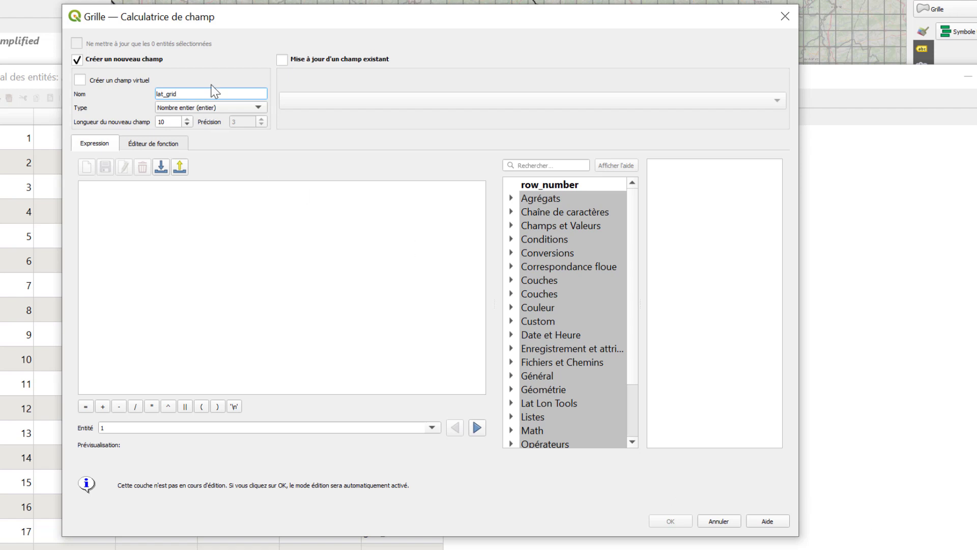
click(260, 107)
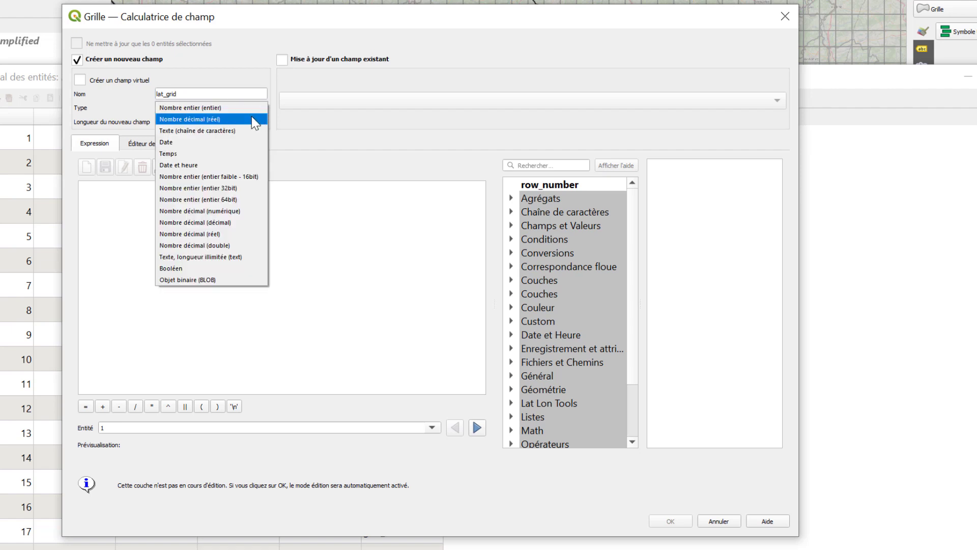
click(237, 119)
click(261, 124)
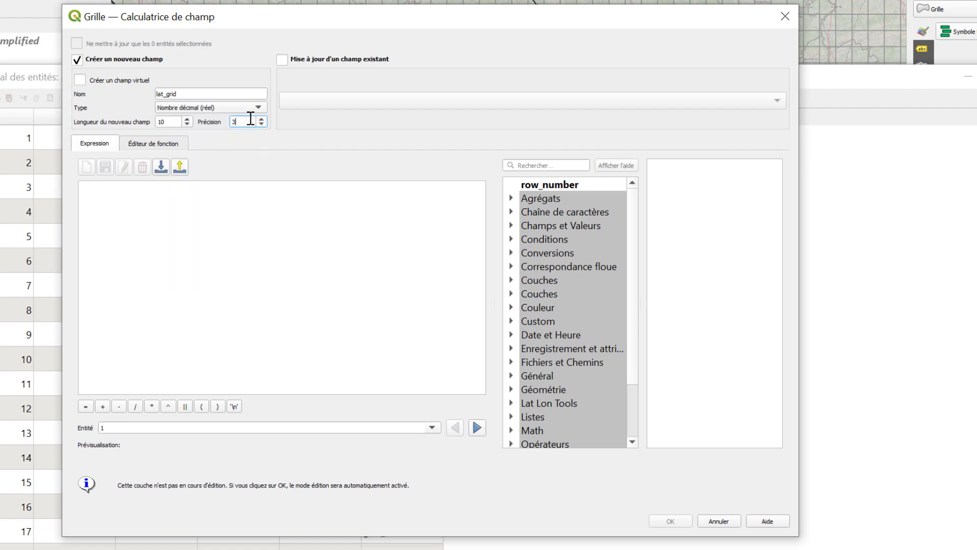
text(6)
Step: Enter centroid($geometry) as the expression for the lat_grid field
click(278, 275)
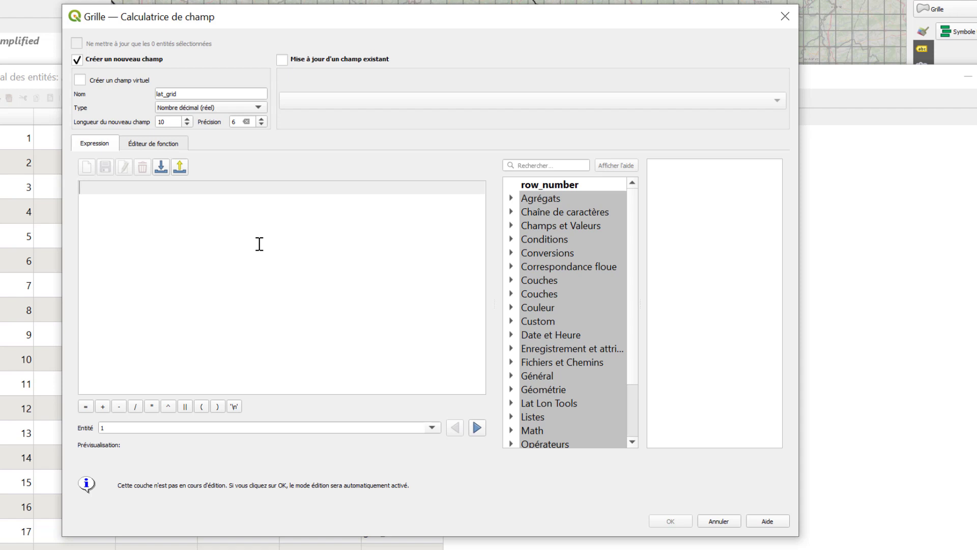
text(cent)
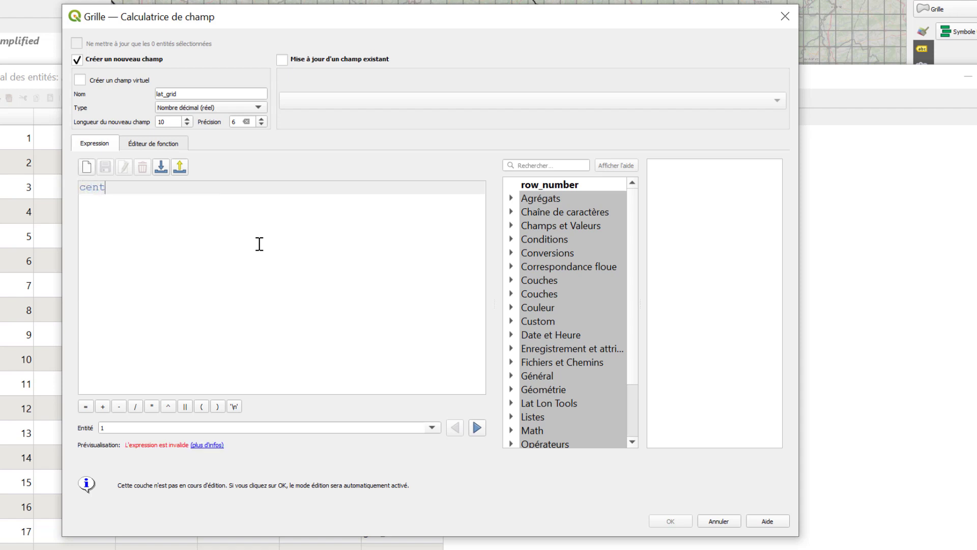
text(roid()
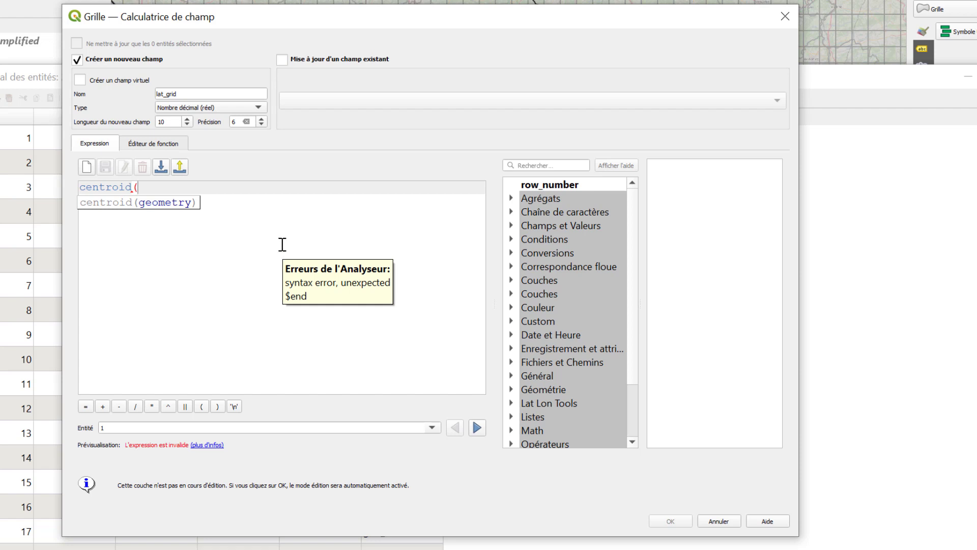
text($ge)
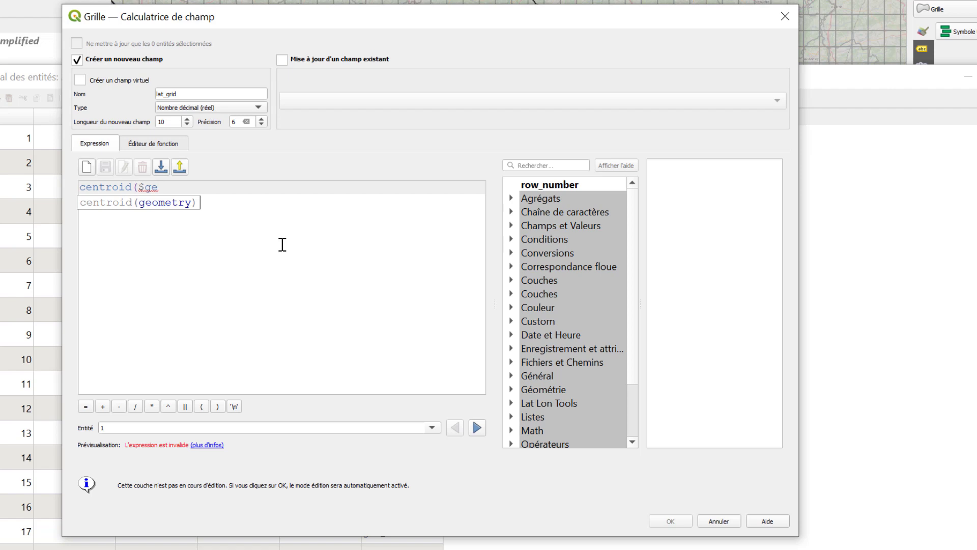
text(m)
key(BackSpace)
text(ometry))
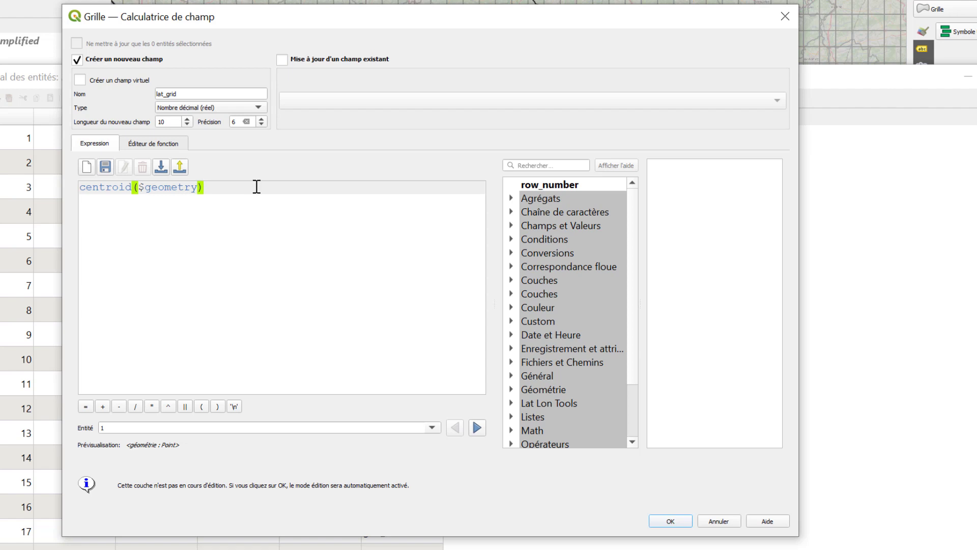
Step: Wrap the centroid expression in y( ) to extract its Y coordinate, and check the preview value
key(Home)
text(y()
key(End)
text())
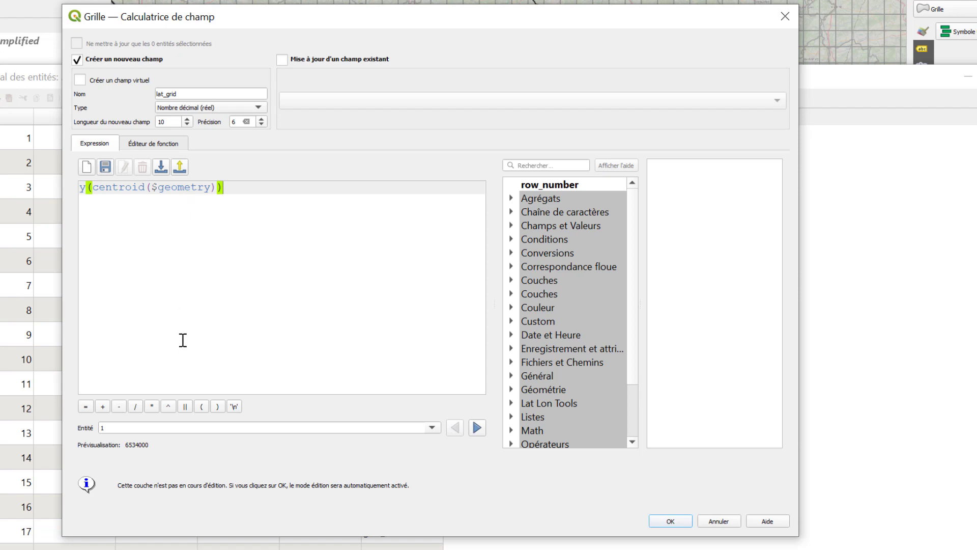
double_click(132, 444)
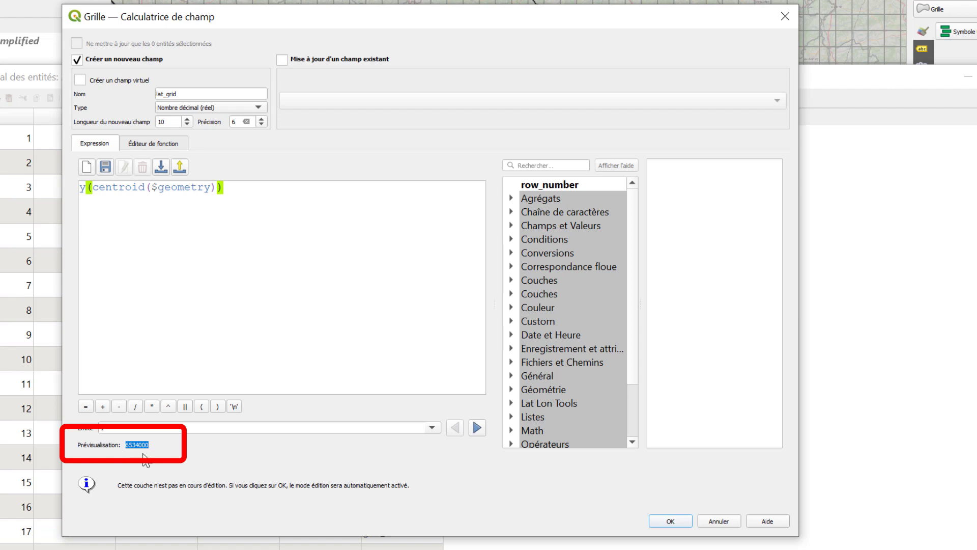
click(153, 448)
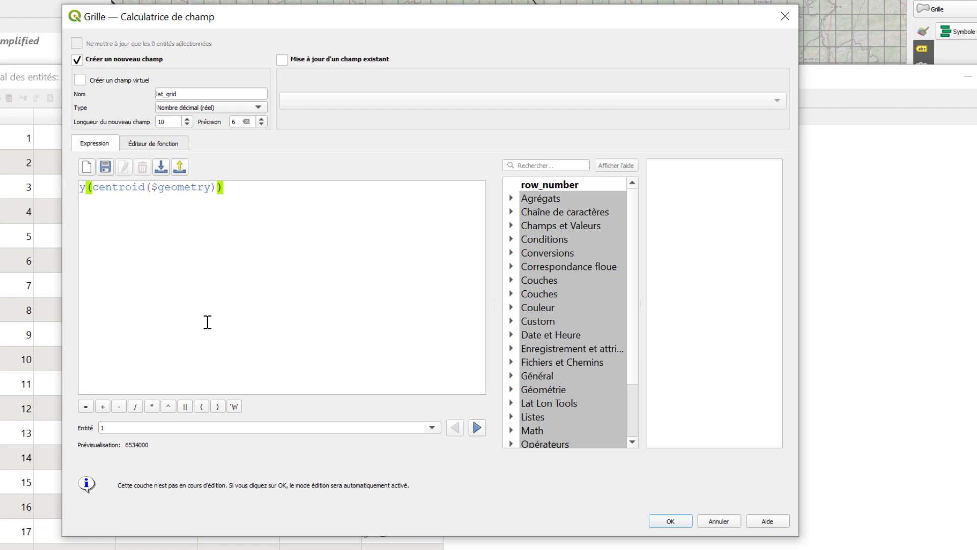
Step: Insert an opening transform( call around the centroid, inside the y( ) function
click(94, 196)
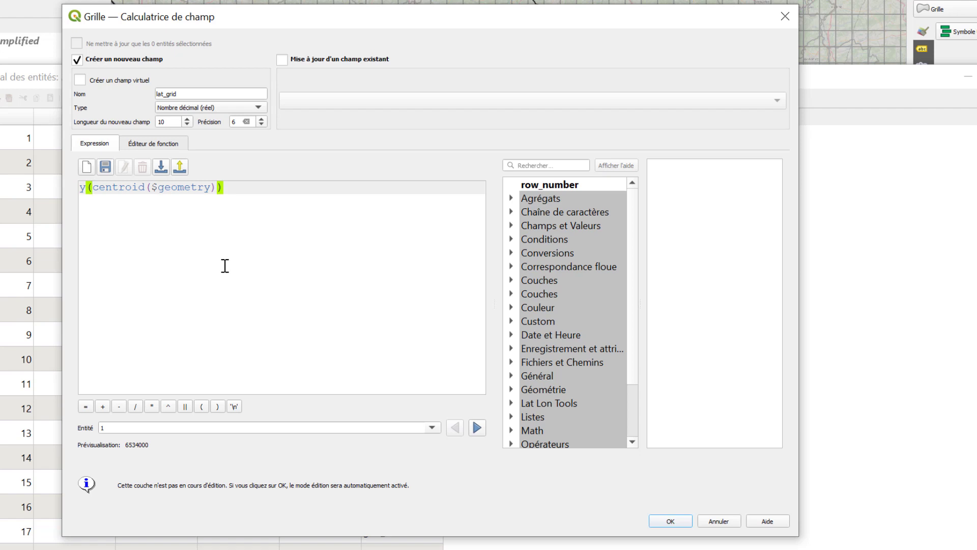
text(transform)
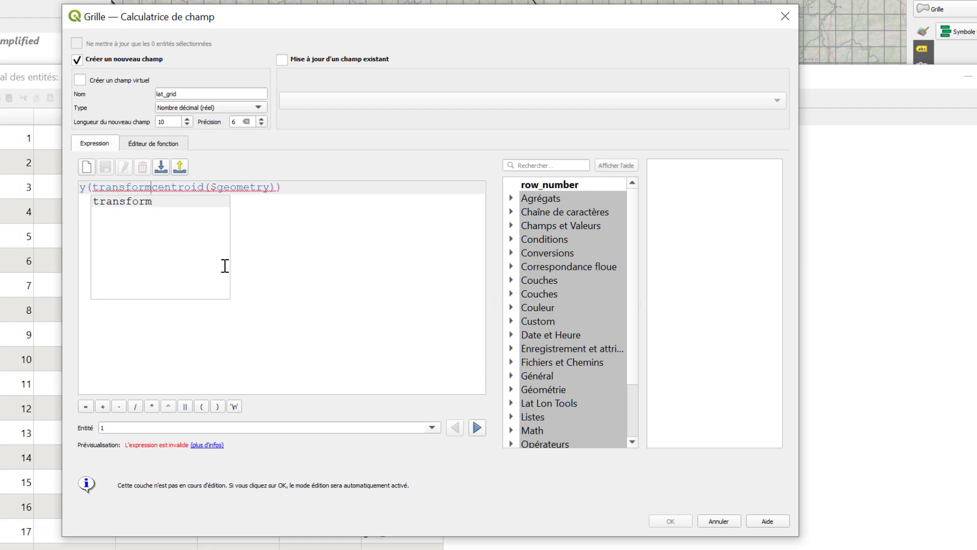
text(()
key(End)
key(Left)
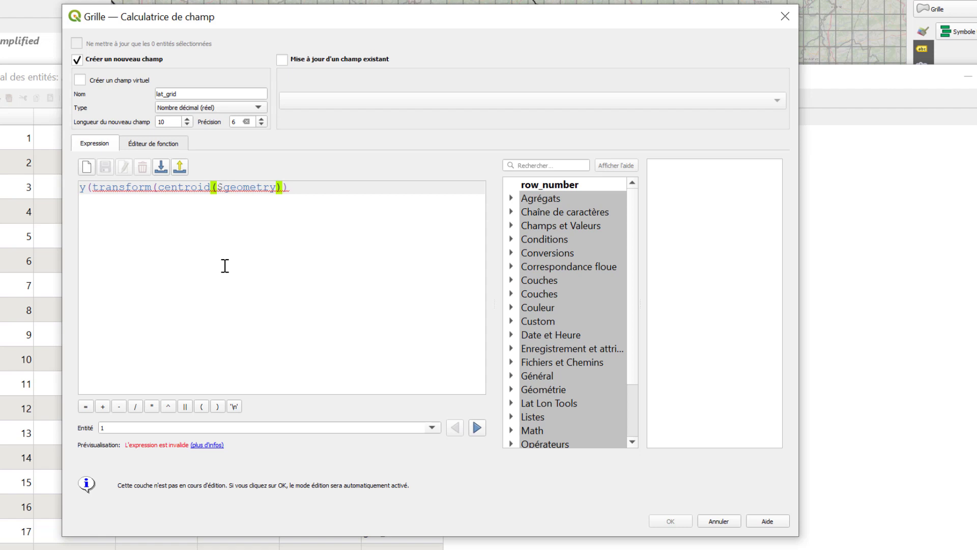
Step: Search the function list for trans and read the transform function's syntax help, collapsing the recent expressions group
click(131, 187)
click(543, 164)
text(trans)
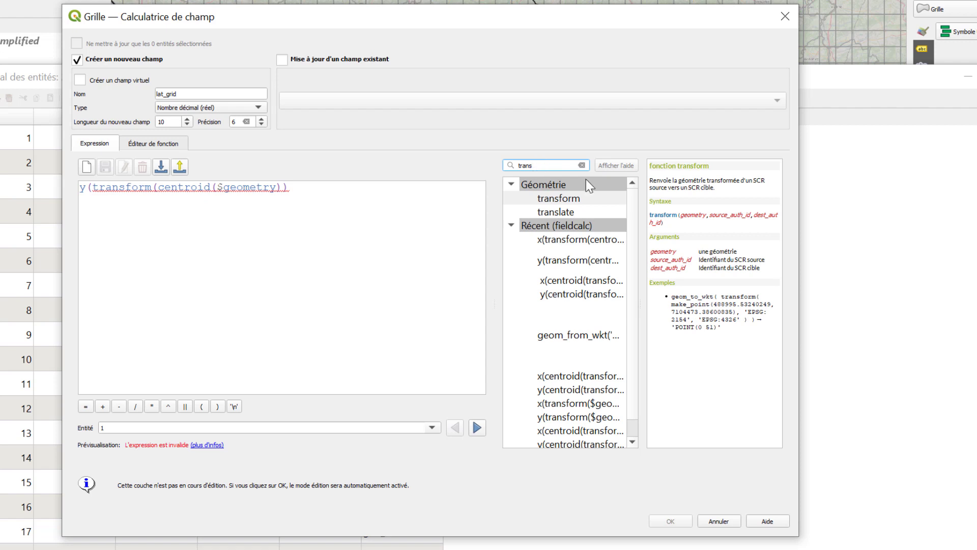
click(580, 198)
click(511, 225)
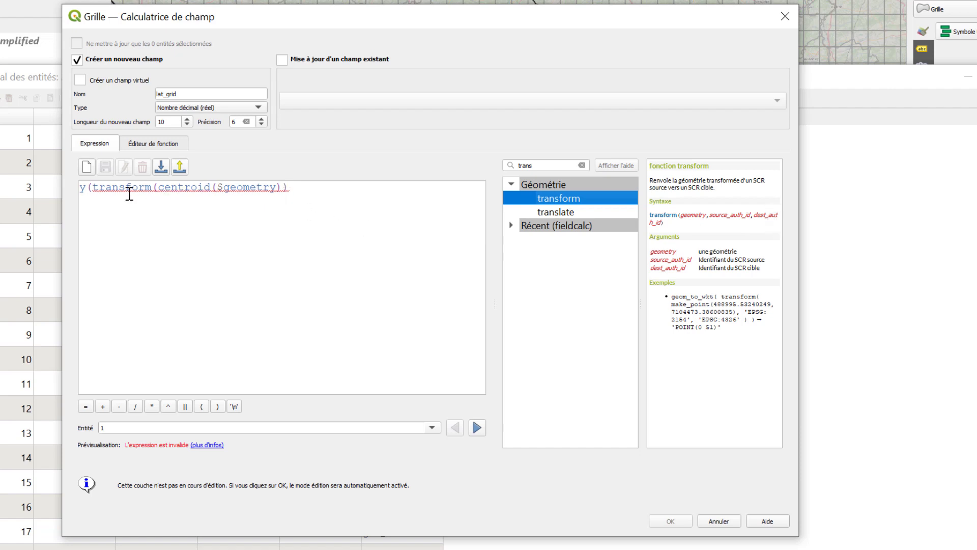
Step: Add the 'EPSG:2154' and 'EPSG:4326' arguments and correct the parentheses so the expression reads y(transform(centroid($geometry),'EPSG:2154','EPSG:4326'))
click(283, 187)
text(,)
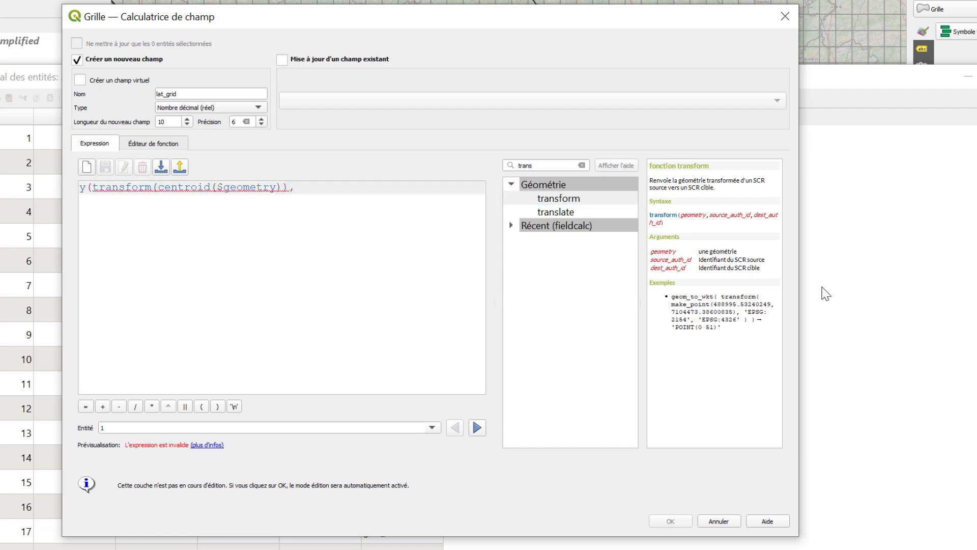
text('EPSG:2154)
text(','EPSG:4326'))
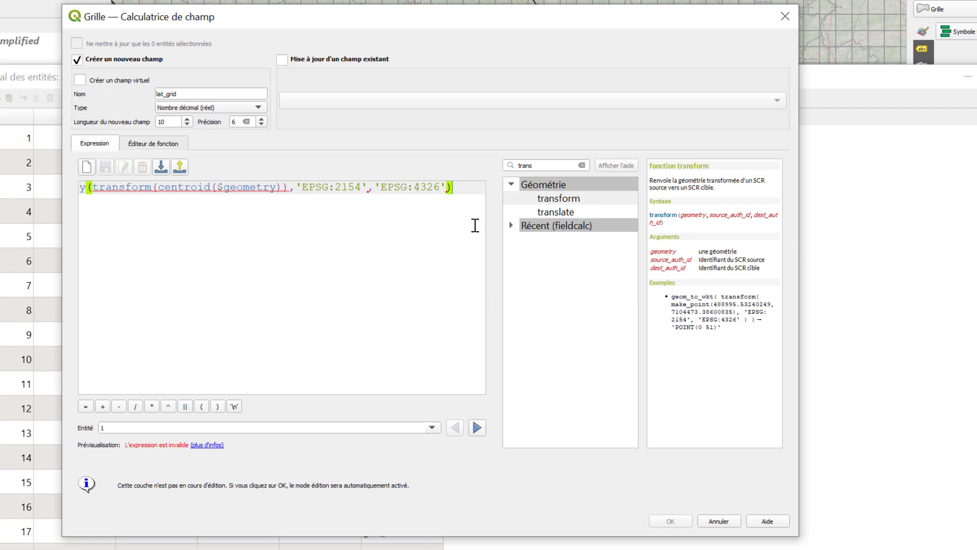
text())
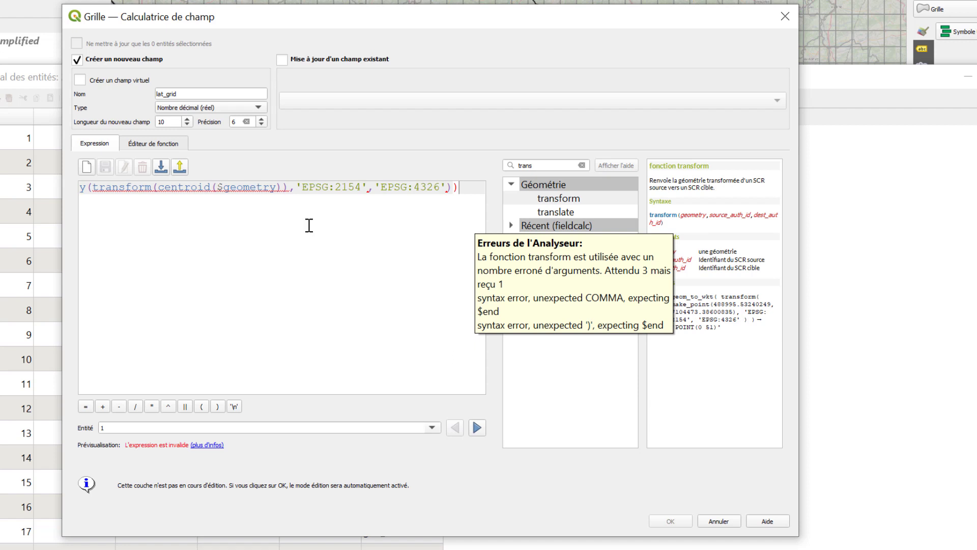
key(BackSpace)
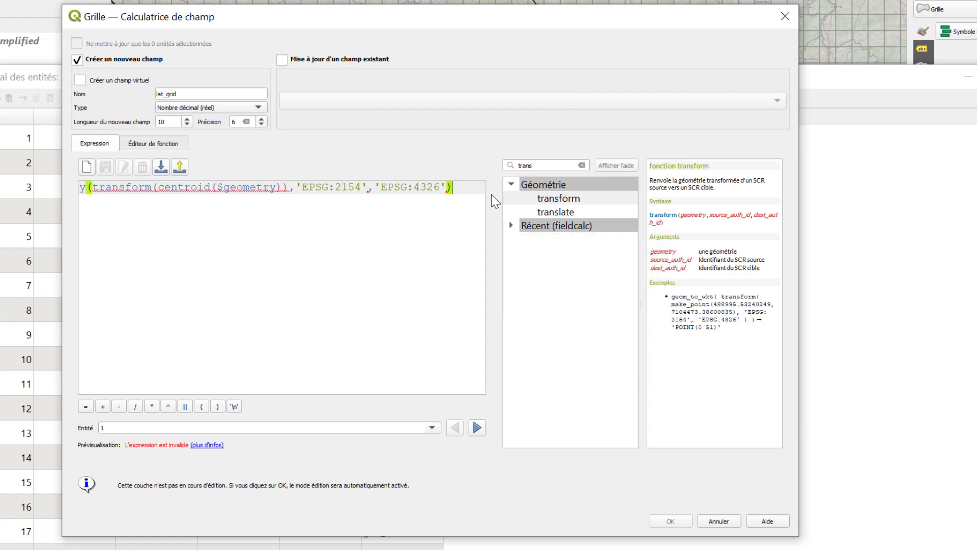
click(287, 187)
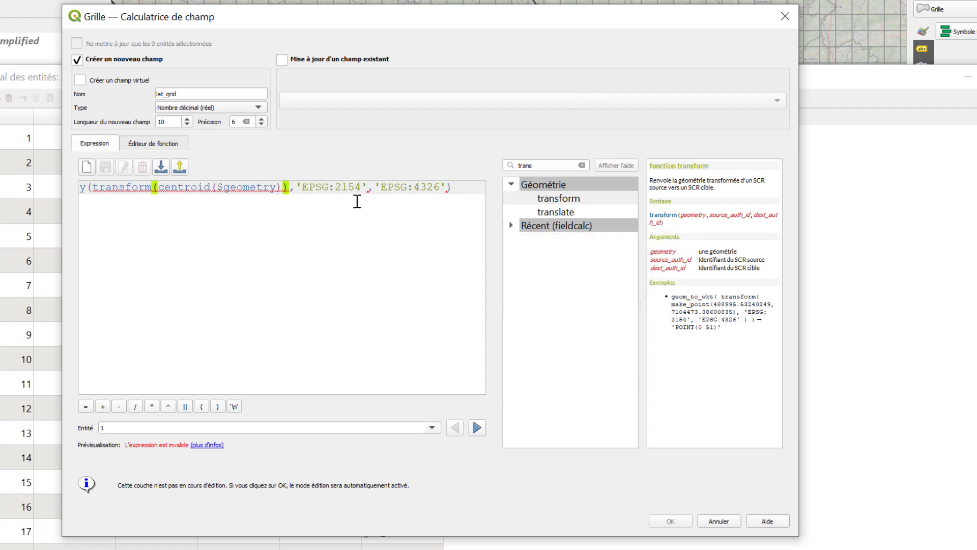
key(BackSpace)
click(465, 191)
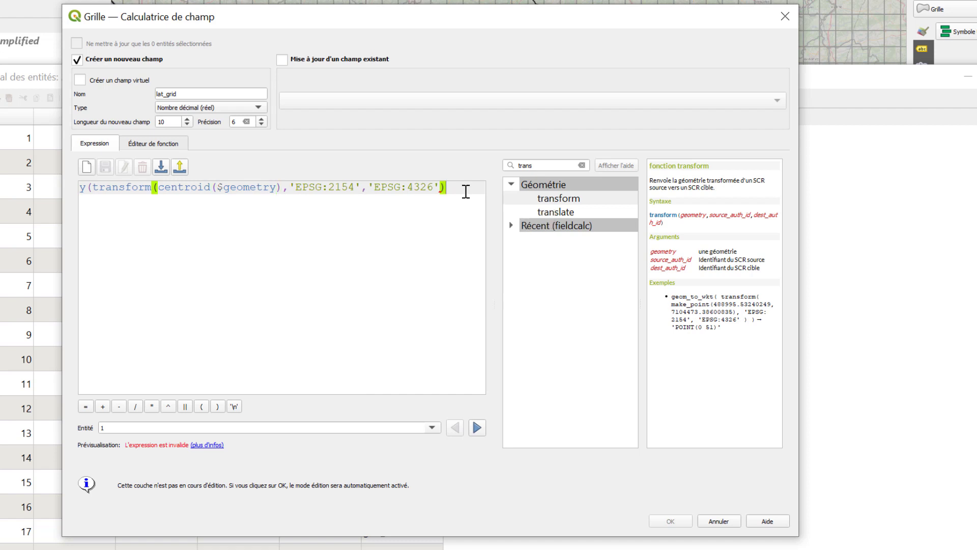
text())
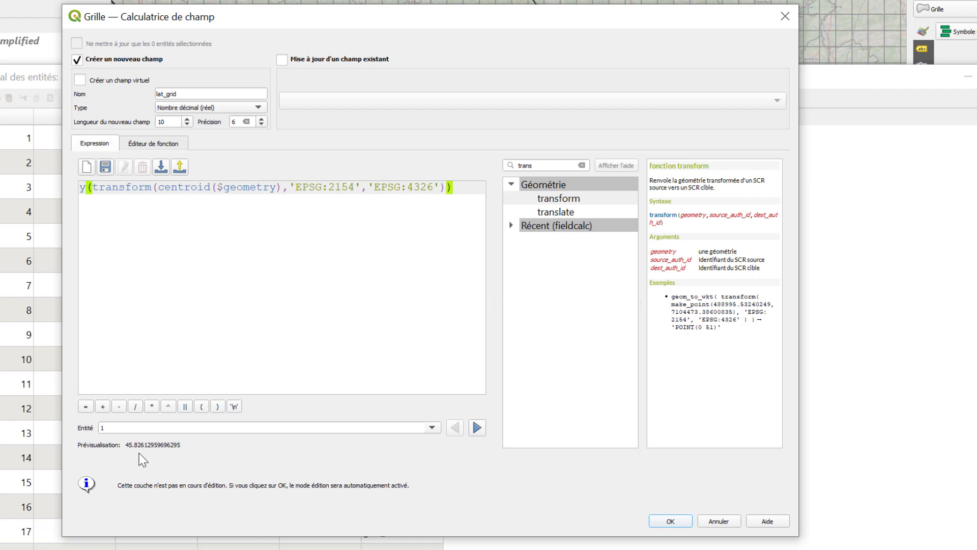
Step: Copy the complete latitude expression and run the calculation to create the lat_grid field
drag(456, 187, 77, 214)
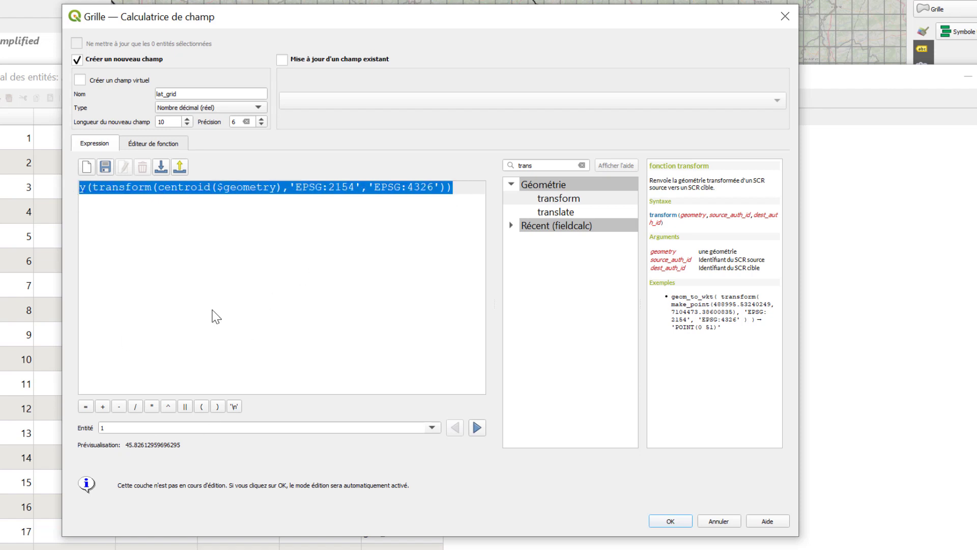
key(ctrl+c)
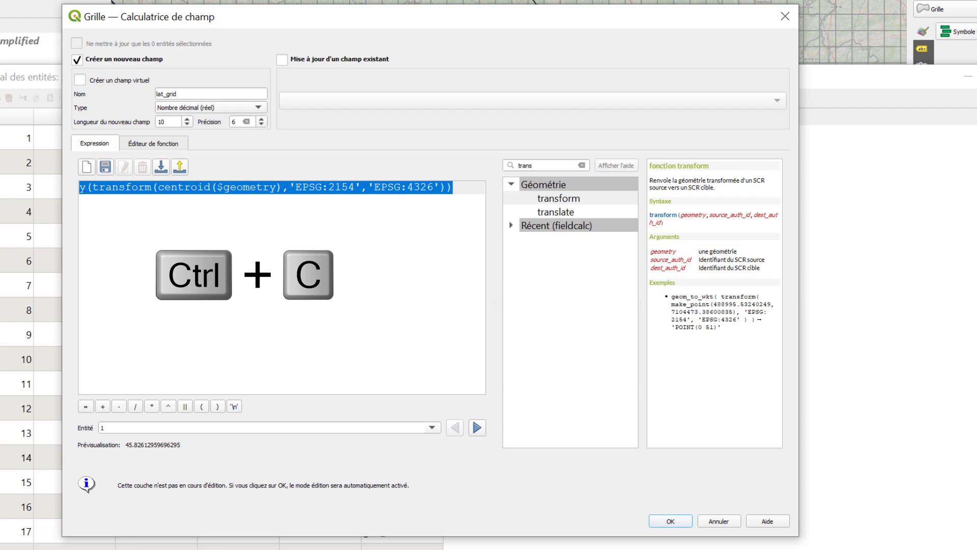
click(670, 520)
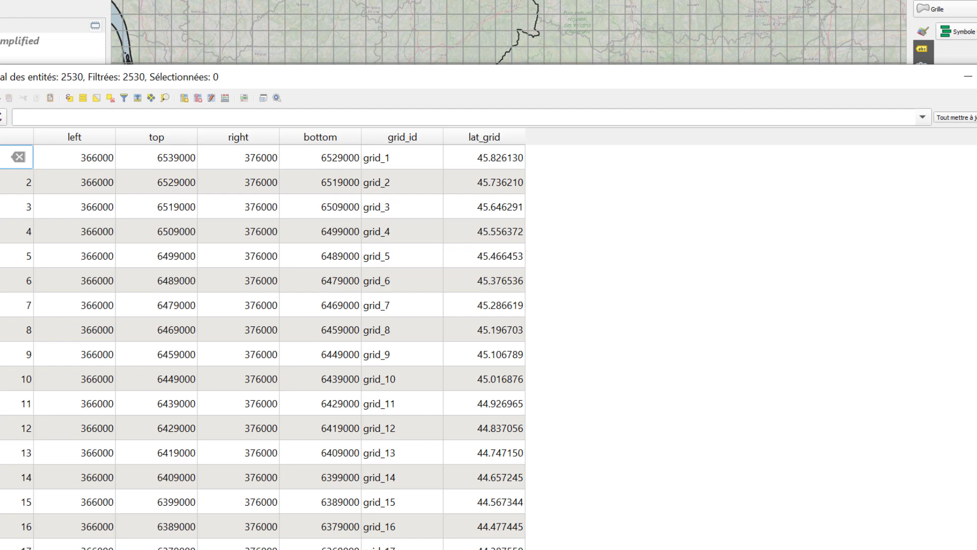
Step: Define a new decimal (réel) field named lng_grid with precision 6 in the Grille layer's field calculator
click(226, 99)
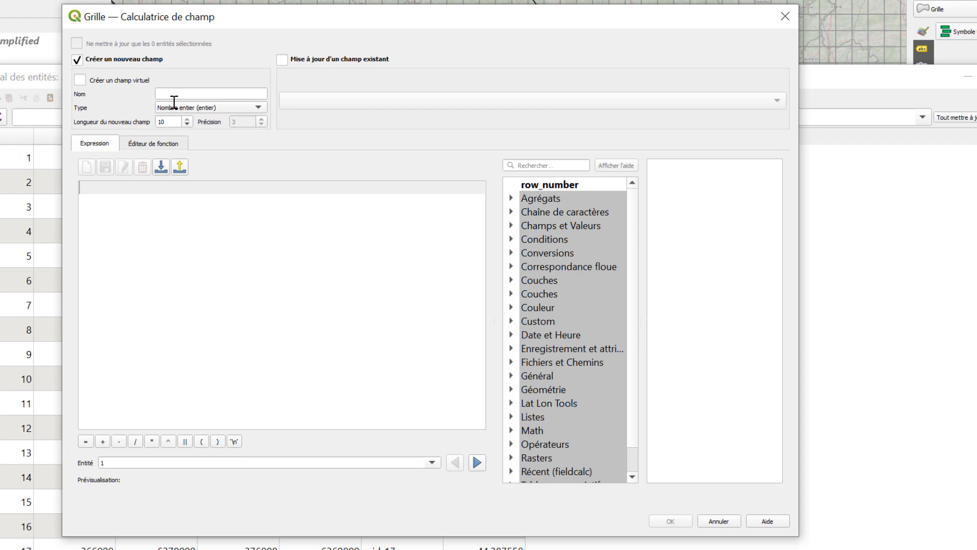
click(228, 93)
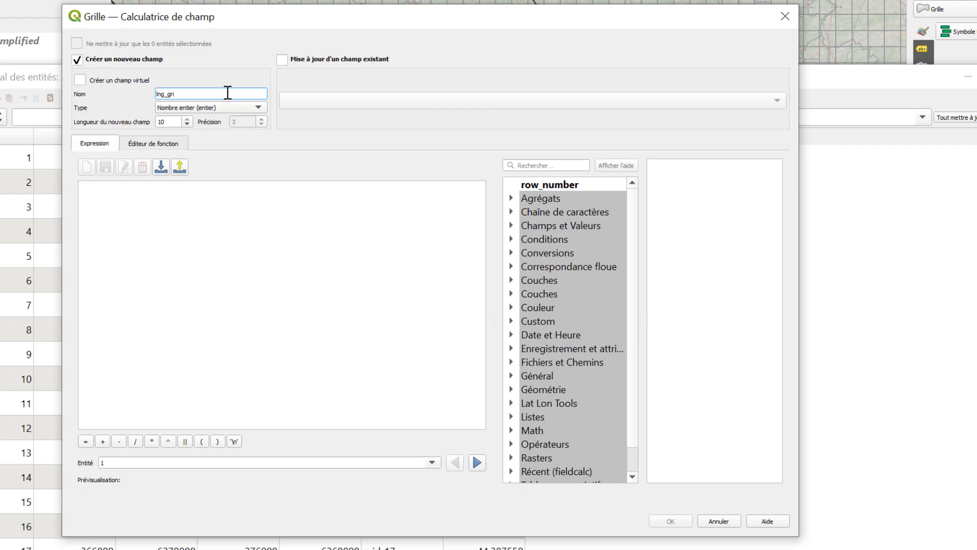
click(230, 107)
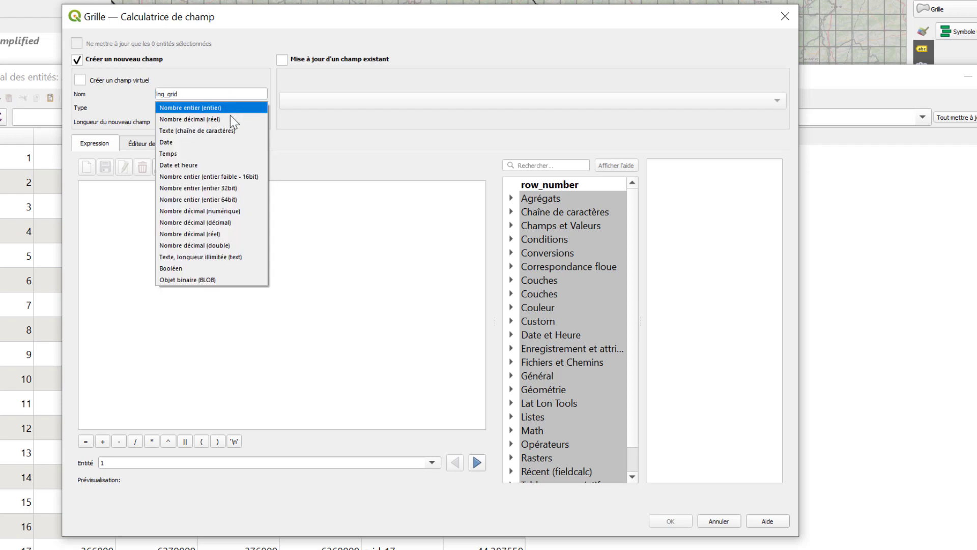
click(231, 117)
double_click(236, 121)
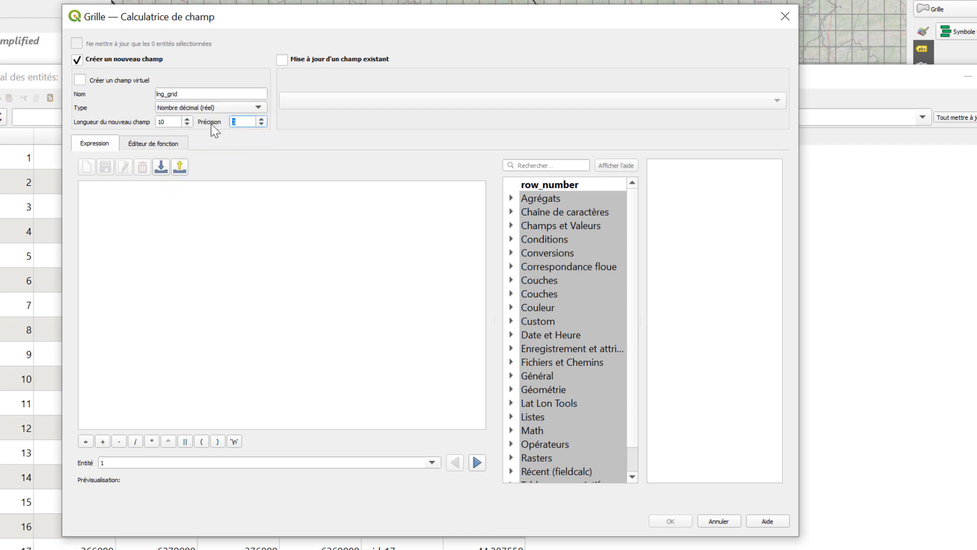
text(6)
Step: Create the lng_grid field from the copied expression with y replaced by x: x(transform(centroid($geometry),'EPSG:2154','EPSG:4326'))
click(254, 222)
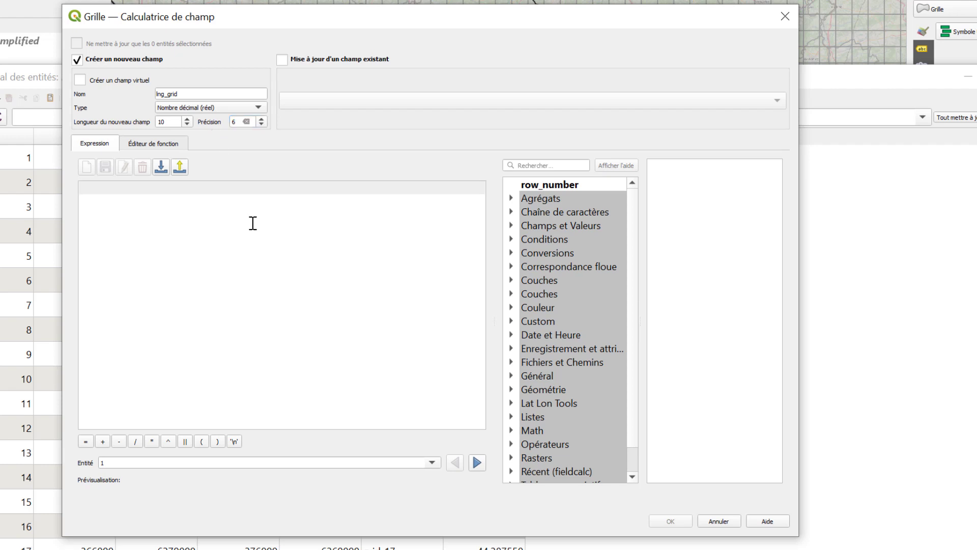
key(ctrl+v)
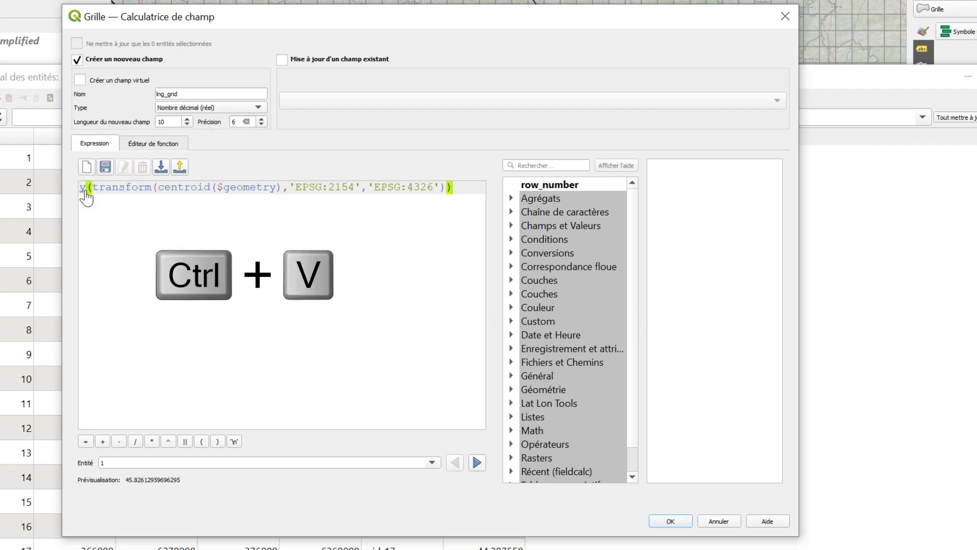
key(BackSpace)
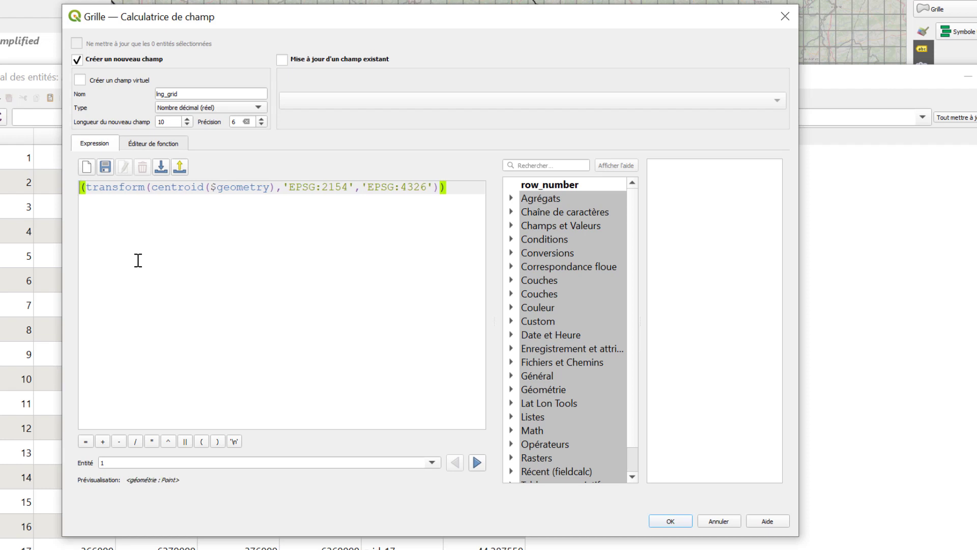
text(x)
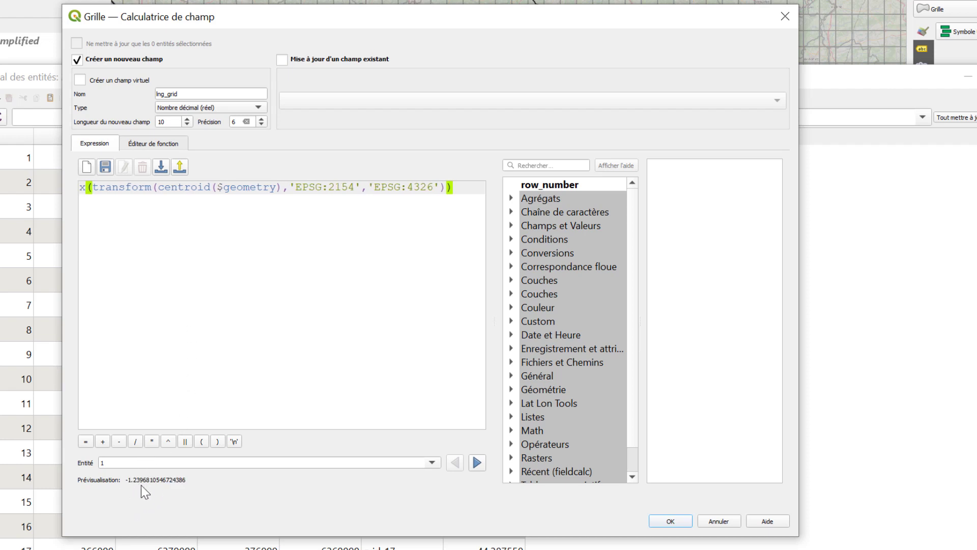
click(670, 520)
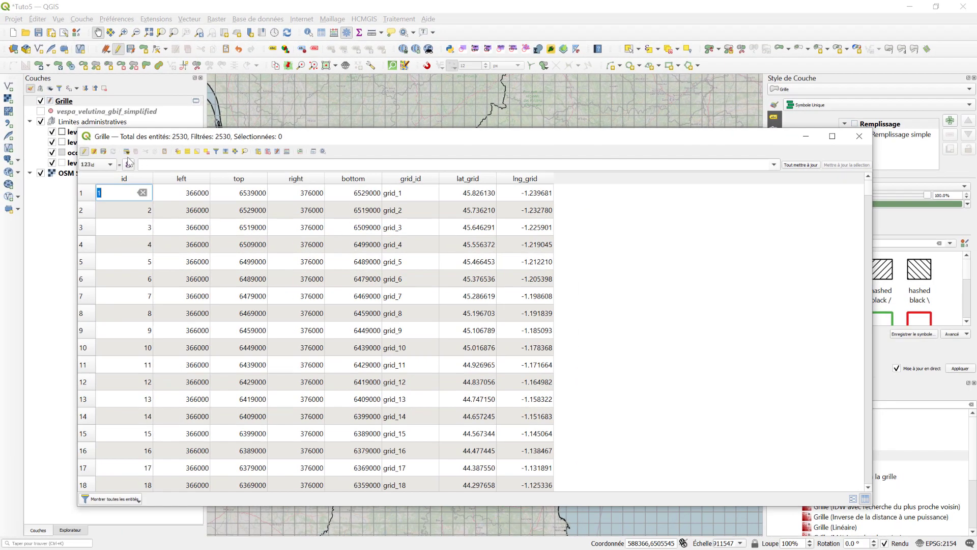
Step: Stop editing the Grille layer, save its changes and close the attribute table
click(85, 155)
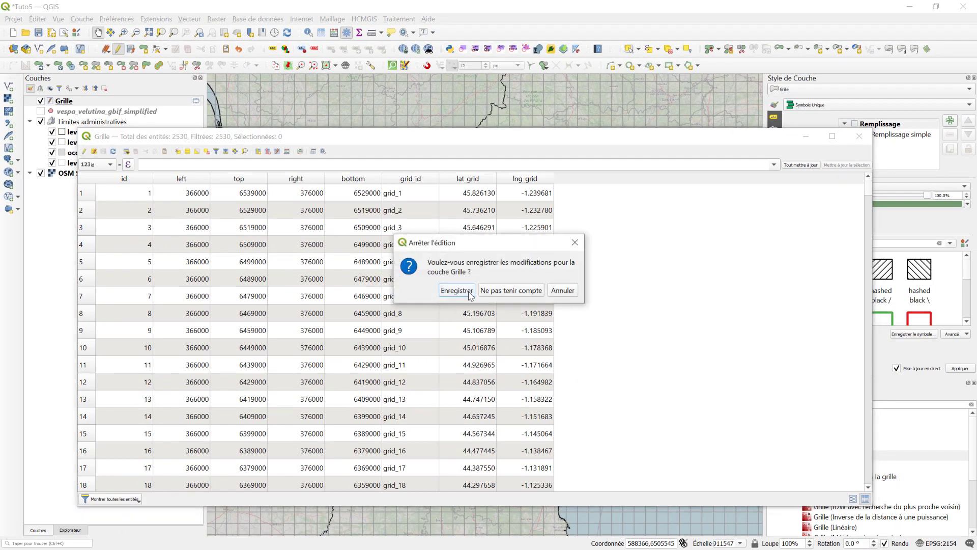
click(460, 289)
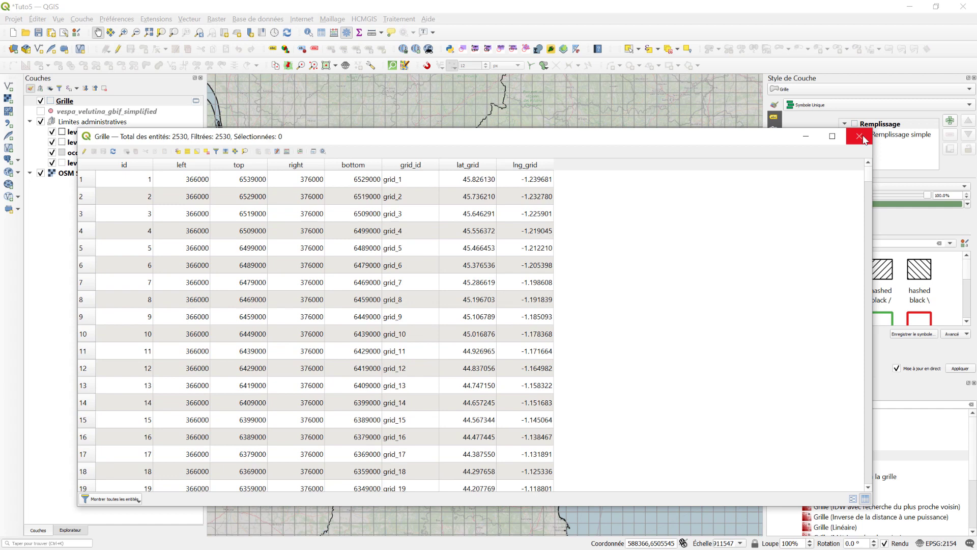
click(860, 137)
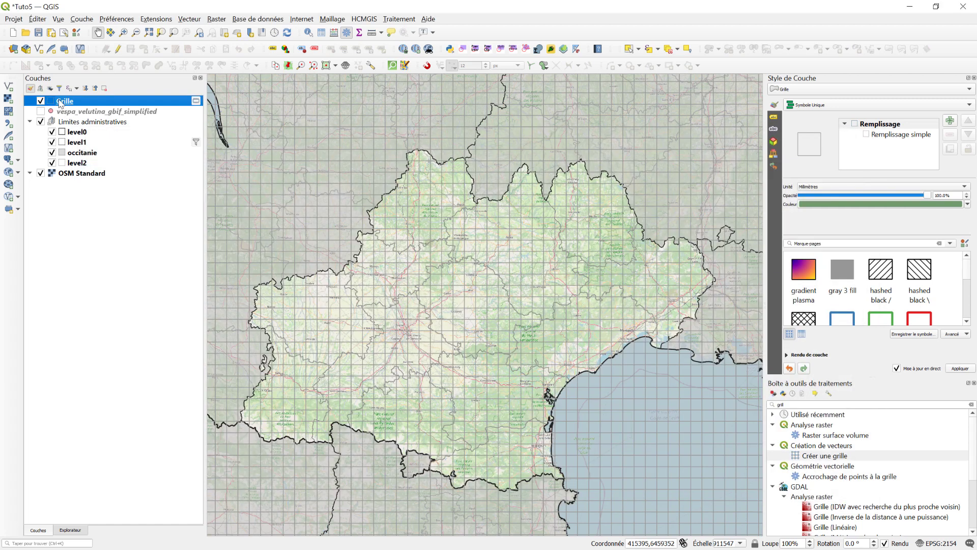
Step: Make the vespa_velutina_gbif_simplified point layer visible on the map
click(76, 232)
click(74, 105)
click(40, 111)
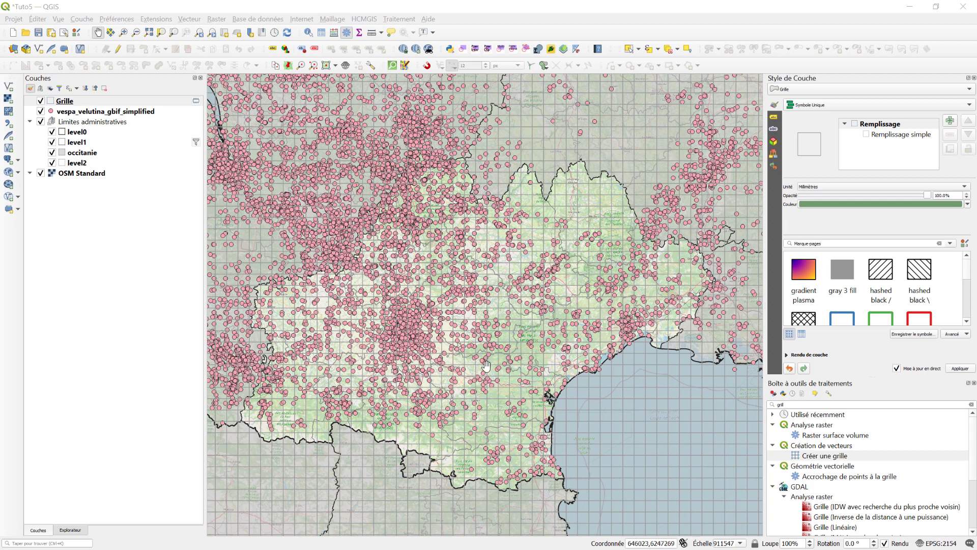
Step: Find the spatial index creation algorithm (Créer un index spatial) in the toolbox and run it on the Grille layer
click(59, 101)
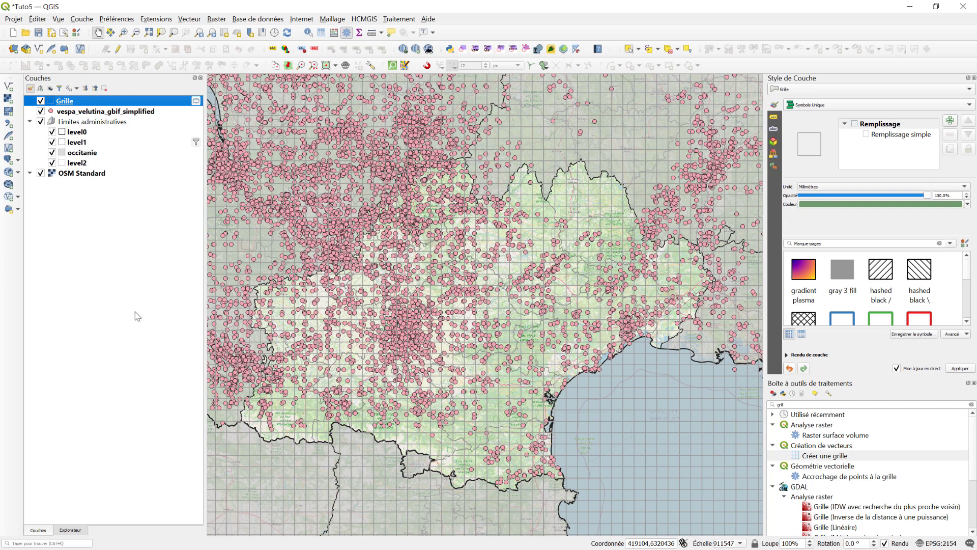
click(787, 403)
drag(788, 403, 752, 403)
text(index)
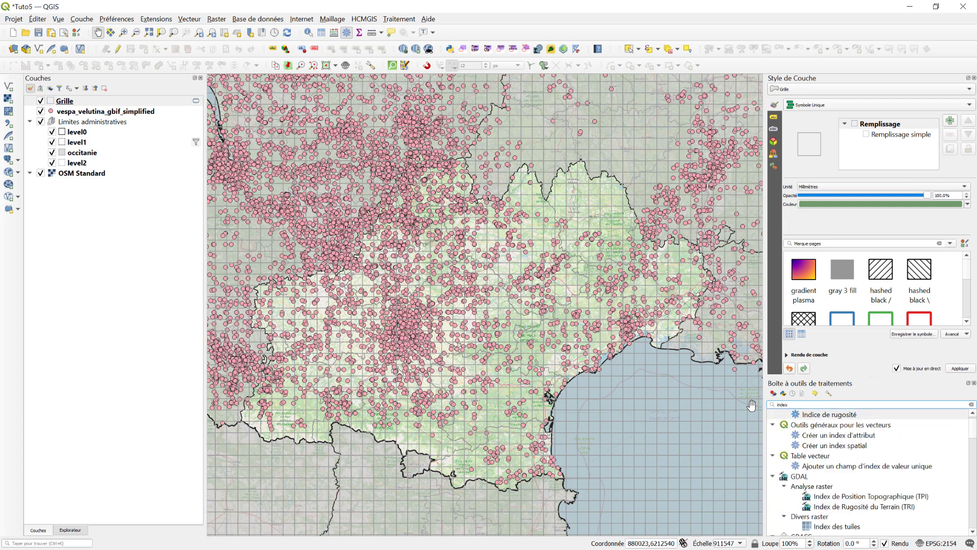
click(825, 447)
double_click(853, 451)
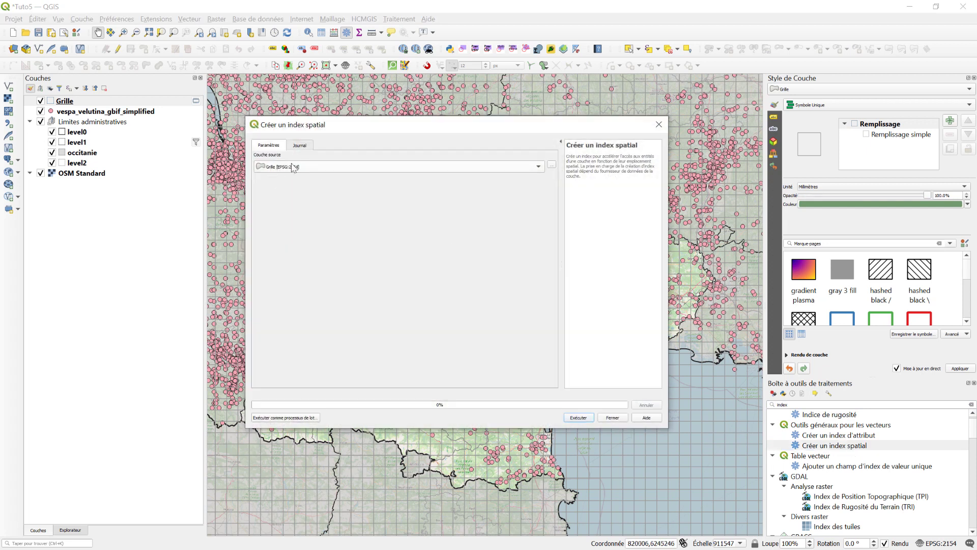
click(578, 417)
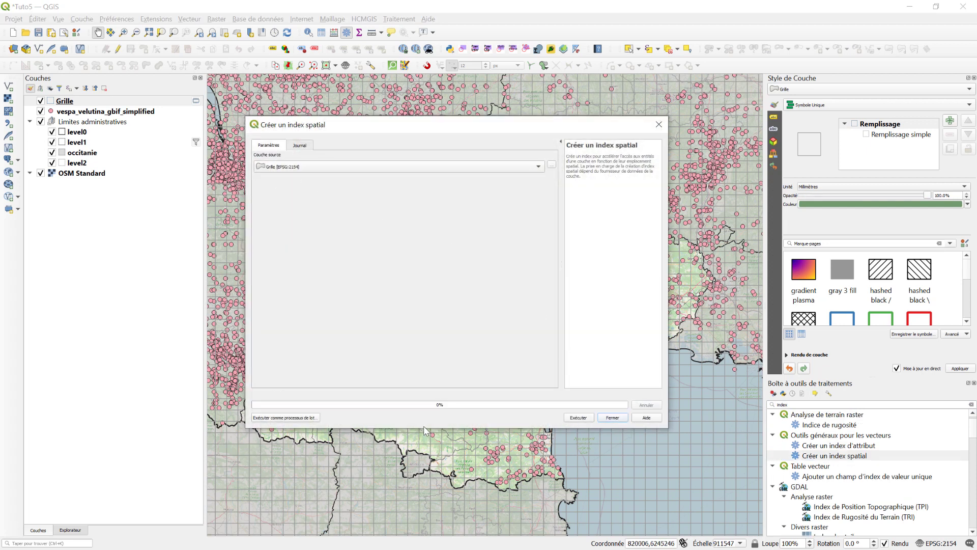
Step: Create a spatial index for the vespa_velutina_gbif_simplified layer as well
click(422, 168)
click(400, 220)
click(584, 419)
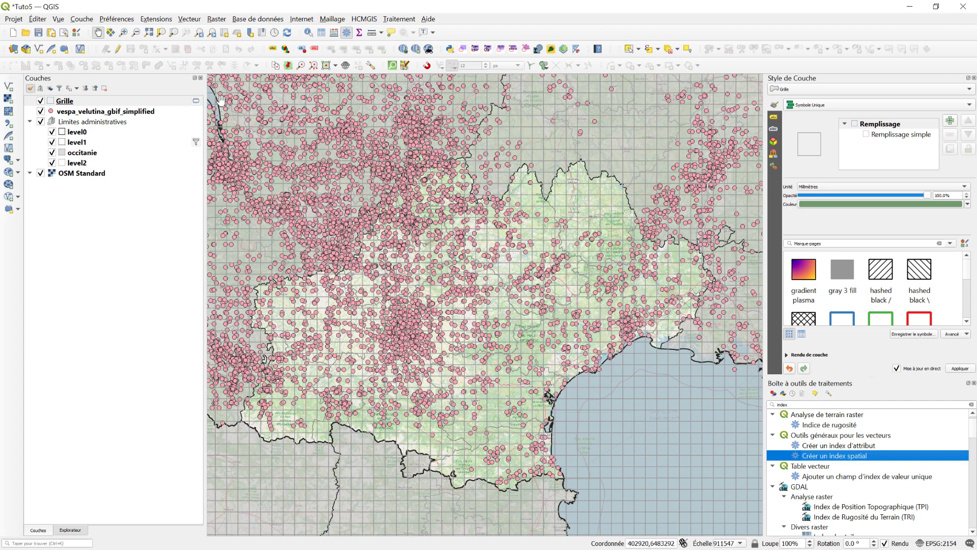
Step: Join the Grille attributes by location to the base layer vespa_velutina_gbif_simplified with the intersecte predicate, producing a temporary layer
click(187, 20)
mouse_move(228, 108)
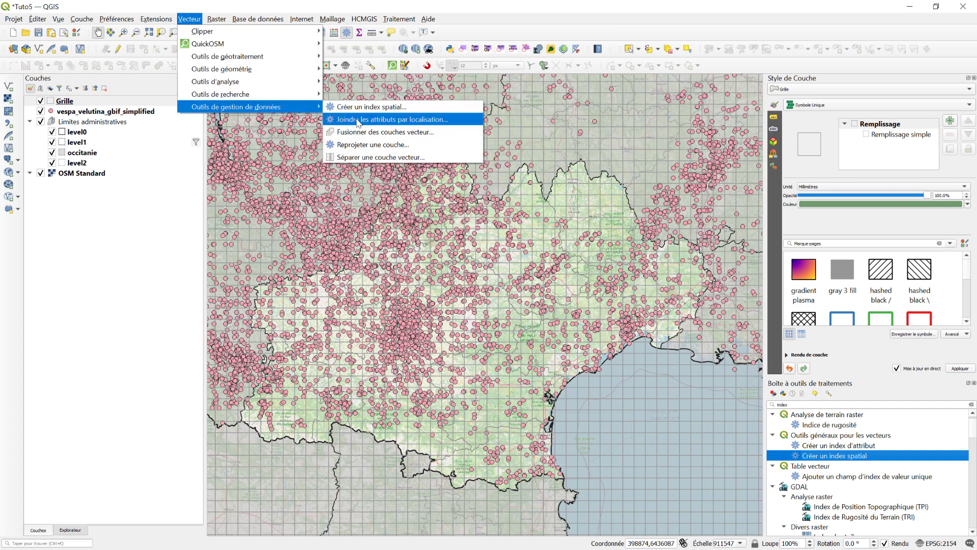
click(438, 124)
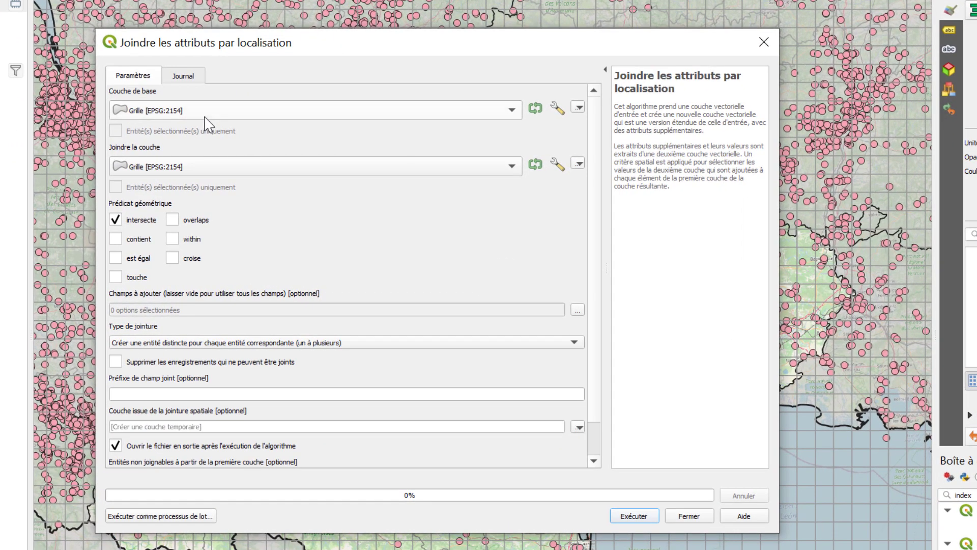
click(208, 111)
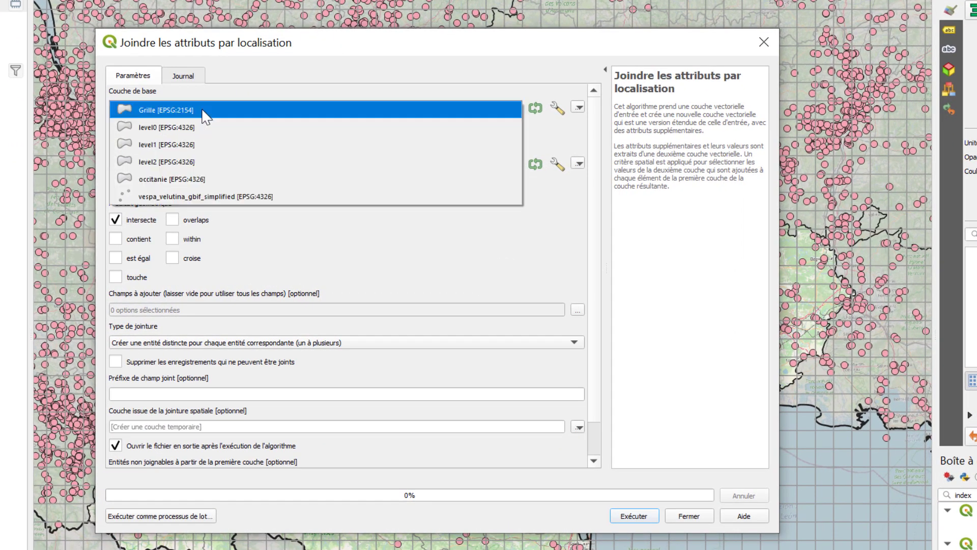
click(209, 196)
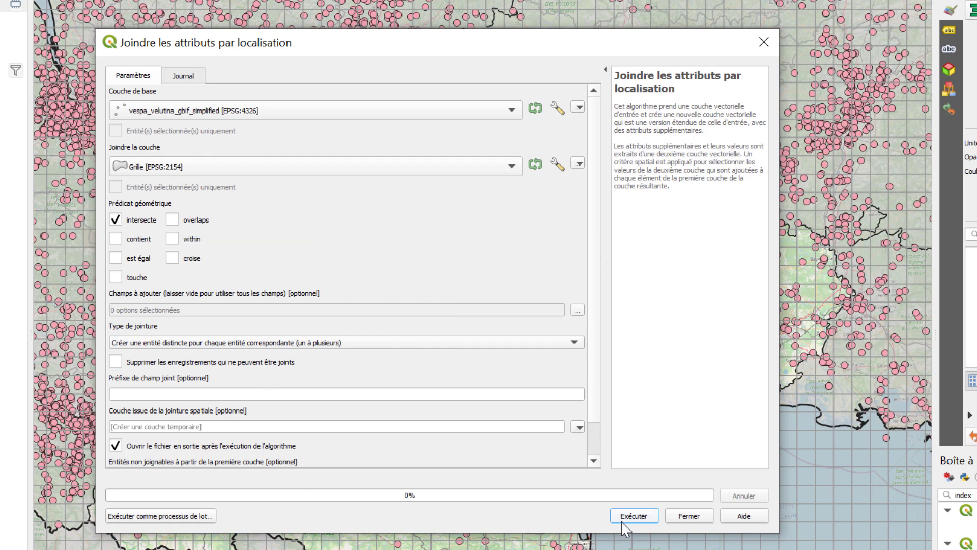
click(634, 516)
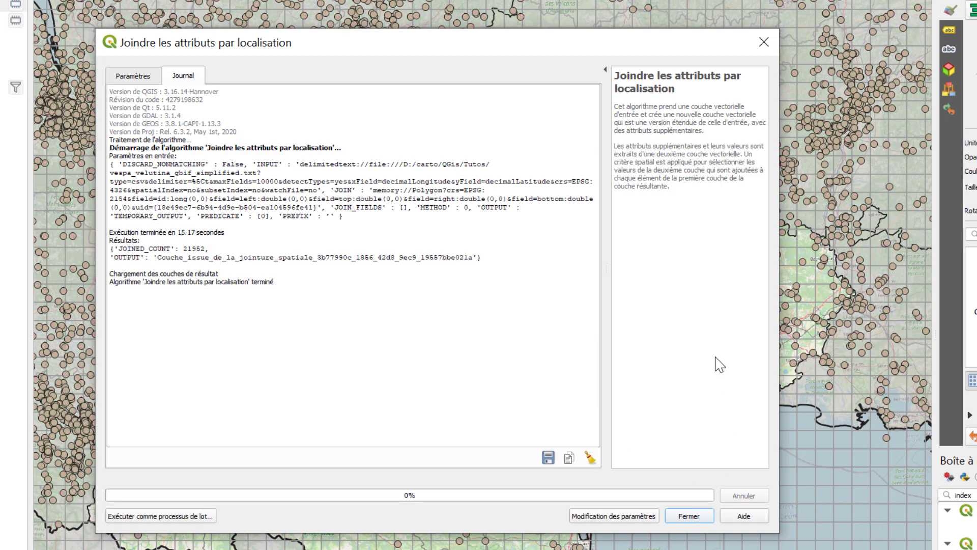
click(704, 521)
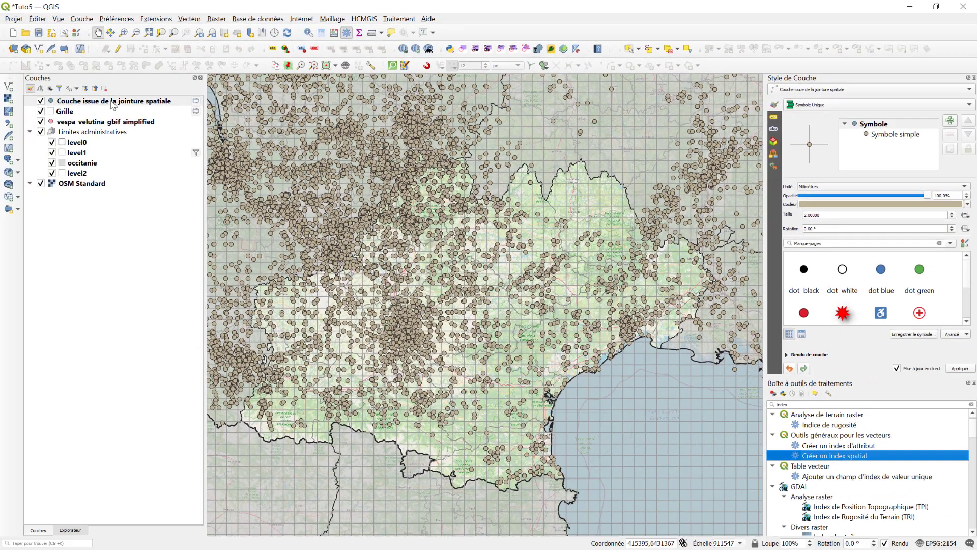
Step: Hide the vespa_velutina_gbif_simplified layer and open the attribute table of the spatial join layer
click(113, 101)
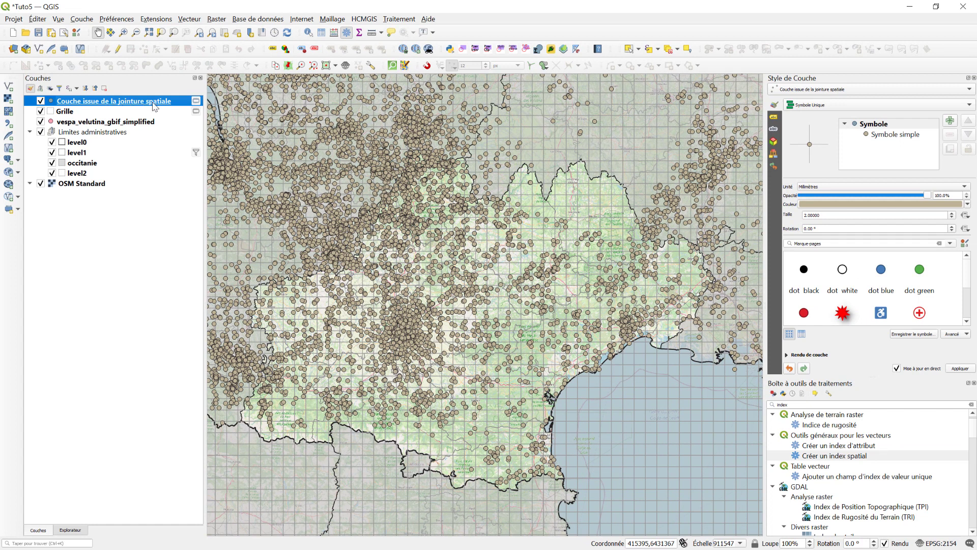
click(40, 122)
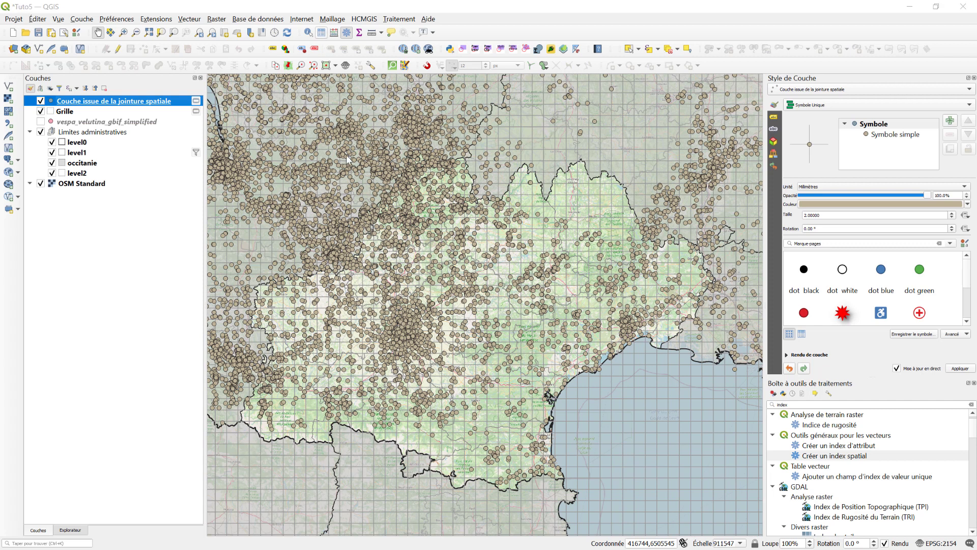
key(F6)
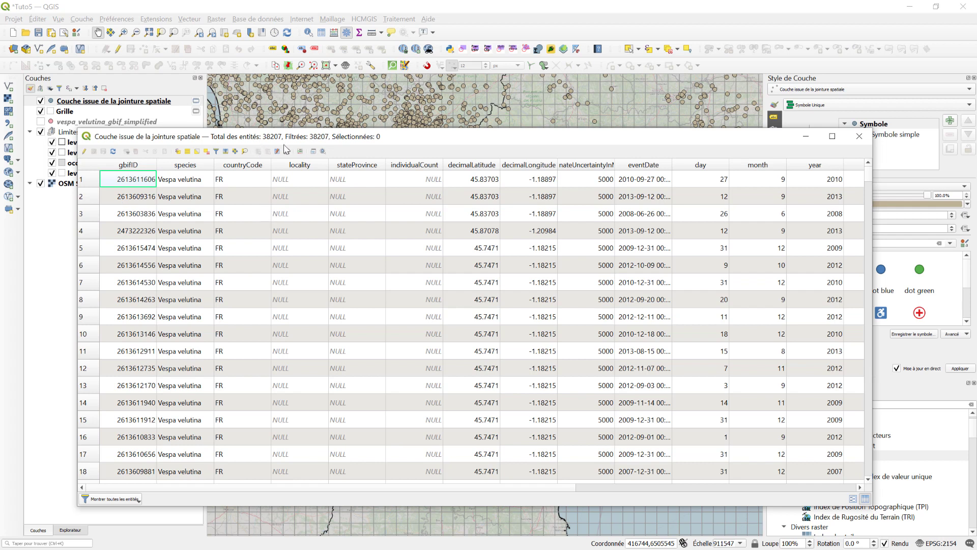
Step: Examine the grid fields added to the spatial join layer's records and sort the table by lat_grid
drag(255, 487, 594, 500)
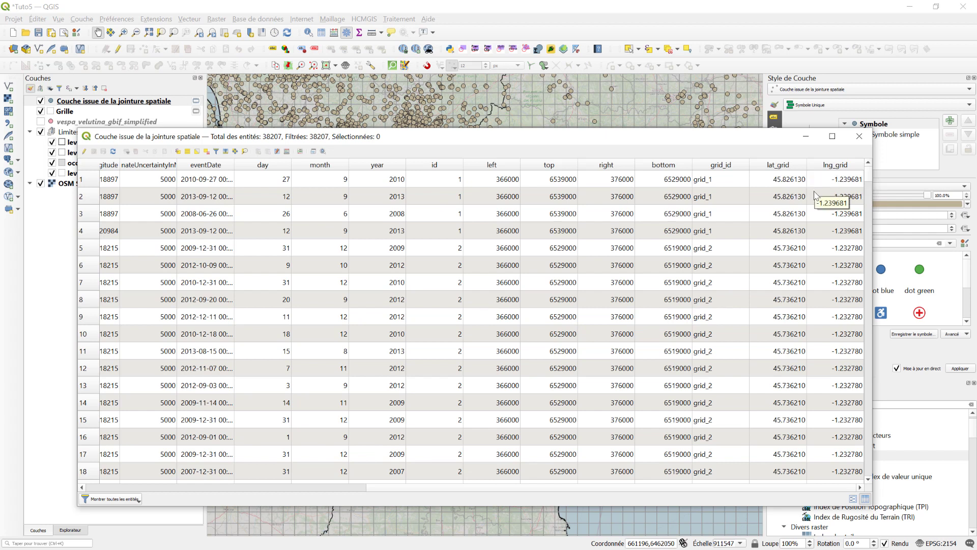
drag(772, 129, 772, 44)
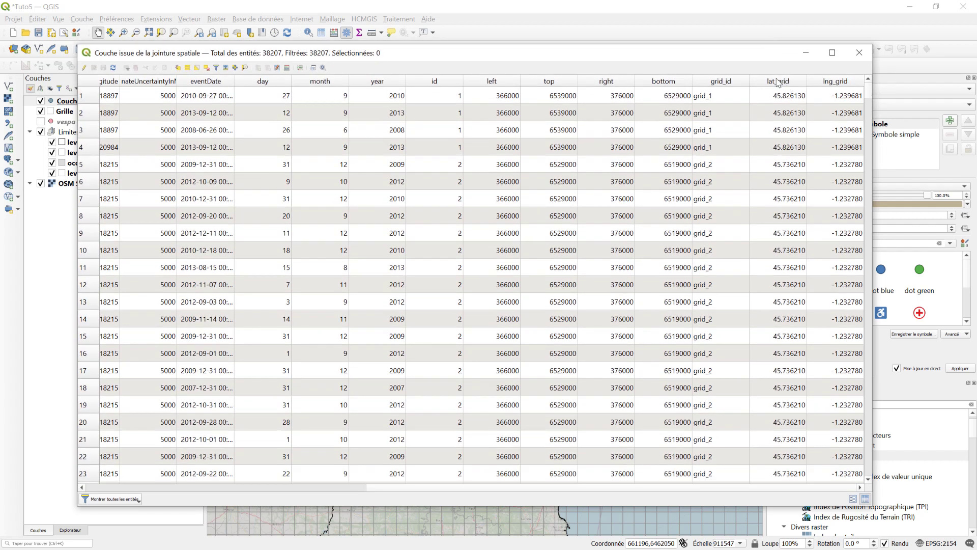
click(778, 82)
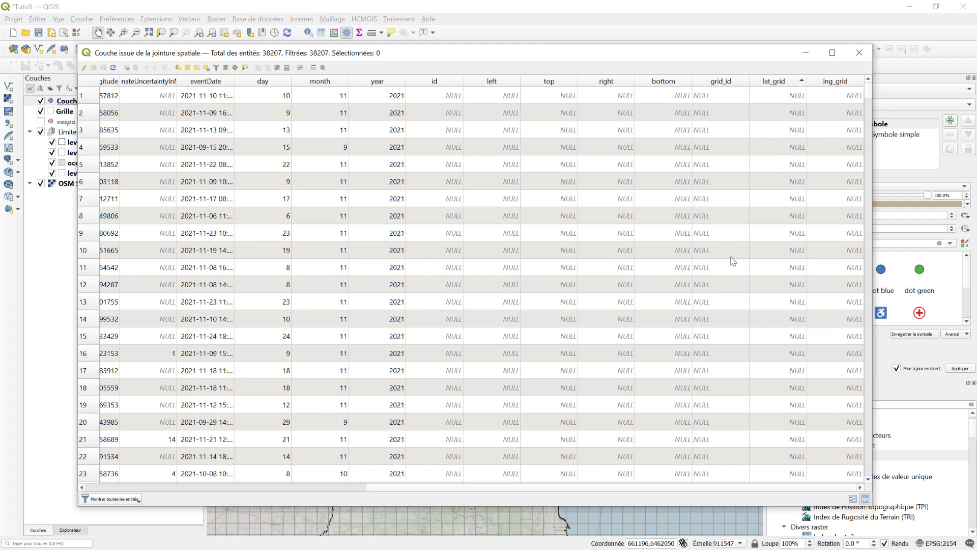
mouse_move(868, 89)
mouse_down()
mouse_move(869, 102)
mouse_move(868, 87)
mouse_up()
mouse_move(869, 91)
mouse_down()
mouse_move(876, 128)
mouse_move(868, 86)
mouse_up()
drag(427, 489, 147, 490)
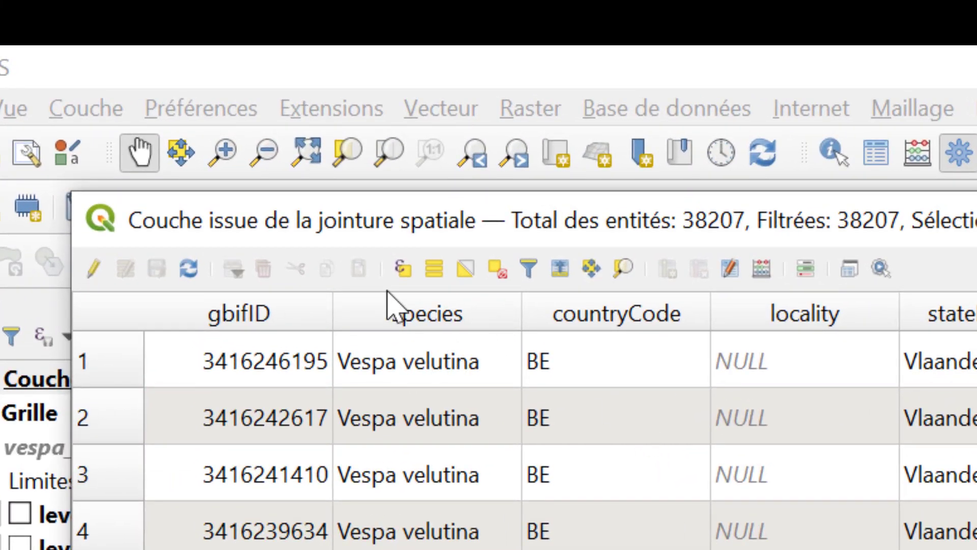
Step: Select the spatial join layer's features with the expression "lat_grid" IS NOT NULL and close its attribute table
click(403, 267)
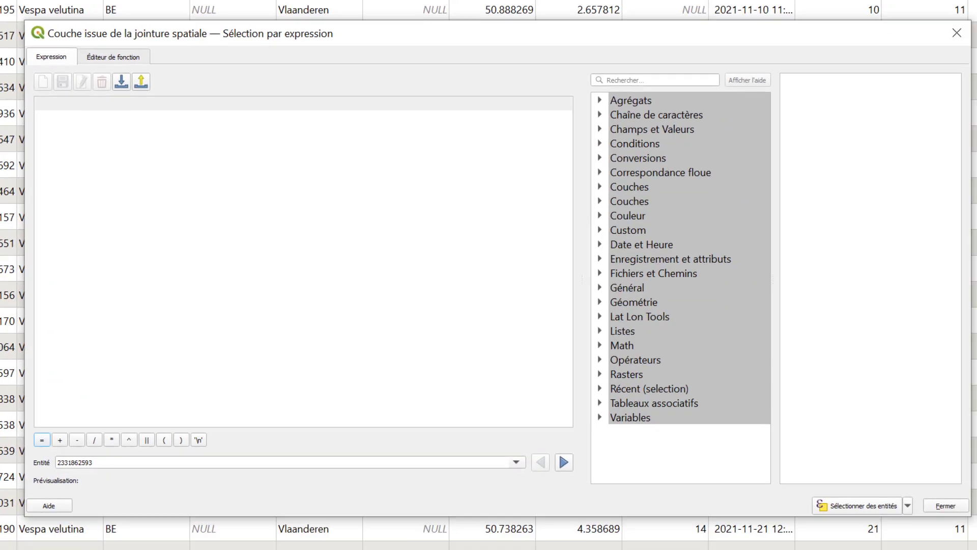
drag(135, 39, 135, 45)
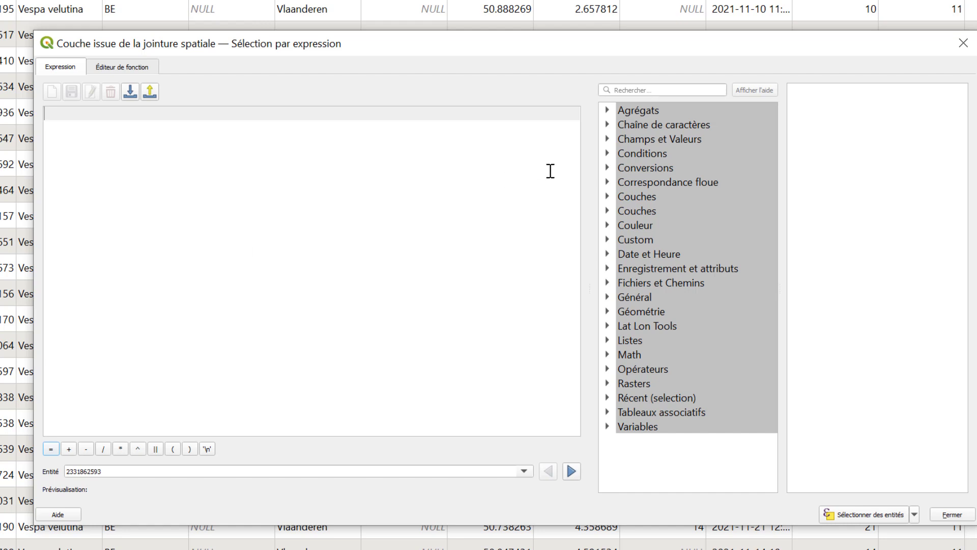
click(608, 139)
drag(772, 219, 770, 284)
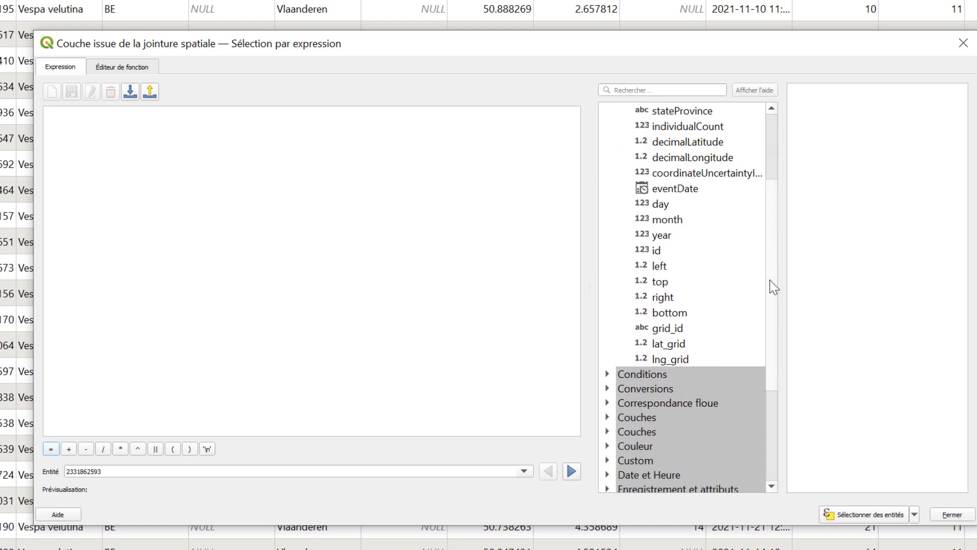
double_click(664, 344)
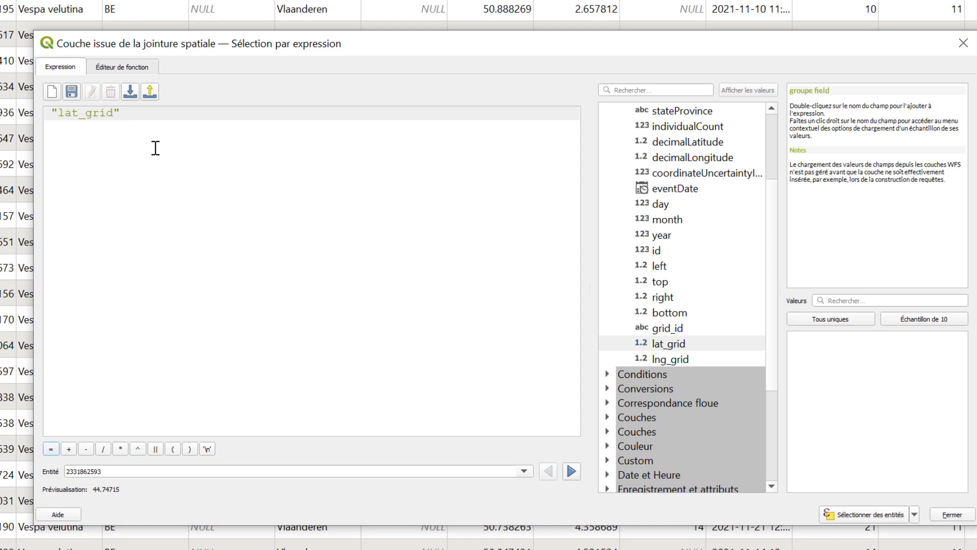
text(IS NOT )
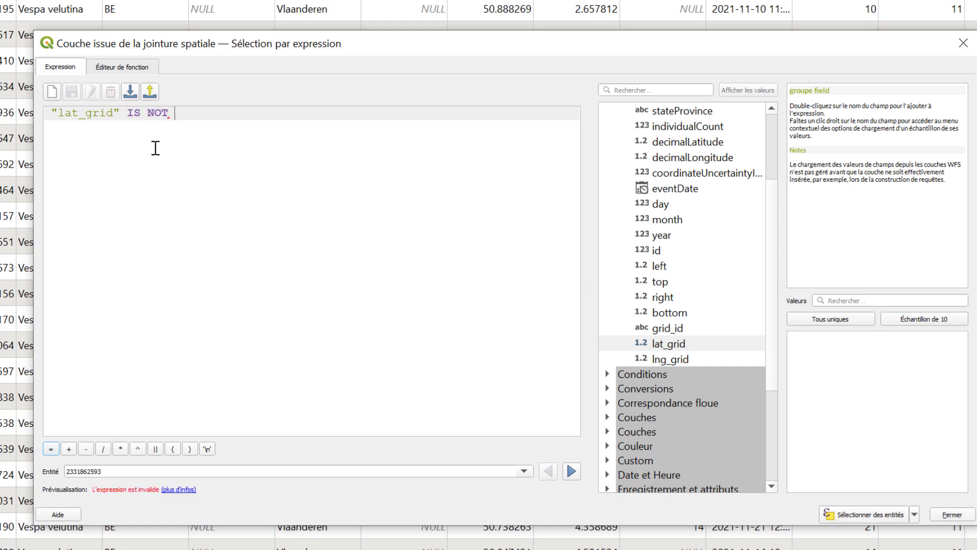
text(NULL)
key(Escape)
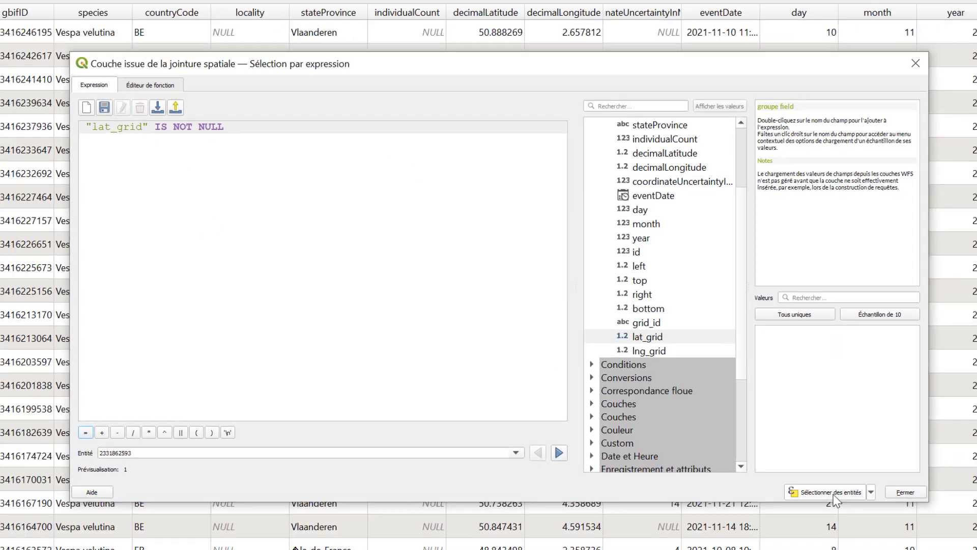
click(832, 492)
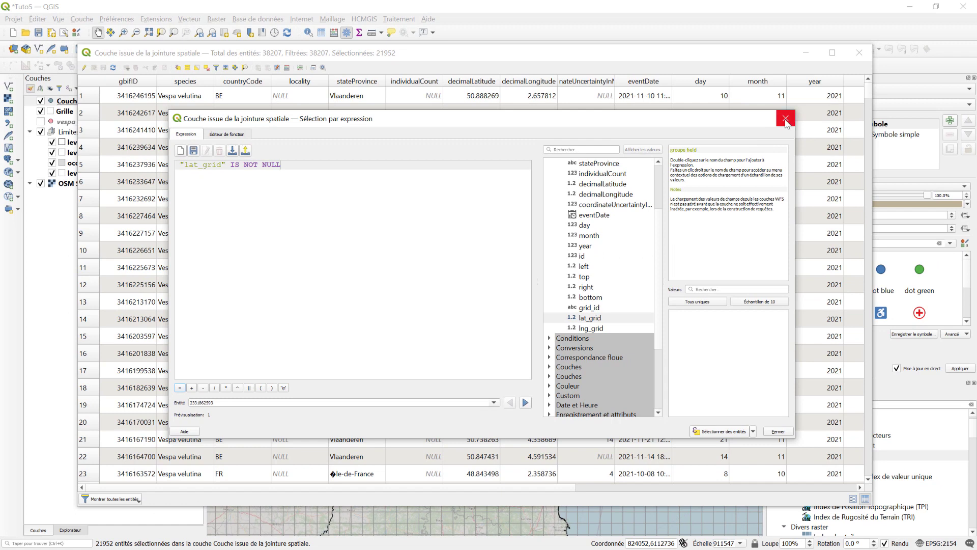
click(785, 120)
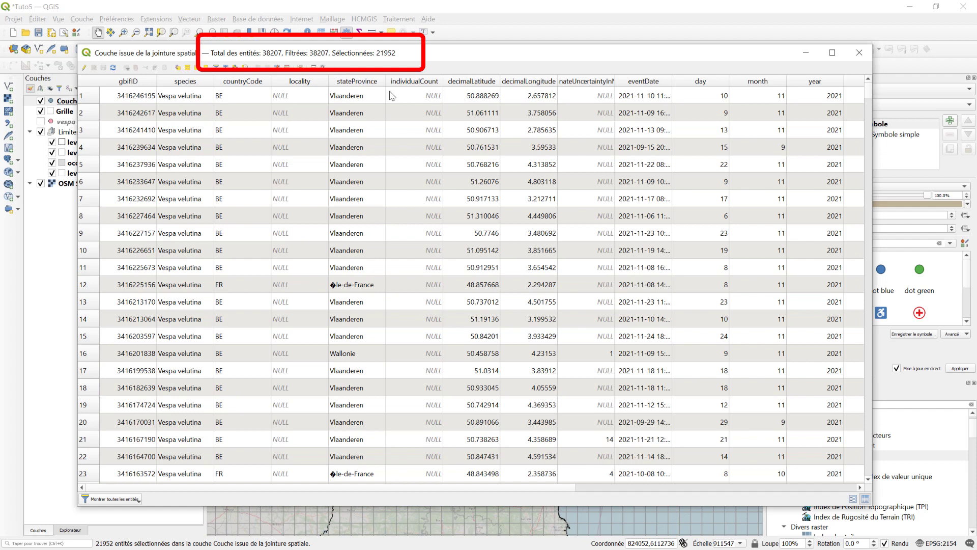
click(859, 52)
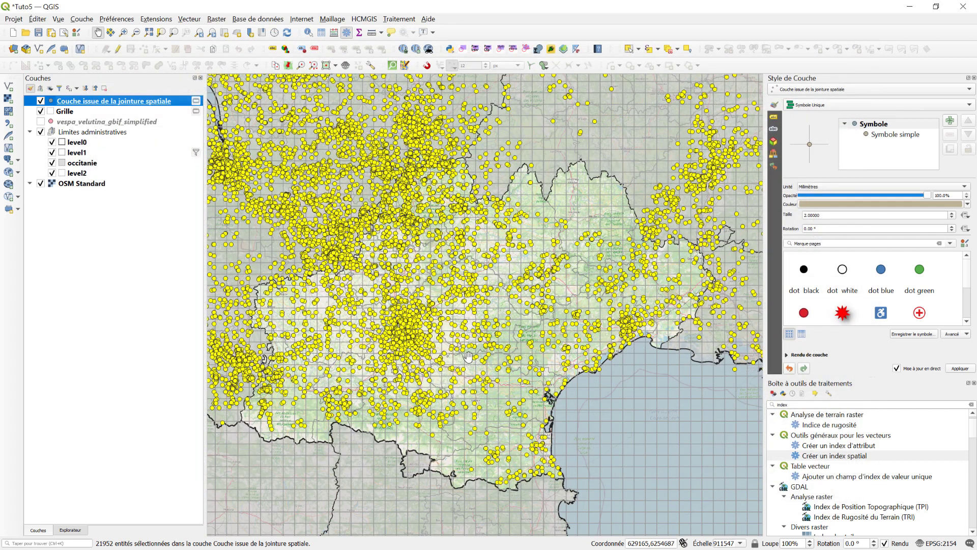
Step: Set the spatial join layer's field calculator to update the existing <geometry> field for the selected features only
scroll(449, 272, down, 2)
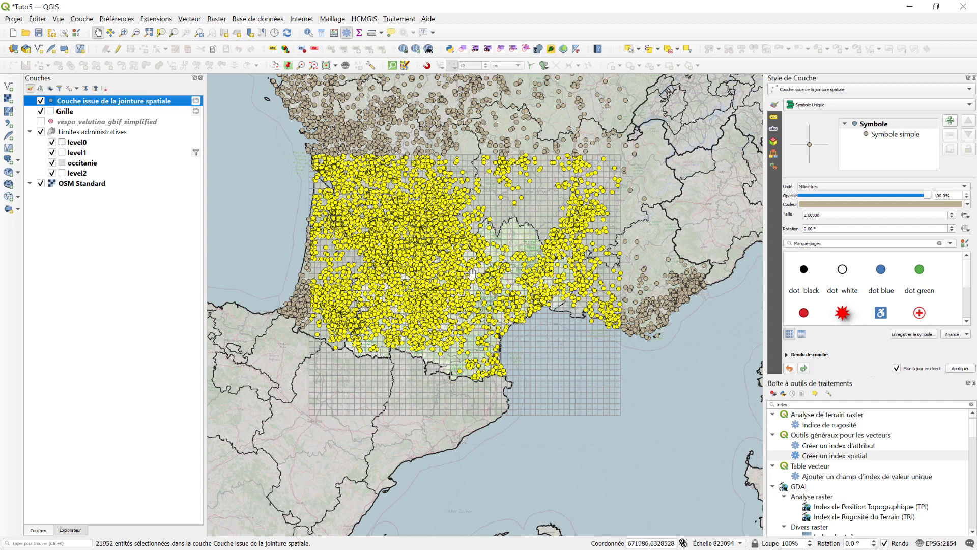
click(199, 32)
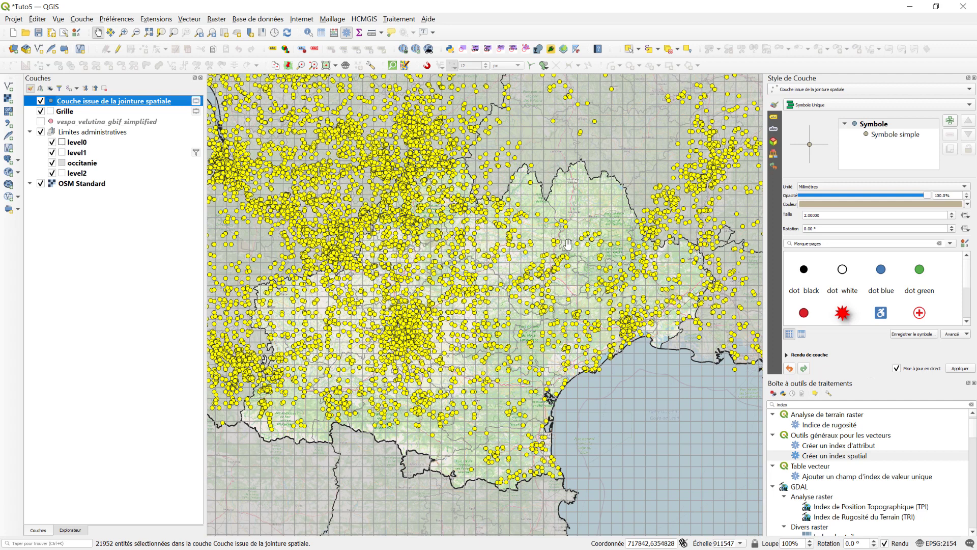
click(322, 33)
drag(458, 52, 446, 56)
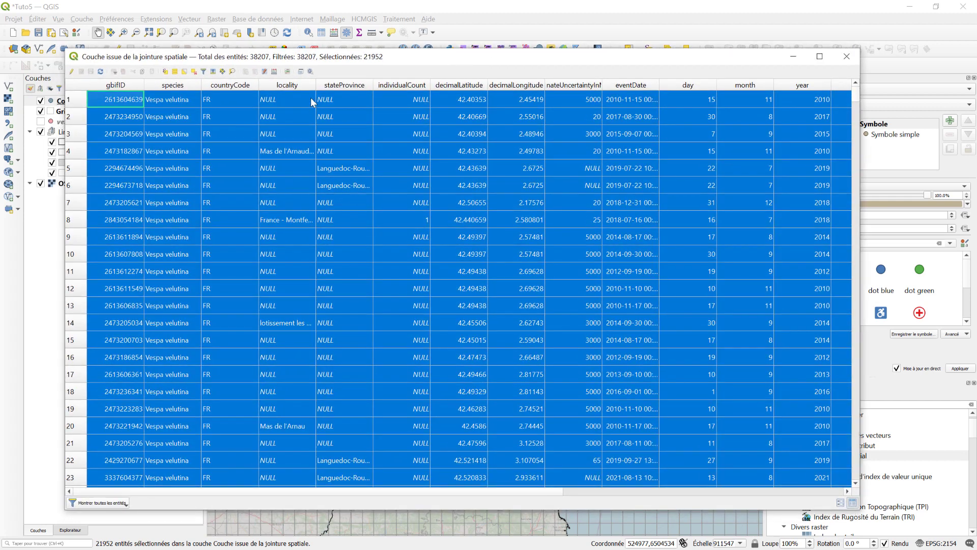
click(275, 71)
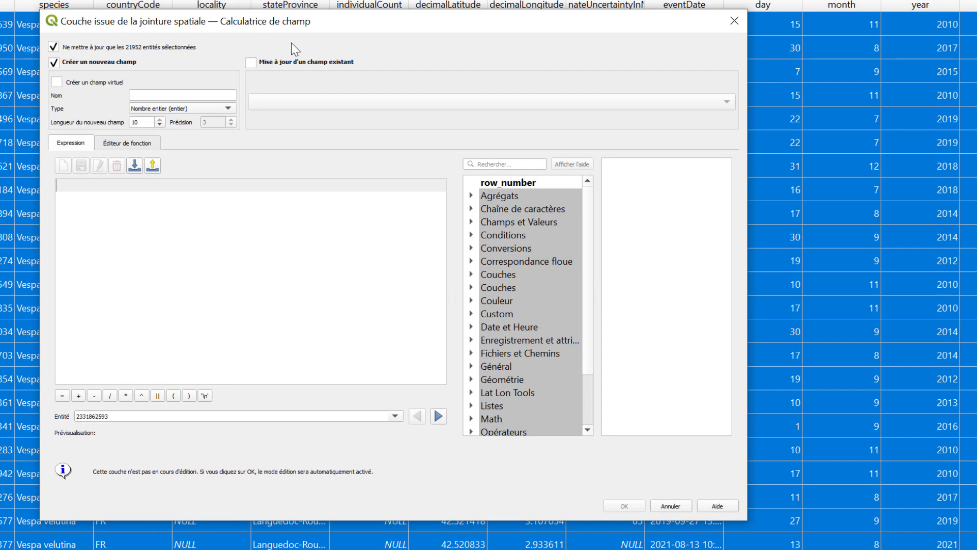
click(251, 62)
click(728, 102)
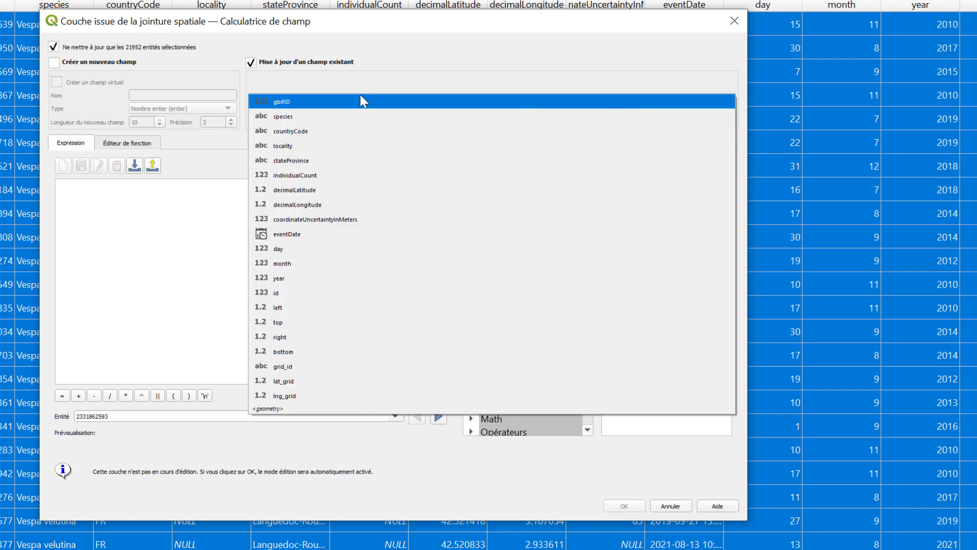
click(267, 409)
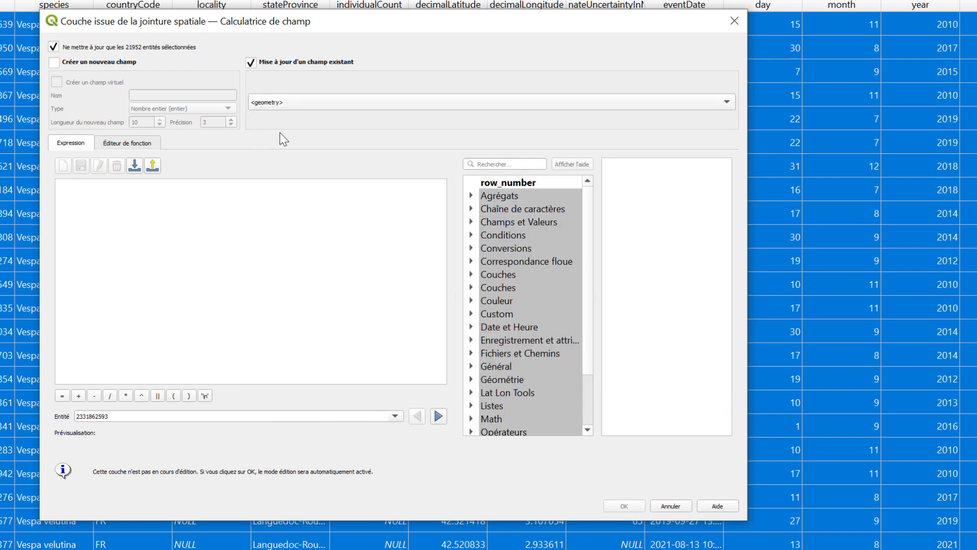
click(336, 301)
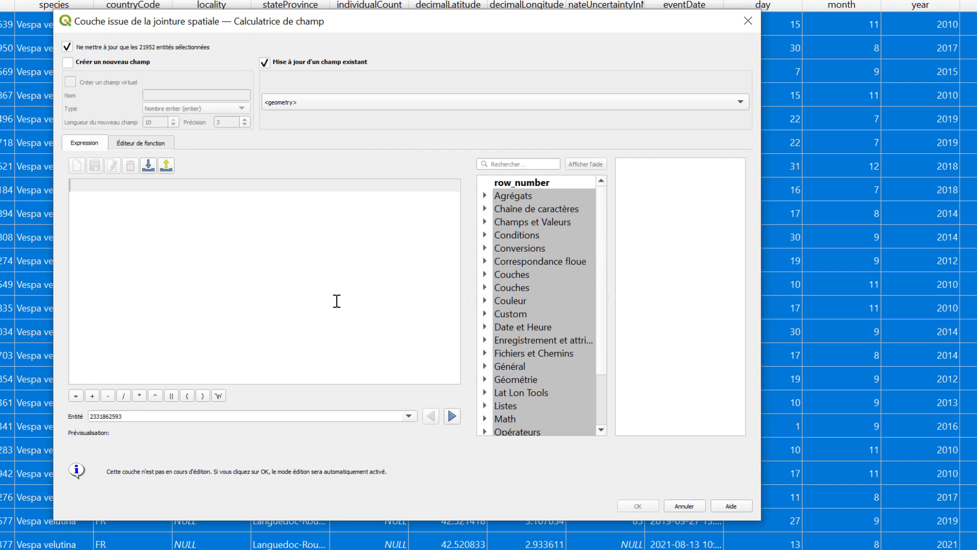
Step: Begin the geometry expression with geom_from_wkt('POINT('|| "lng_grid", inserting lng_grid from the layer's fields
text(geom)
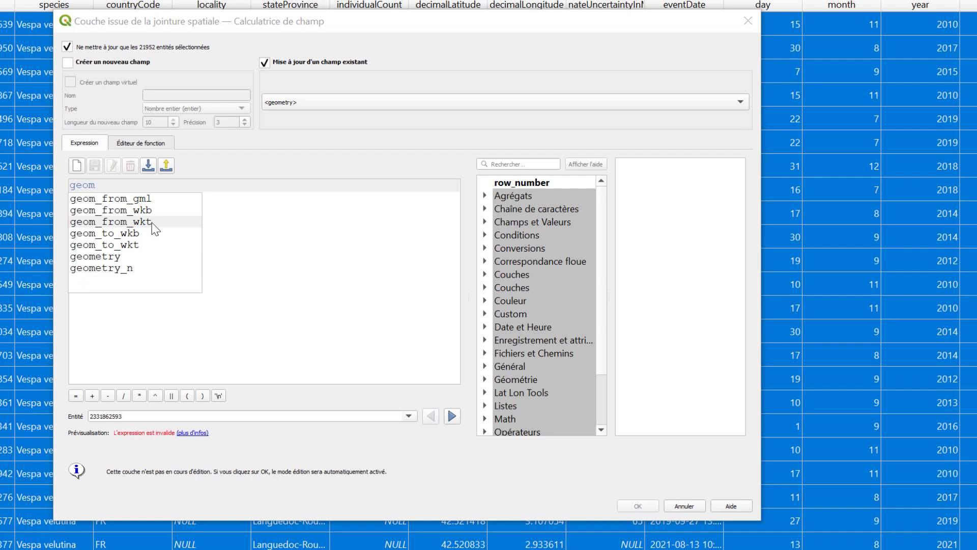
click(153, 222)
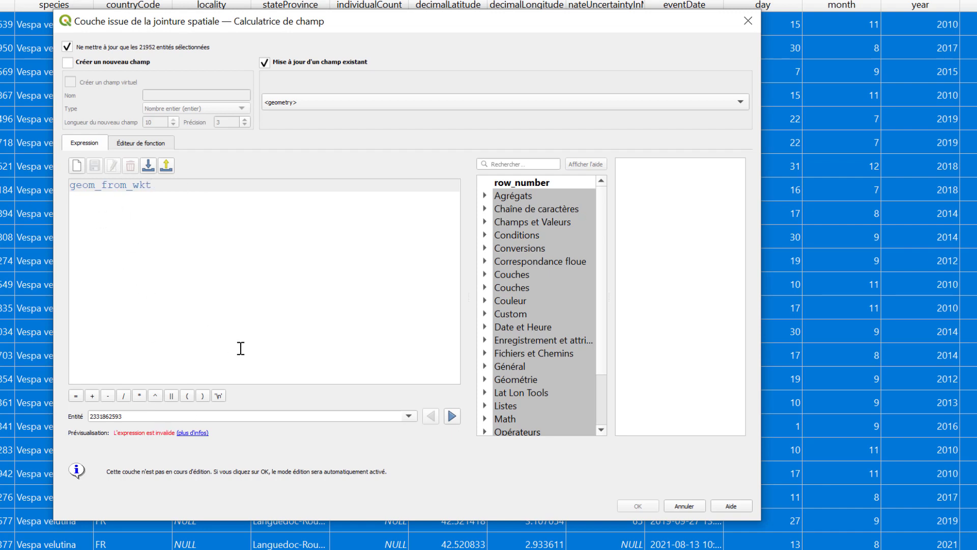
text(()
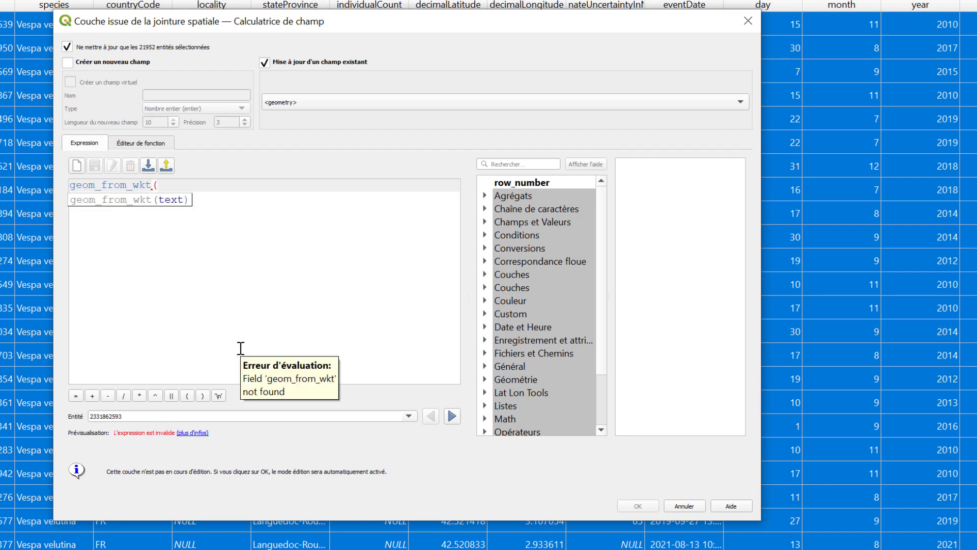
text('POINT()
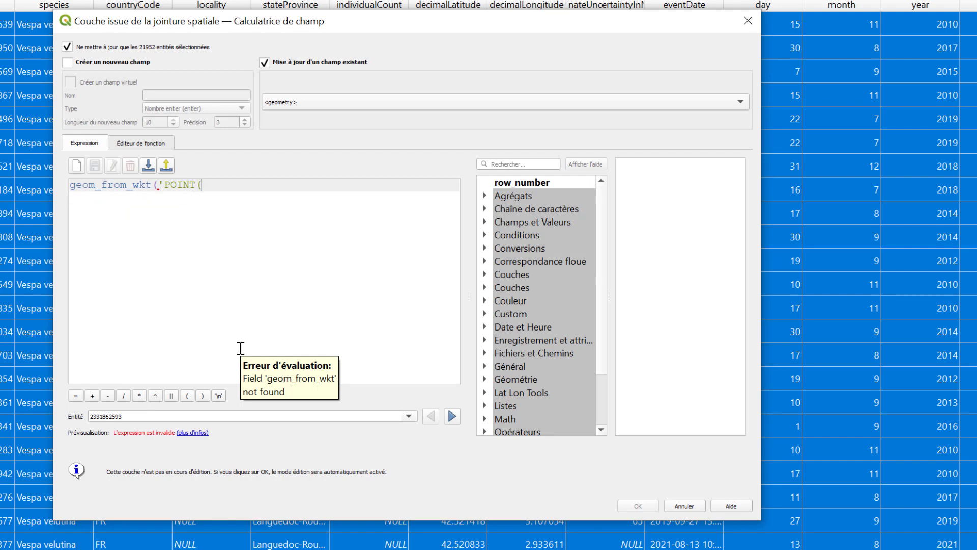
text('||)
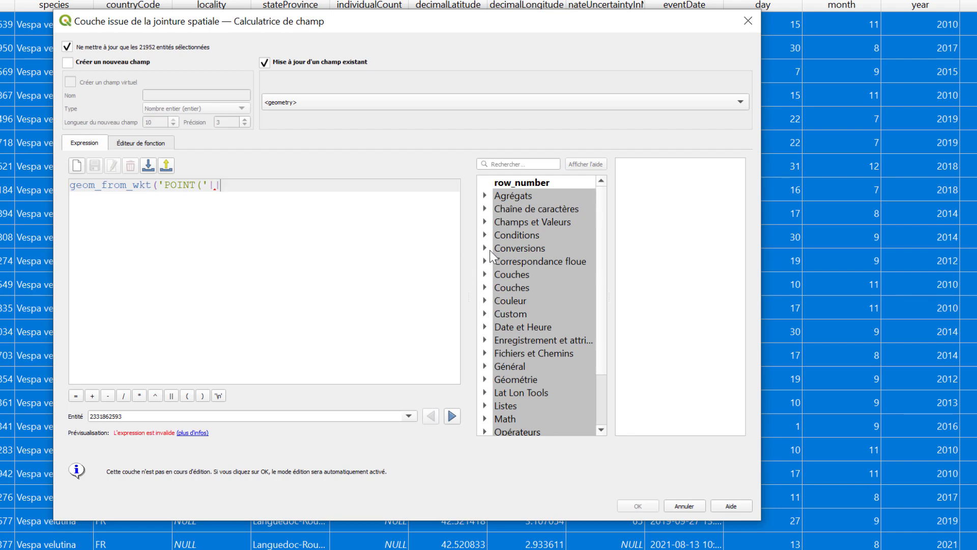
click(485, 223)
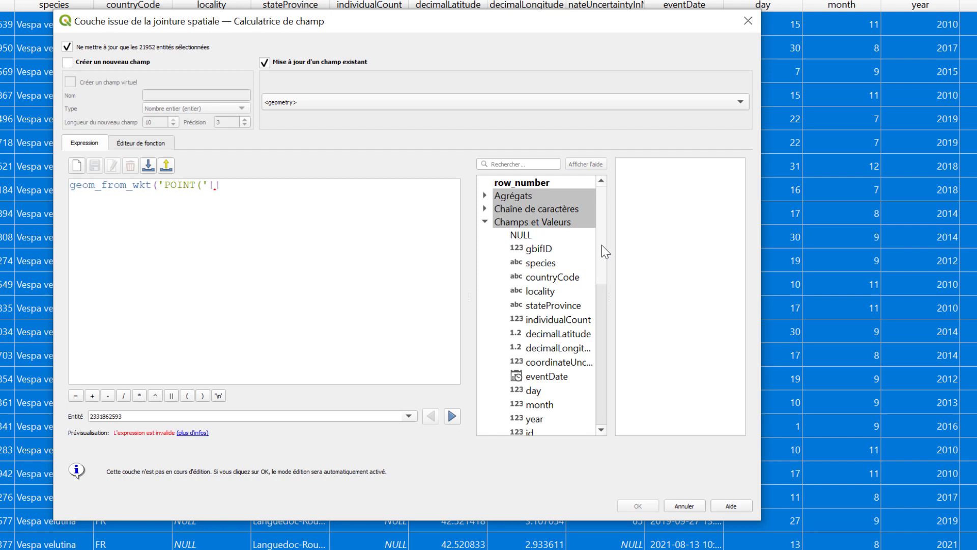
drag(602, 245, 600, 307)
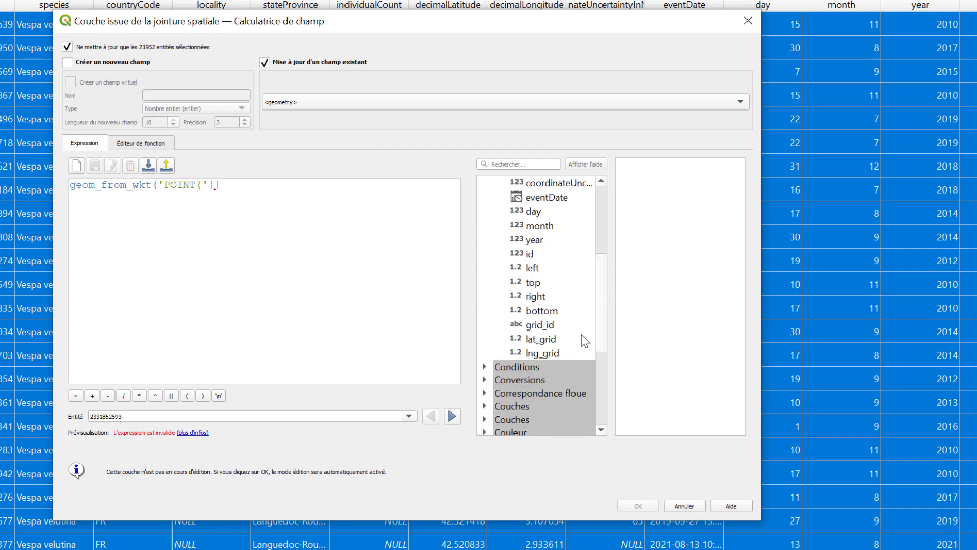
text(|)
double_click(544, 353)
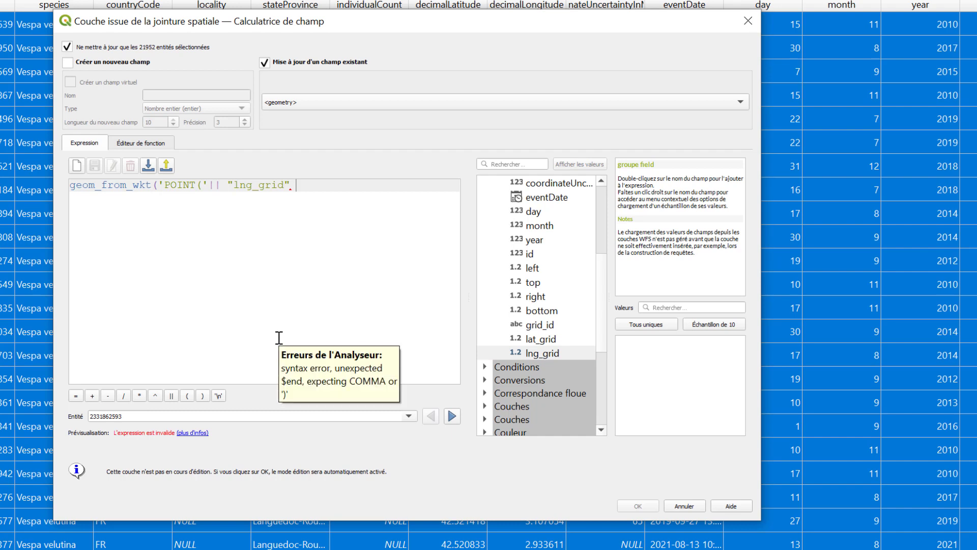
Step: Complete the expression with || ' ' || "lat_grid" || ')') and apply the geometry update to the selected features
text(|| ' ' ||)
double_click(540, 340)
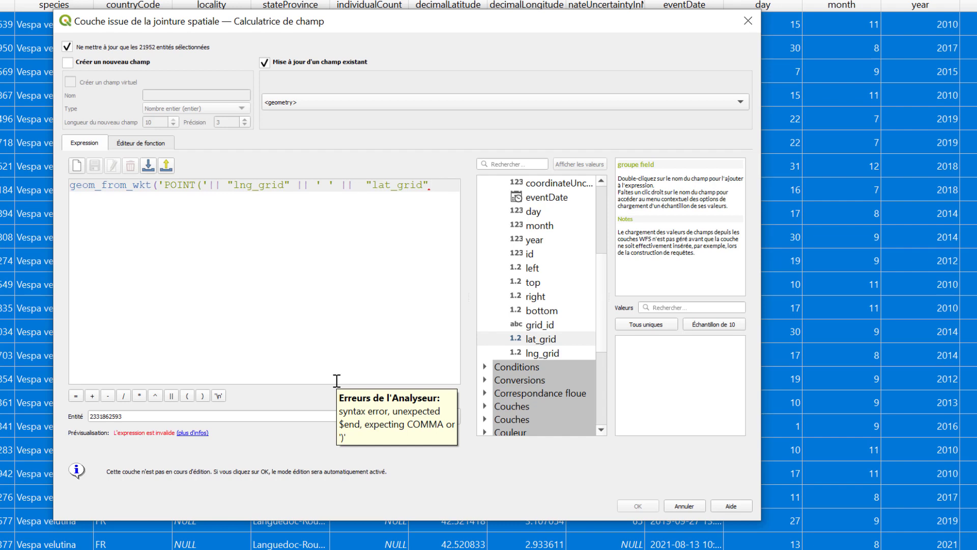
text(|| ')
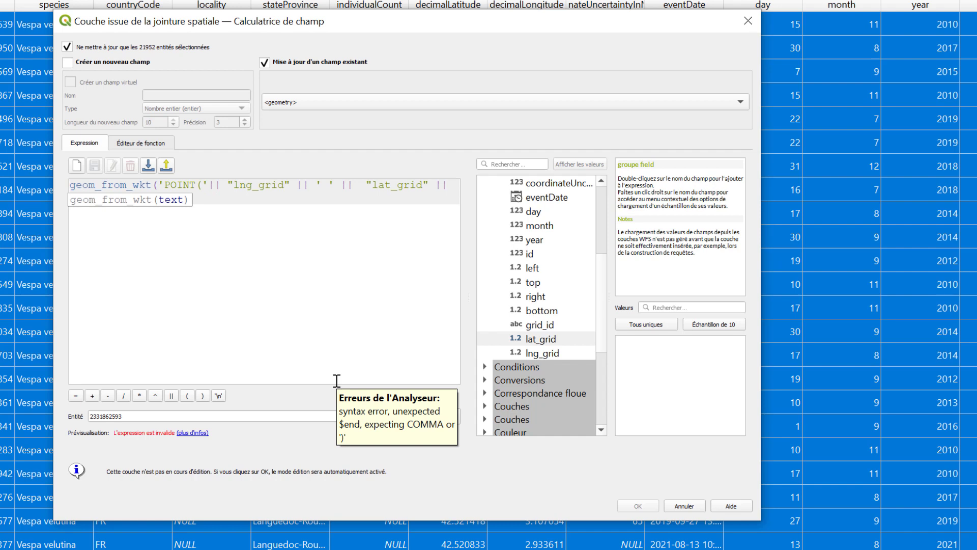
text())
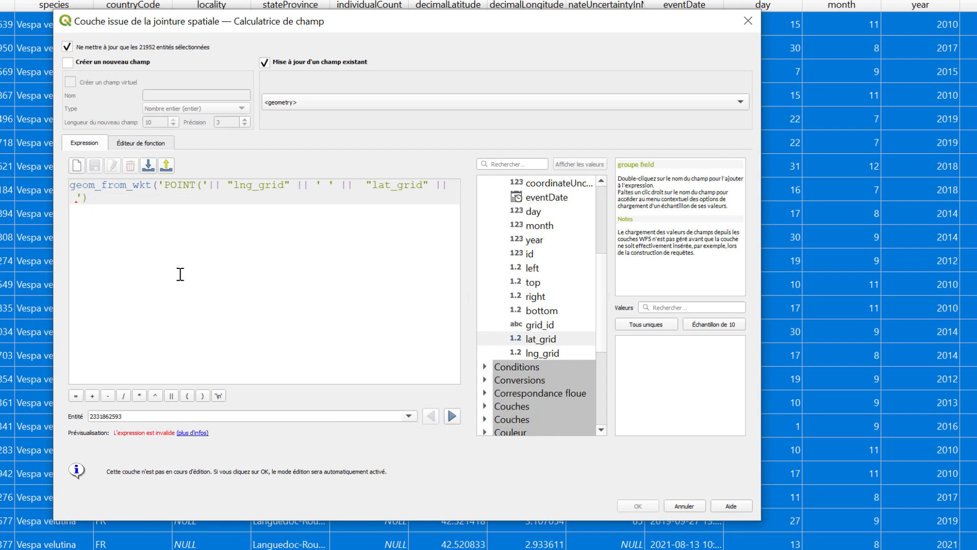
text('))
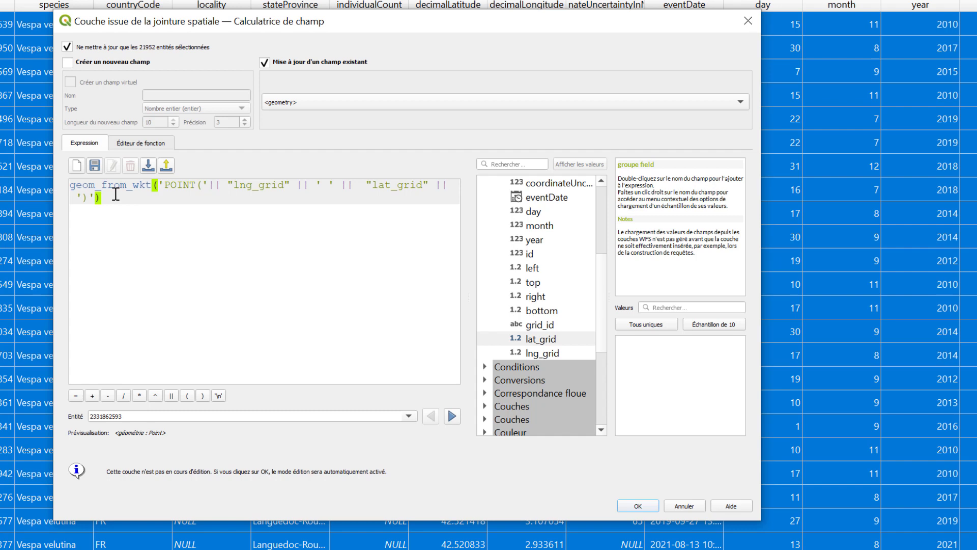
click(161, 185)
text(')
click(647, 506)
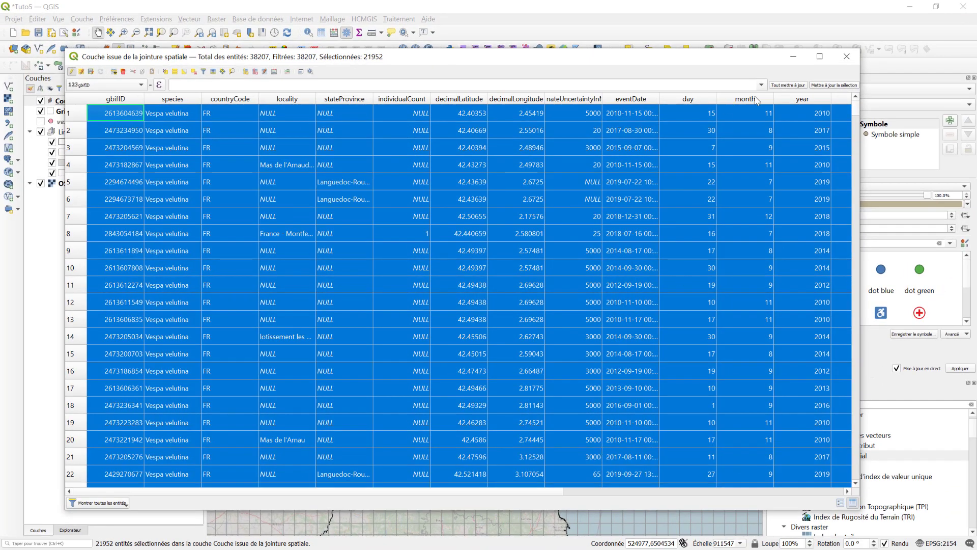
Step: End the spatial join layer's edit session with its changes saved, close the attribute table and check the points against the grid
click(71, 72)
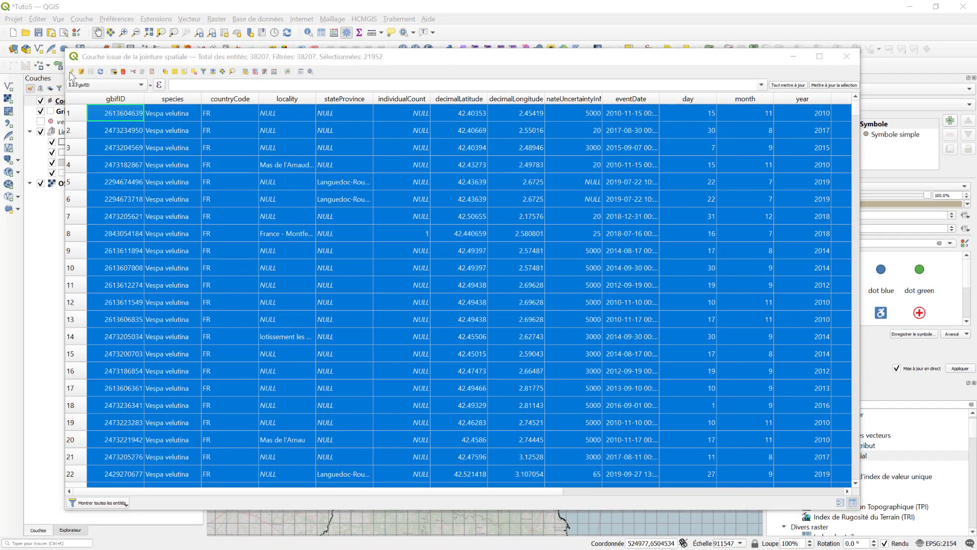
click(446, 287)
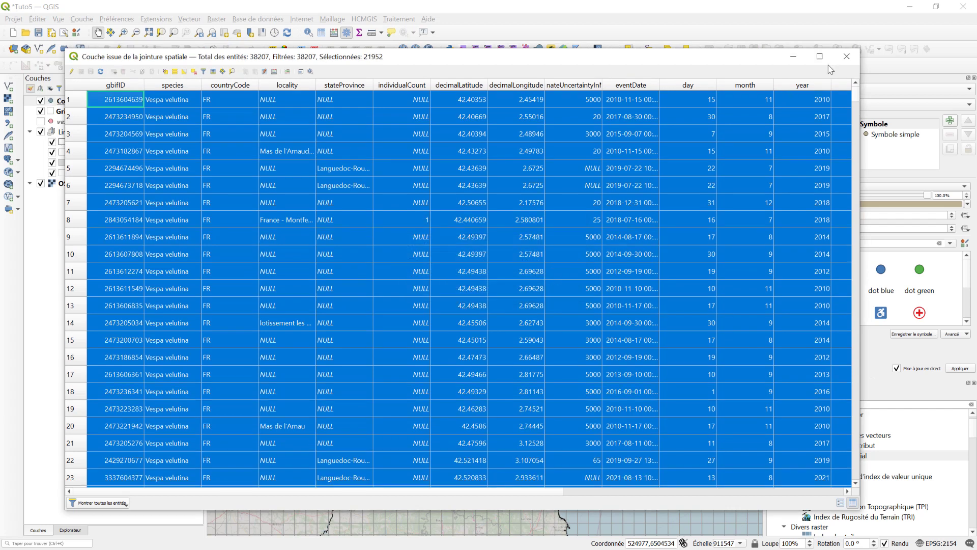
click(847, 57)
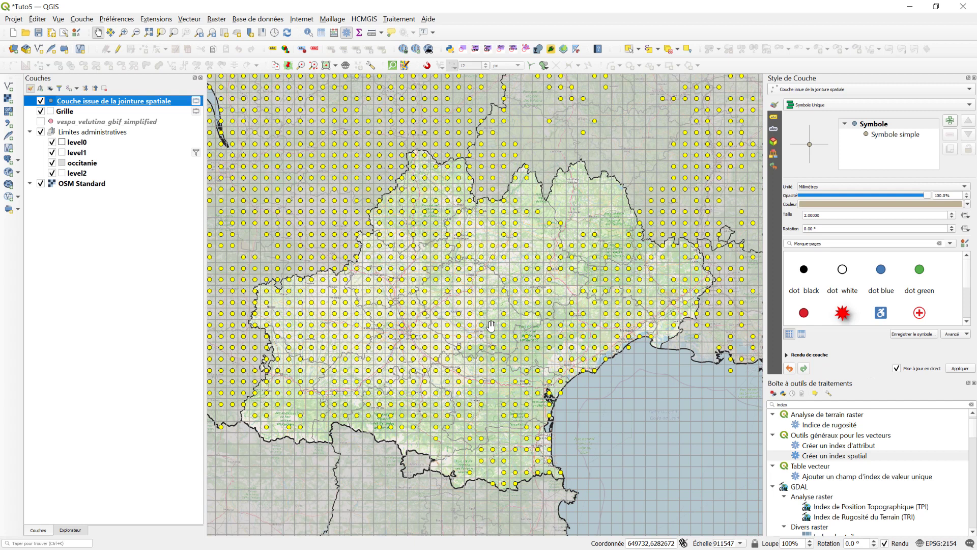
scroll(467, 255, down, 3)
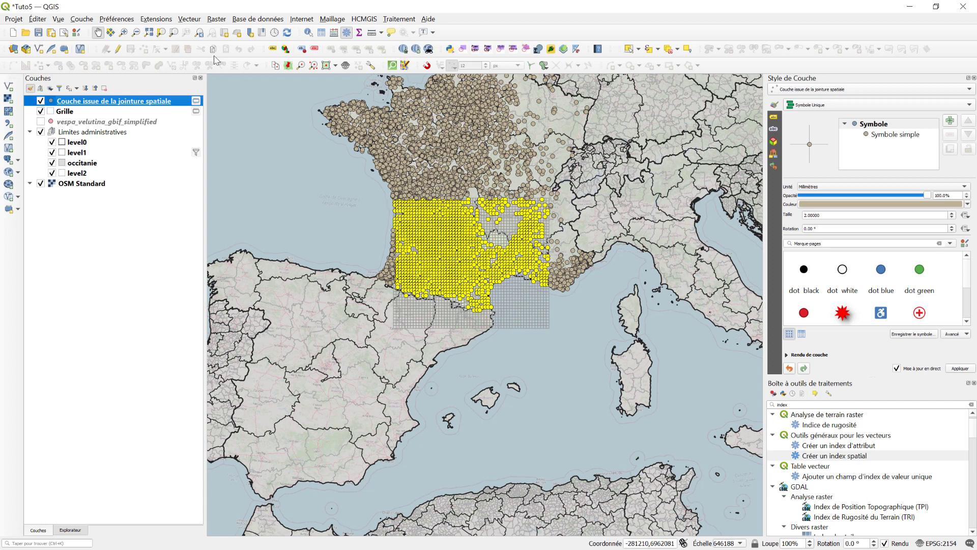
click(199, 32)
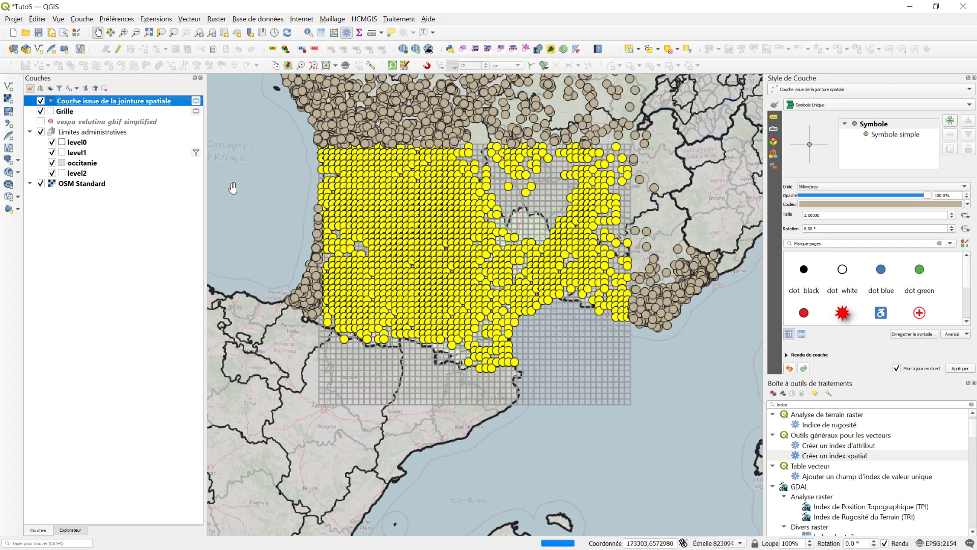
click(199, 32)
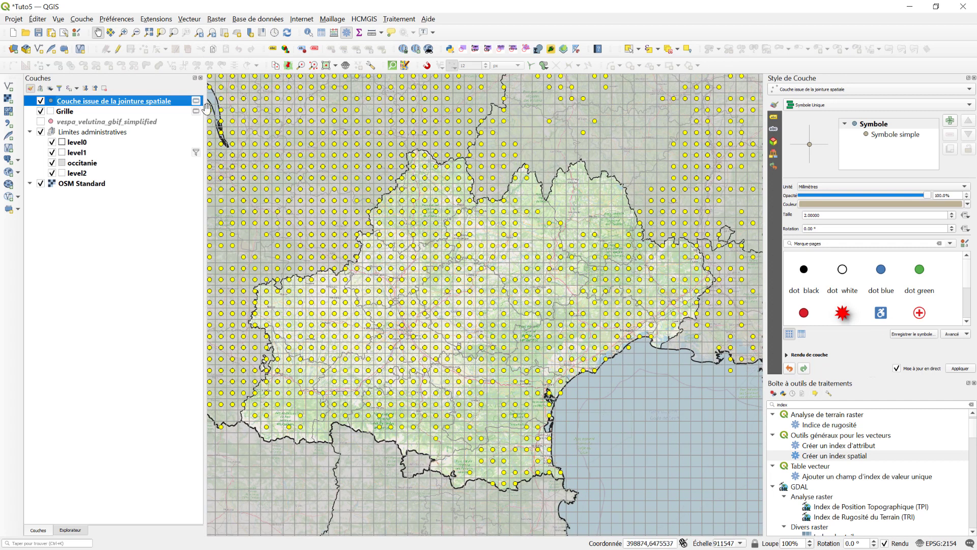
Step: Reopen the spatial join layer's field calculator and load the recent geom_from_wkt expression into the expression editor
click(321, 33)
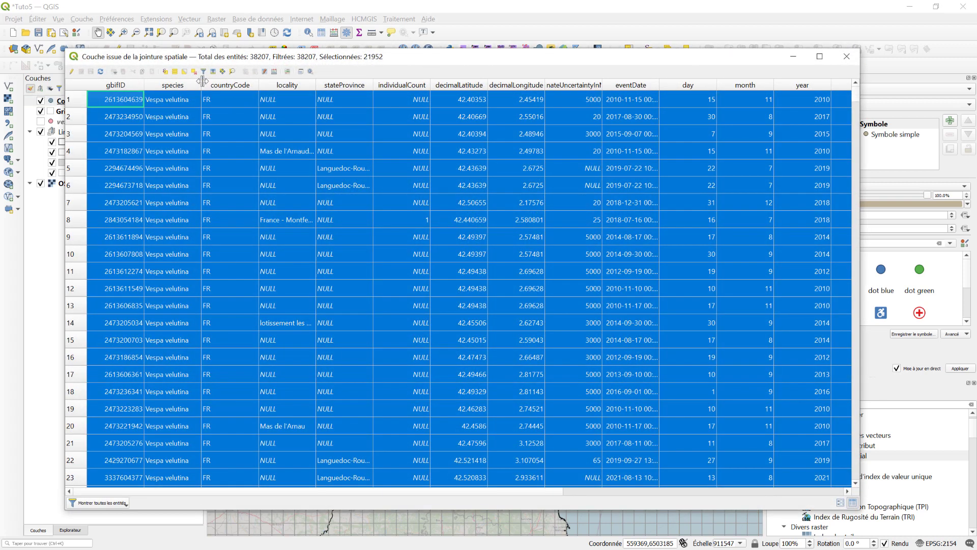
click(273, 71)
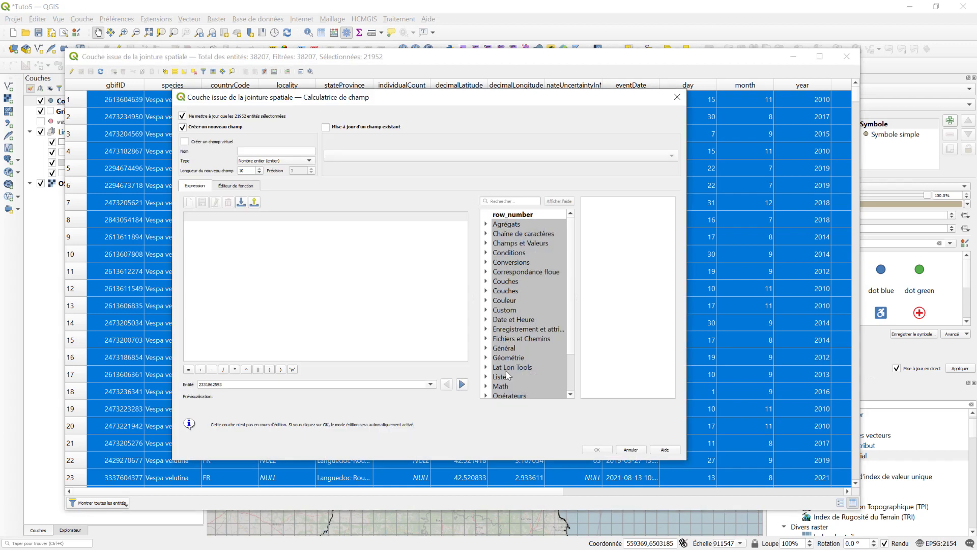
scroll(514, 331, down, 2)
scroll(527, 352, up, 2)
scroll(574, 262, down, 1)
scroll(574, 263, down, 1)
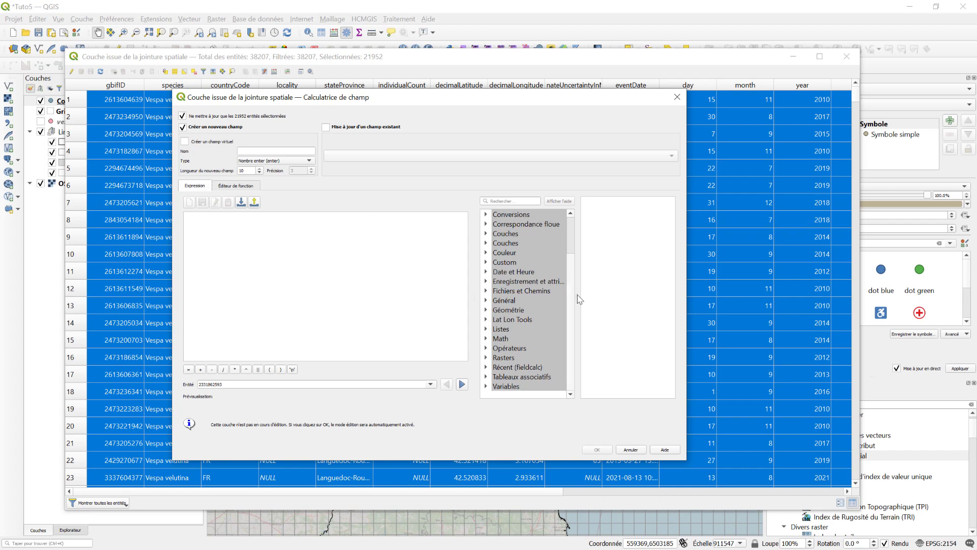
click(486, 376)
click(530, 378)
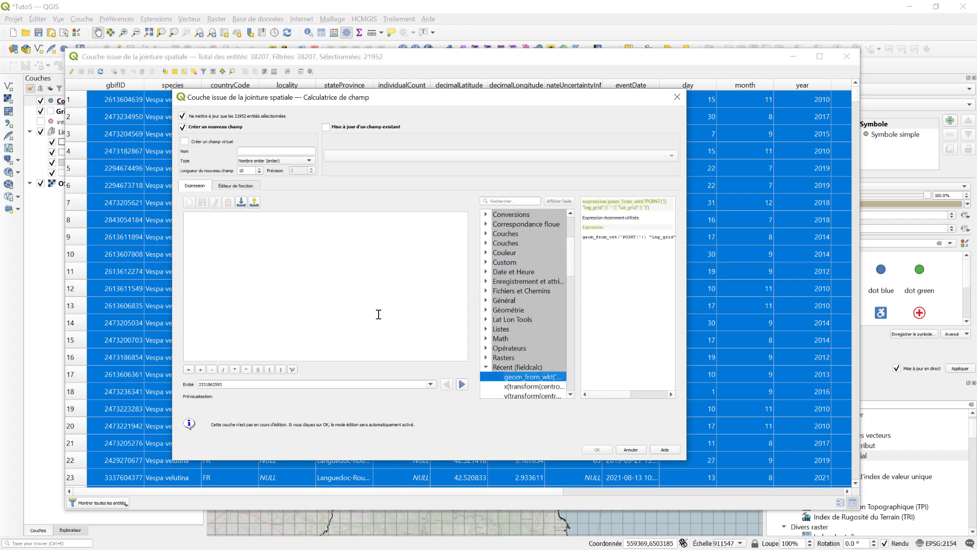
scroll(532, 375, up, 1)
double_click(533, 387)
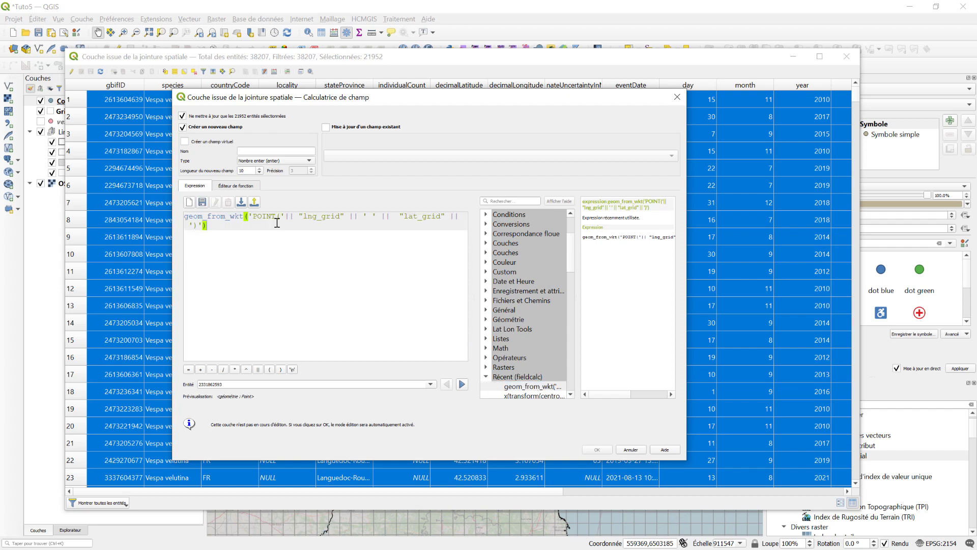